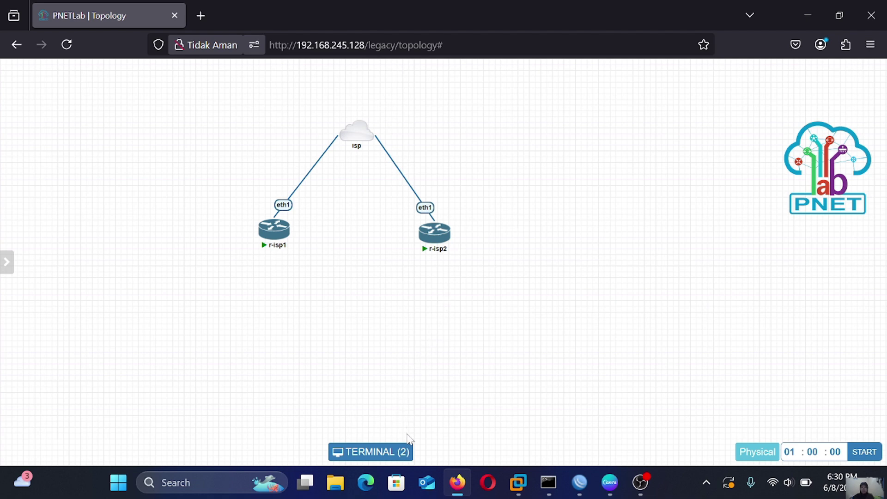
Open the r-isp1 console, set the router's system identity to r-isp1 and print the identity
left_click(401, 451)
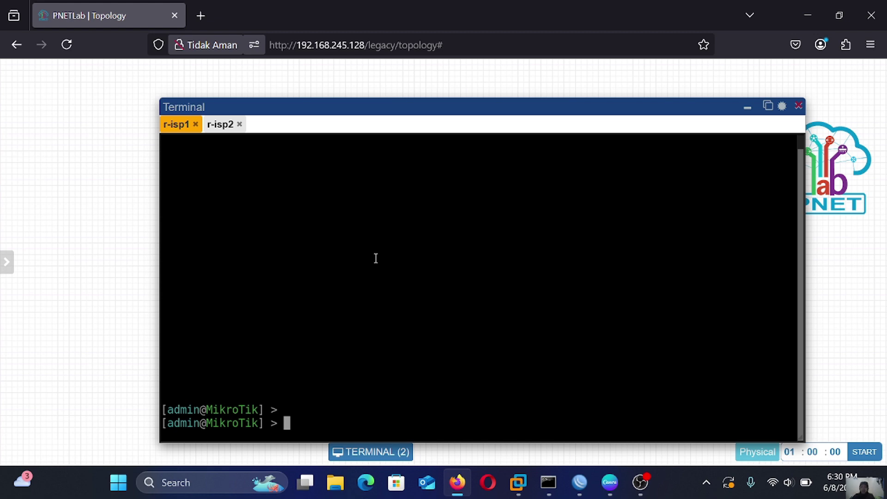
type("system identity")
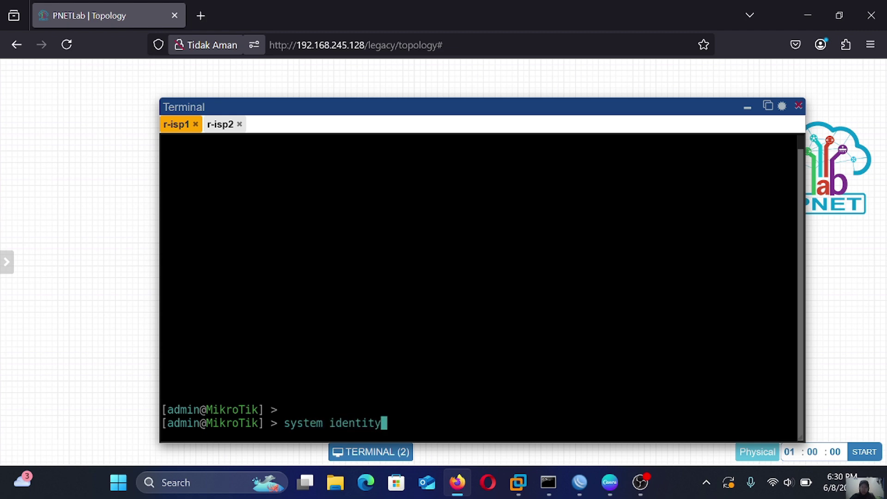
key("Return")
type("set name")
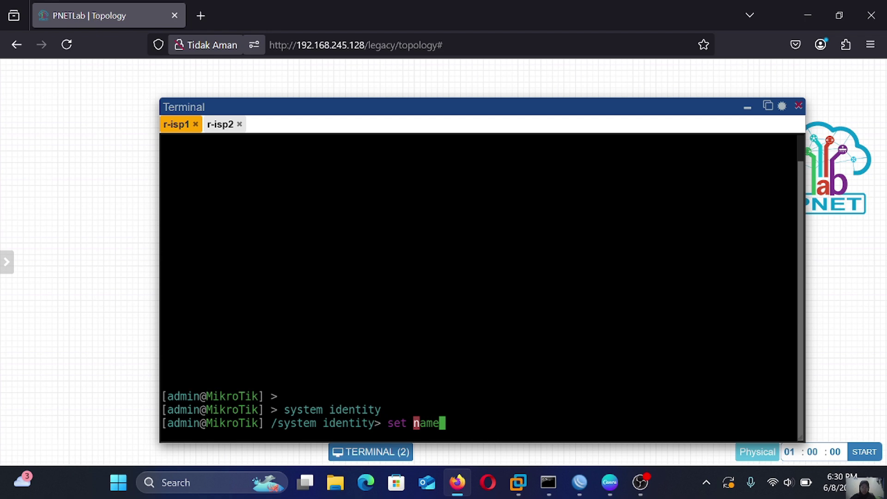
type("=r-isp1")
key("Return")
type("print")
key("Return")
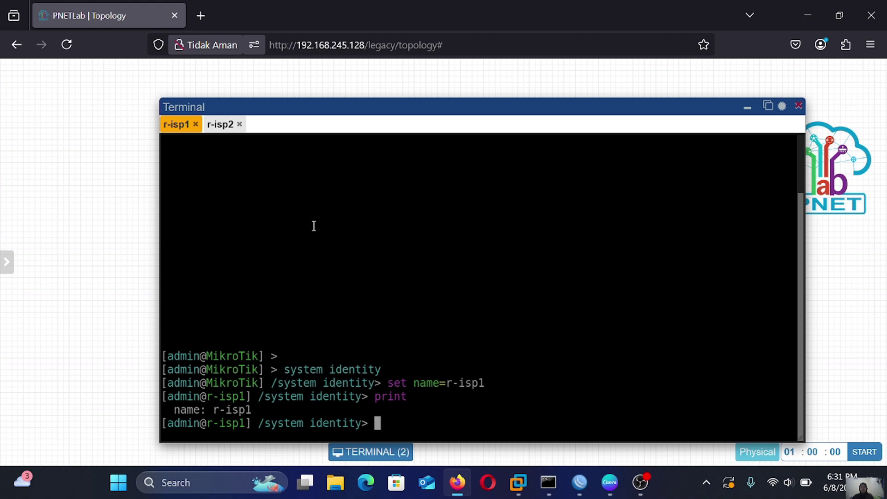
Show the r-isp2 console, and open the RoMON tool in r-isp1's WinBox session
left_click(220, 125)
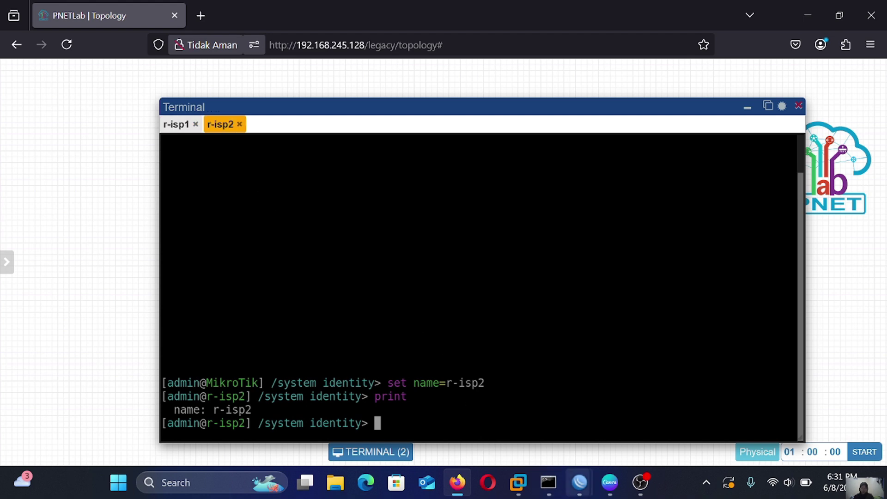
mouse_move(579, 483)
left_click(511, 425)
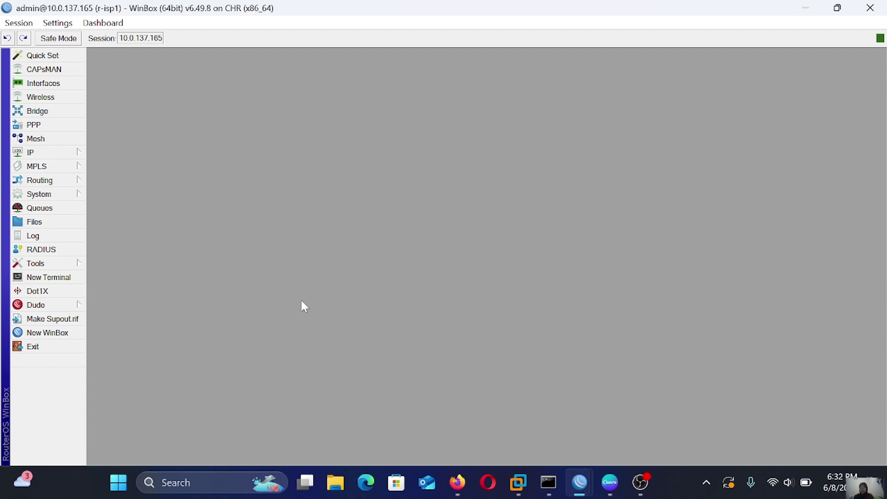
left_click(50, 266)
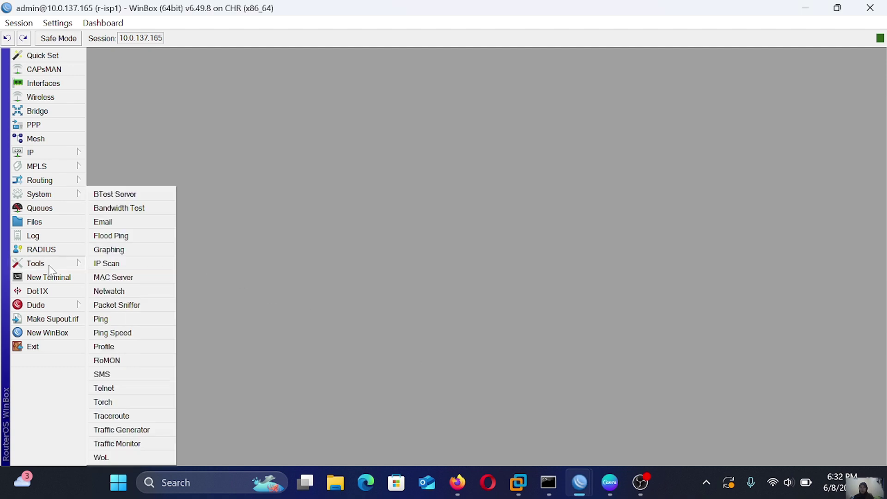
left_click(107, 361)
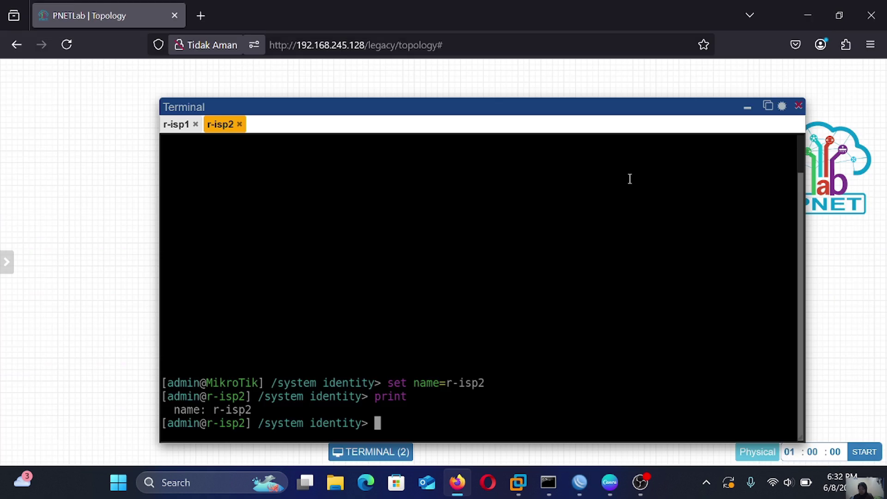
Reconnect the r-isp1 console, add IP address 10.0.137.124/24 on interface ether1 and print the address list
left_click(176, 125)
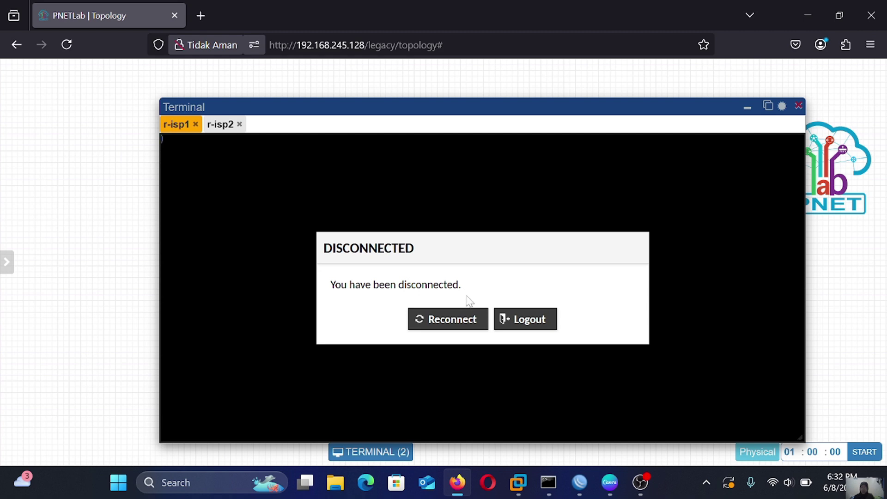
left_click(459, 322)
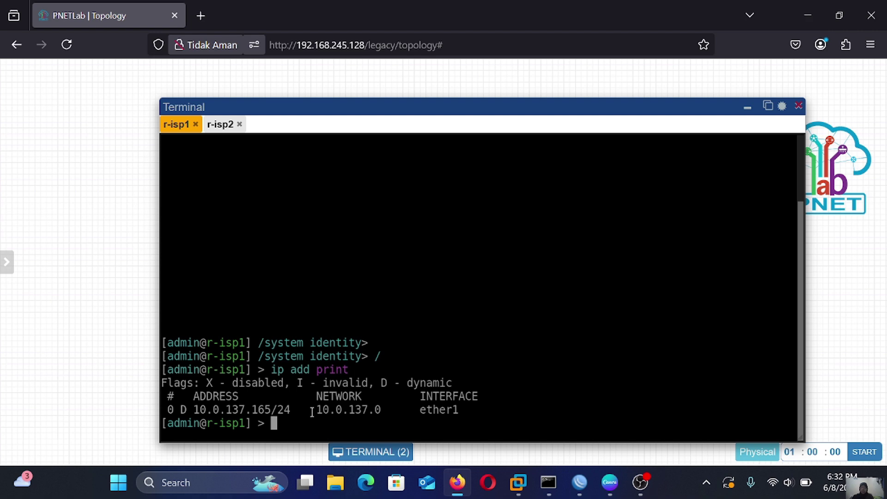
type("ip address")
key("Return")
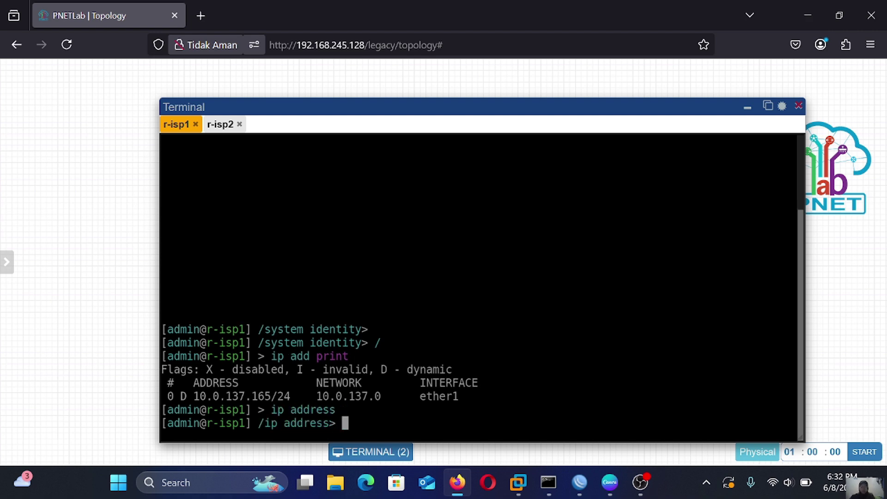
type("add address=10.")
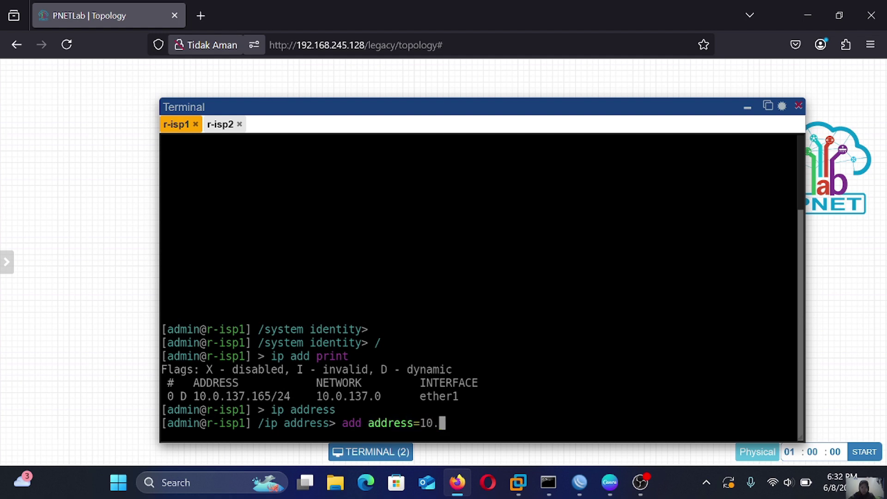
type("0.137.124")
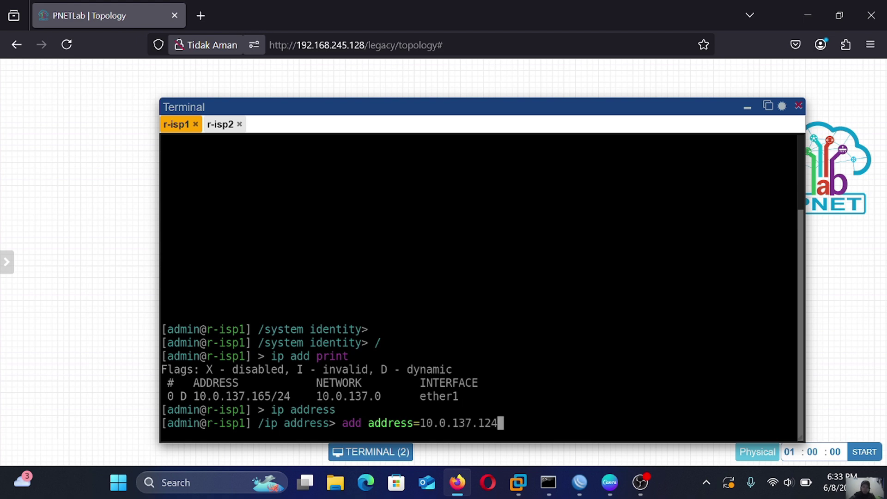
type("/24 ")
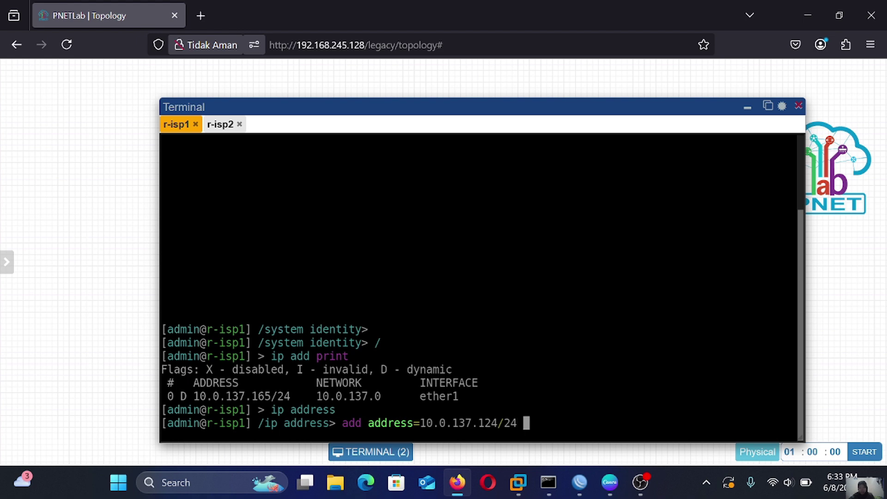
type("interface")
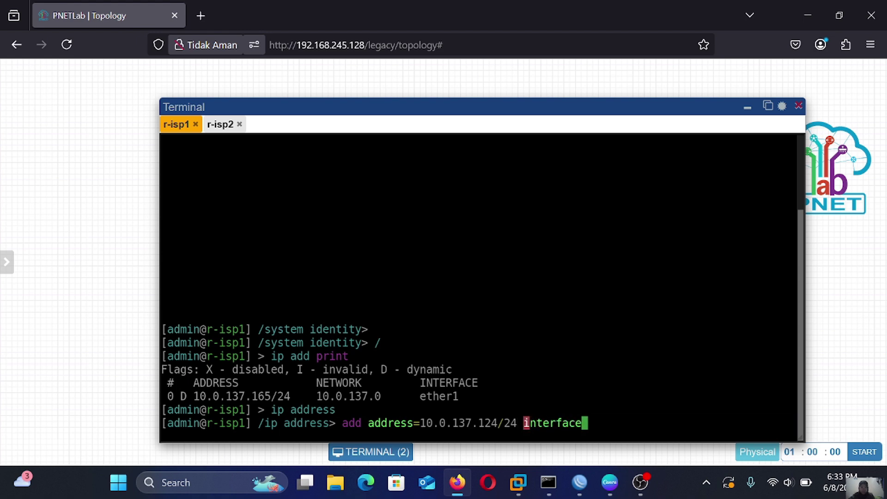
type("=ether1")
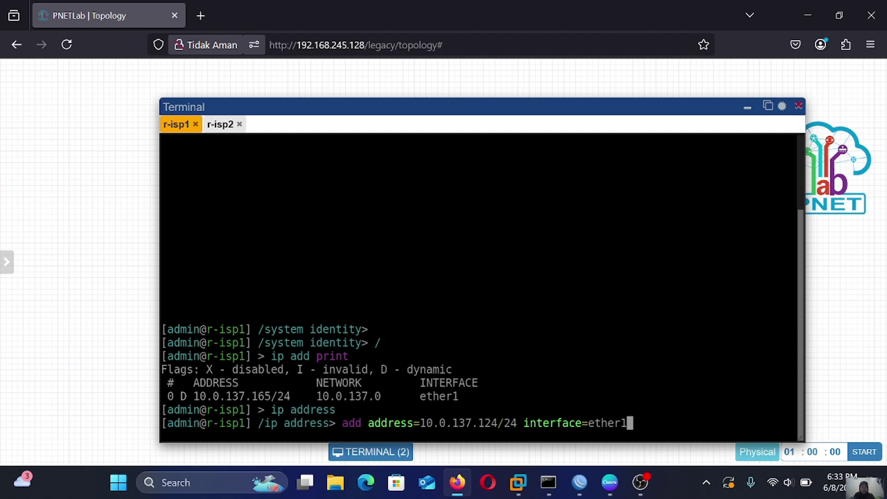
key("Return")
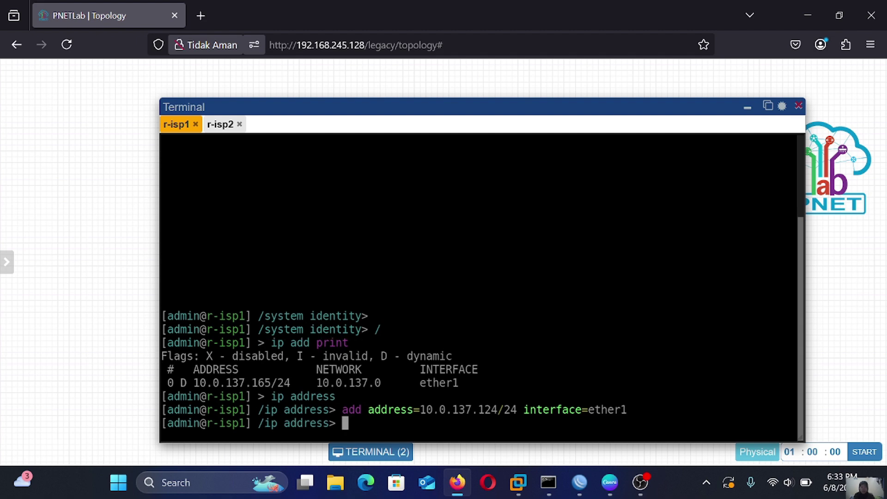
type("print")
key("Return")
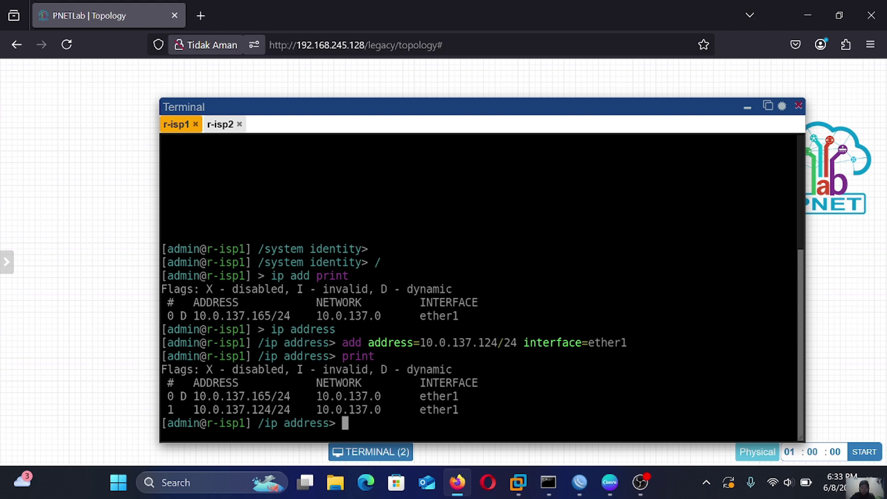
Remove address entry number 0, the dynamic one, from r-isp1 and print the address list
type("remove num")
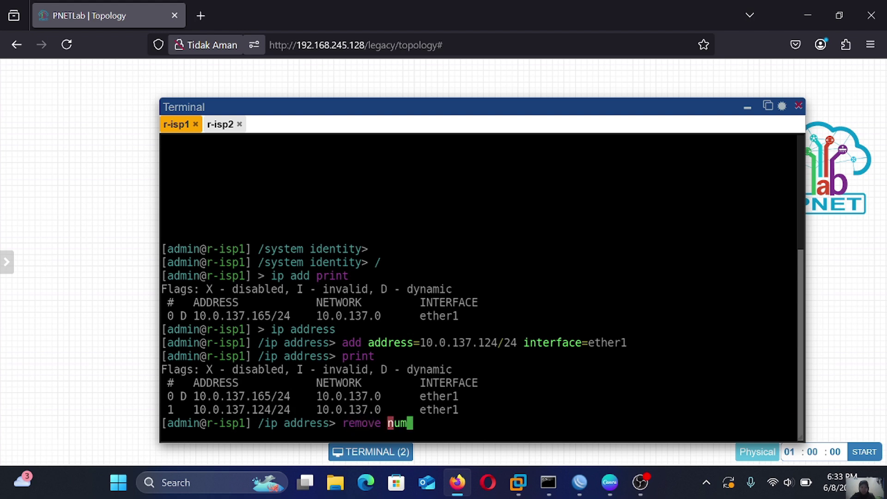
type("ber=0")
key("Return")
key("Up")
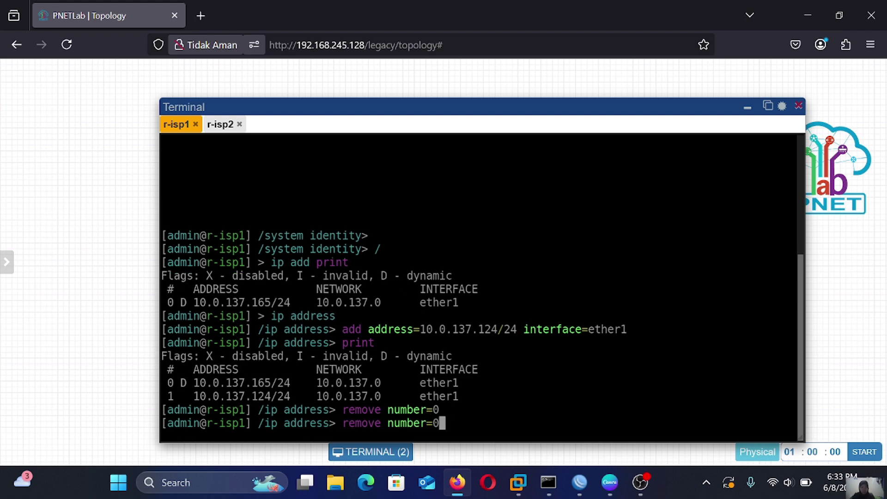
key("Up")
key("Return")
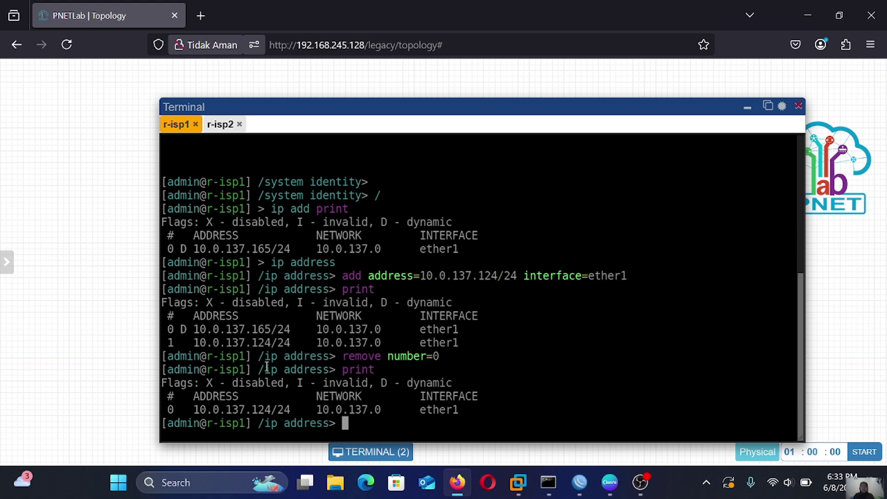
In the r-isp2 console, add IP address 10.0.137.125/24 on interface ether1 and print the address list
left_click(221, 125)
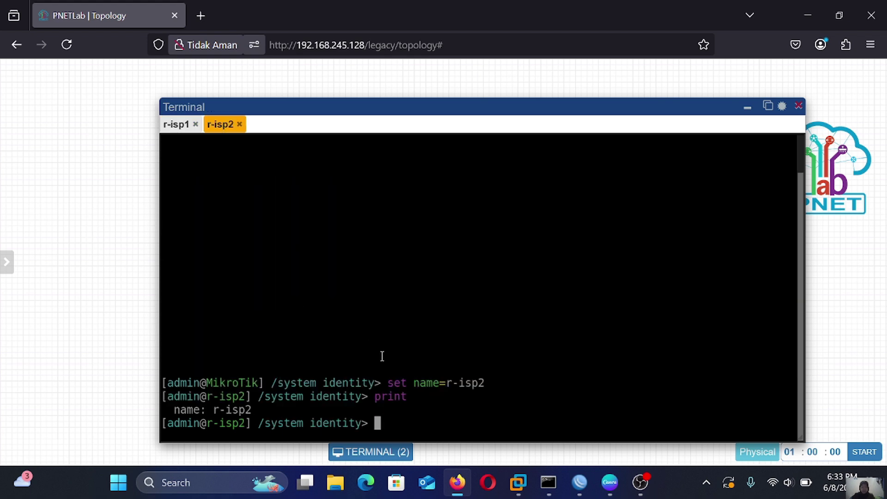
type("/")
key("Return")
type("ip address")
key("Return")
type("add addre")
type("ss=10.0.137.125/24 i")
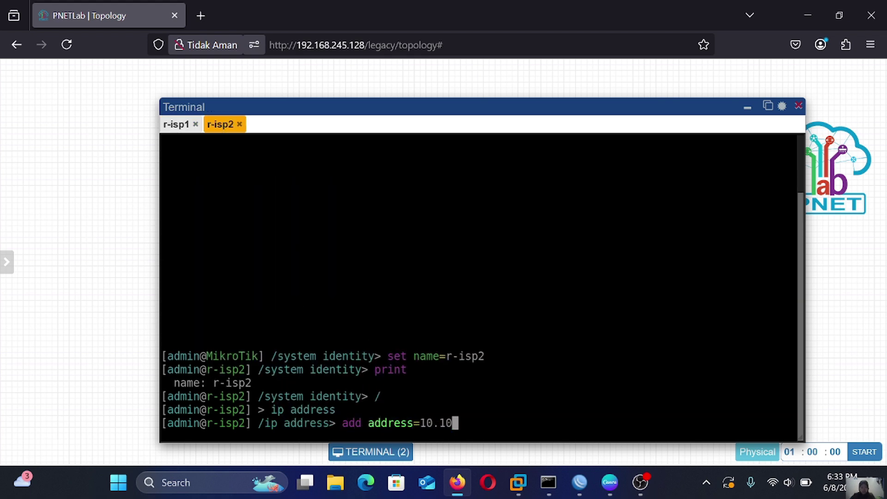
type("nterface=ether1")
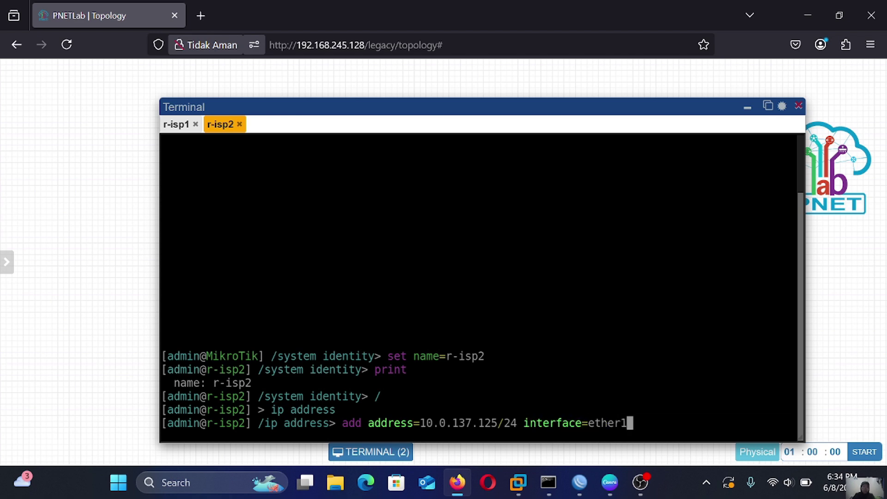
key("Return")
type("print")
key("Return")
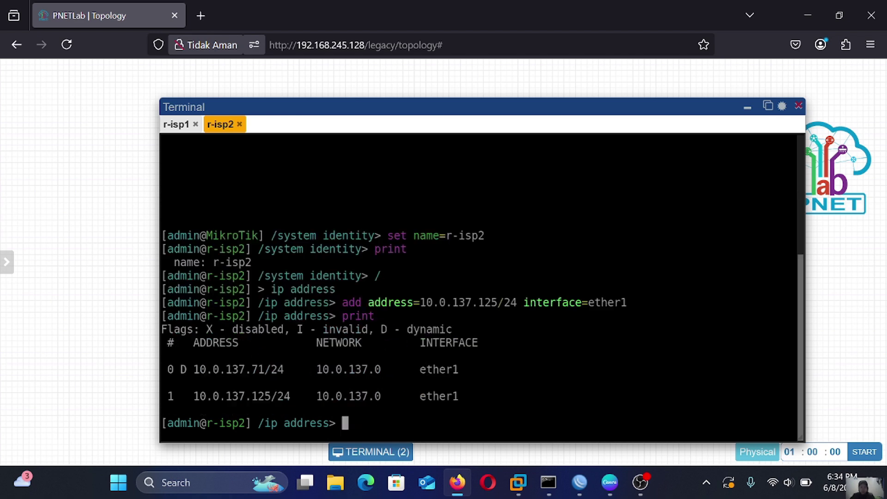
Remove address entry number 0, the dynamic one, from r-isp2 and print the address list
type("remove number=0")
key("Return")
type("print")
key("Return")
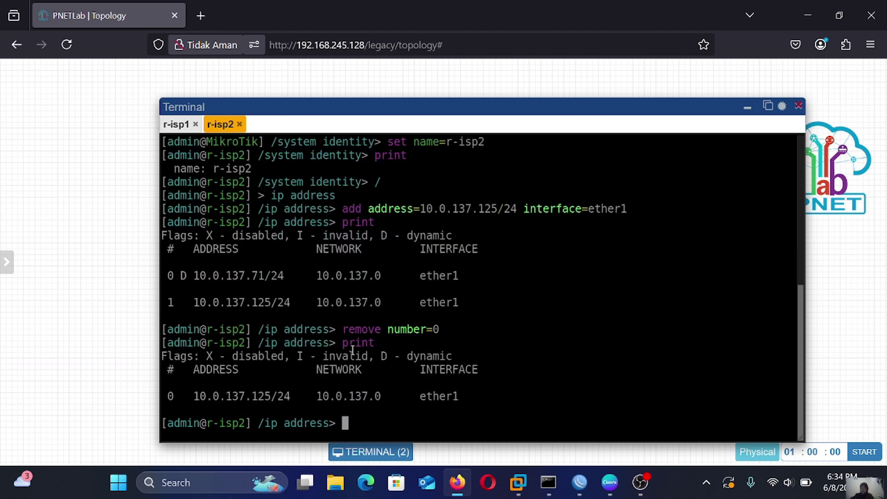
Return r-isp2's console to the root level, ping 8.8.8.8, stop the ping and minimize the terminal window
type("/")
key("Return")
type("ping 8.8.8.8")
key("Return")
key("ctrl+c")
left_click(747, 109)
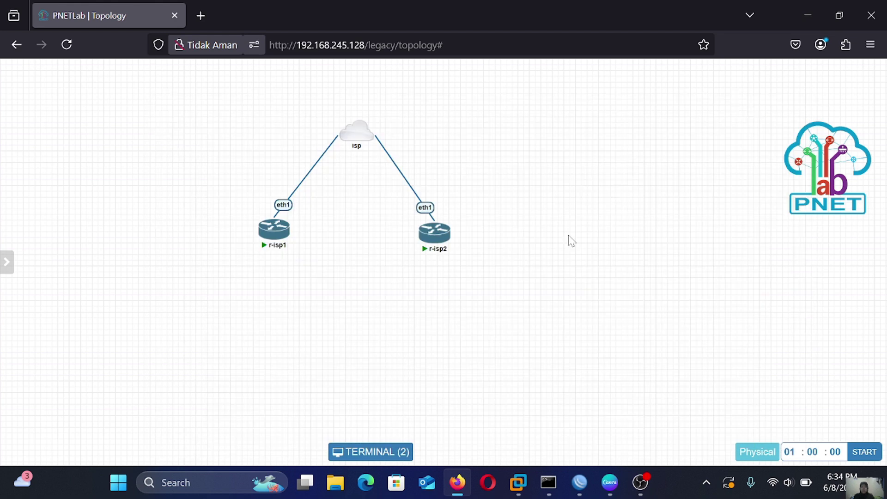
Add a text label reading 10.0.137.124 to the topology canvas and shrink its box to fit the text
right_click(528, 283)
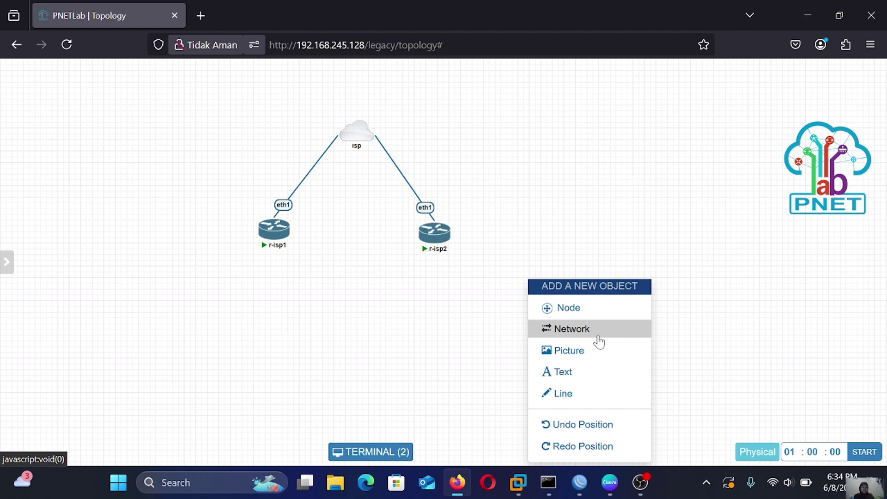
left_click(568, 371)
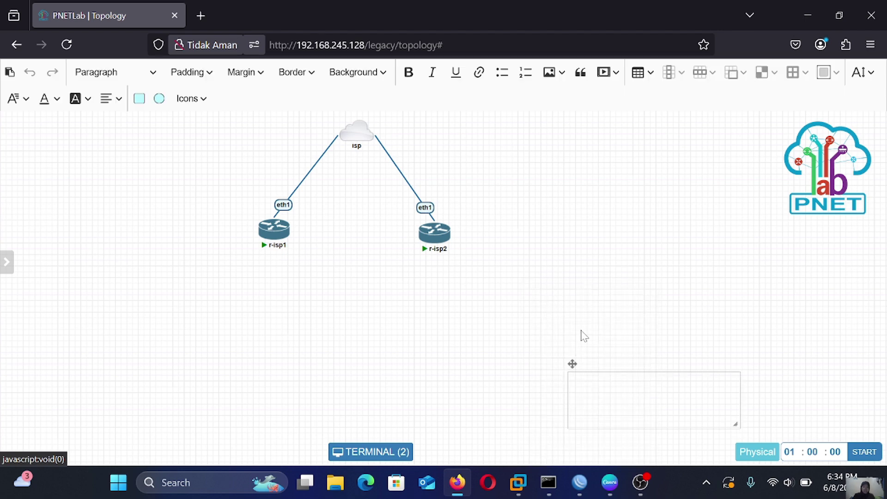
left_click_drag(572, 362, 531, 256)
type("10")
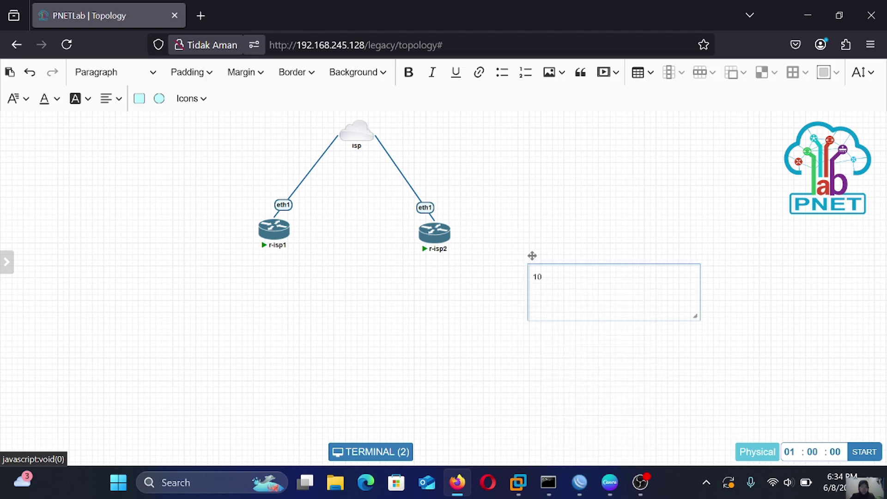
type(".0.137.124")
left_click_drag(699, 318, 591, 278)
left_click(638, 279)
Duplicate the address label, placing 10.0.137.124 beside r-isp1's link and 10.0.137.125 beside r-isp2's link
right_click(573, 266)
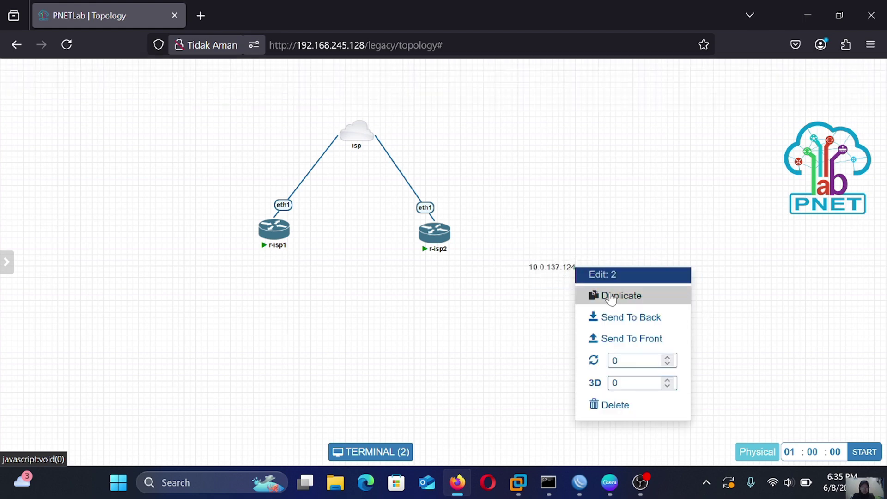
left_click(611, 298)
left_click_drag(557, 295, 427, 177)
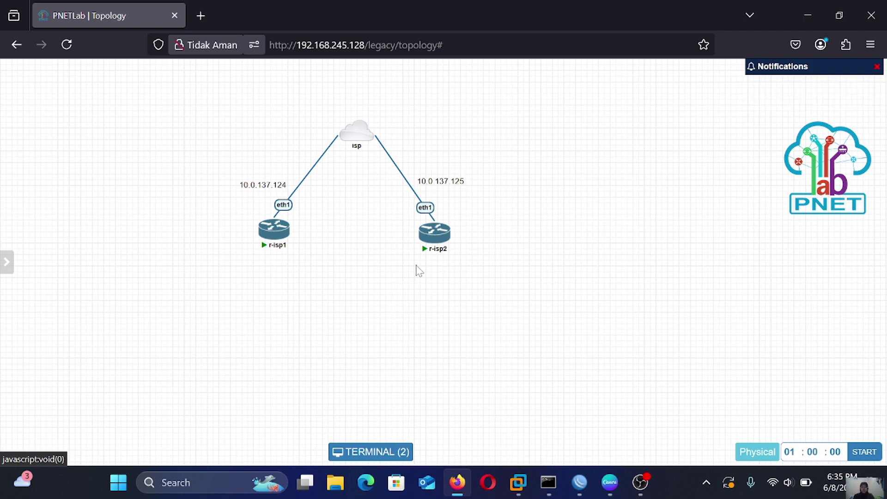
Start adding one MikroTik RouterOS node below the two ISP routers and name it r-mikrotik
right_click(355, 277)
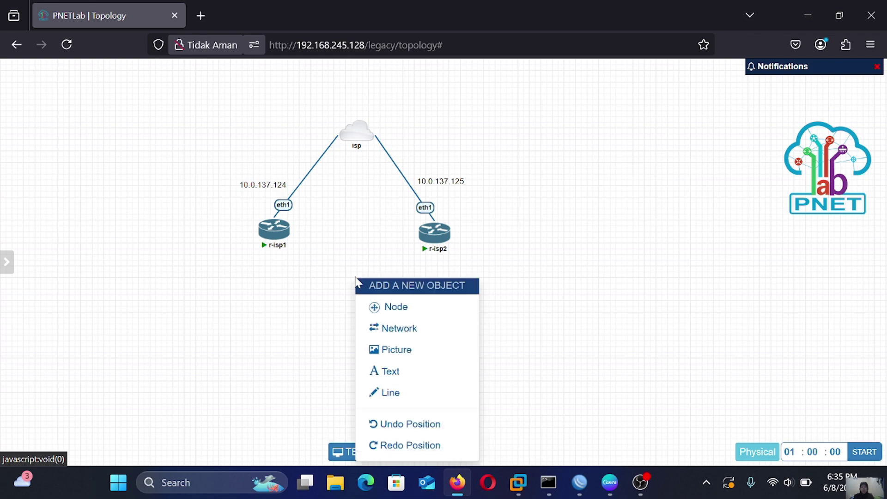
left_click(386, 305)
left_click(259, 253)
scroll(327, 300, "down", 2)
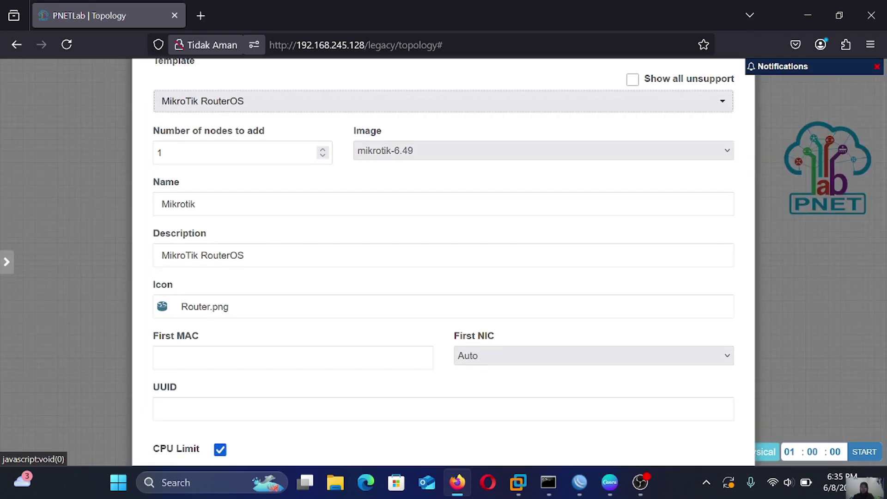
left_click(166, 204)
key("BackSpace")
type("r-m")
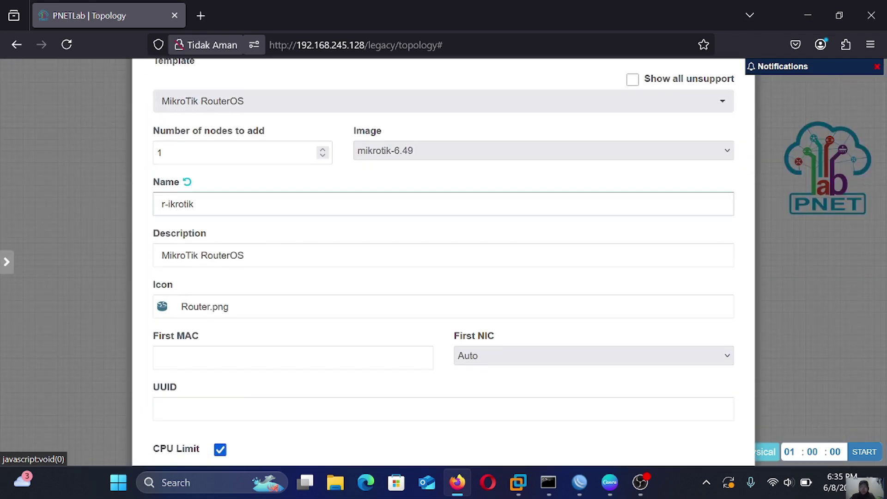
Clear the new node's Qemu options and save it to the topology
scroll(724, 179, "down", 10)
left_click(724, 181)
key("ctrl+a")
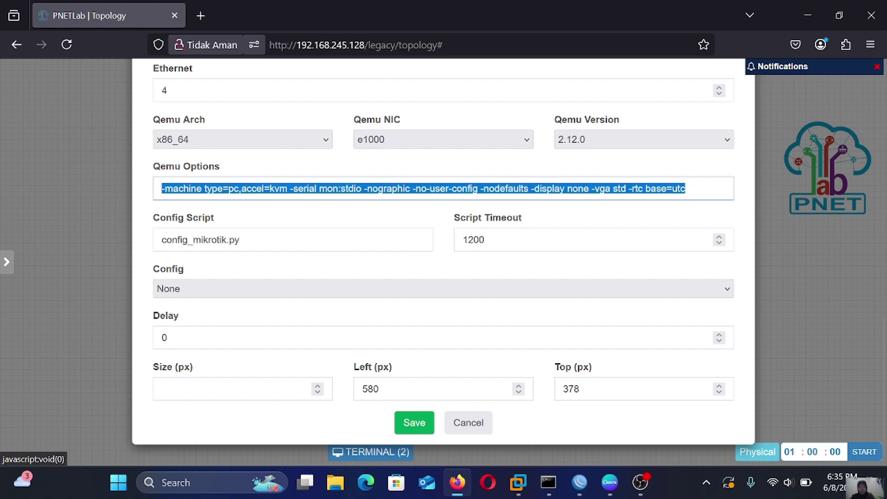
key("BackSpace")
left_click(414, 422)
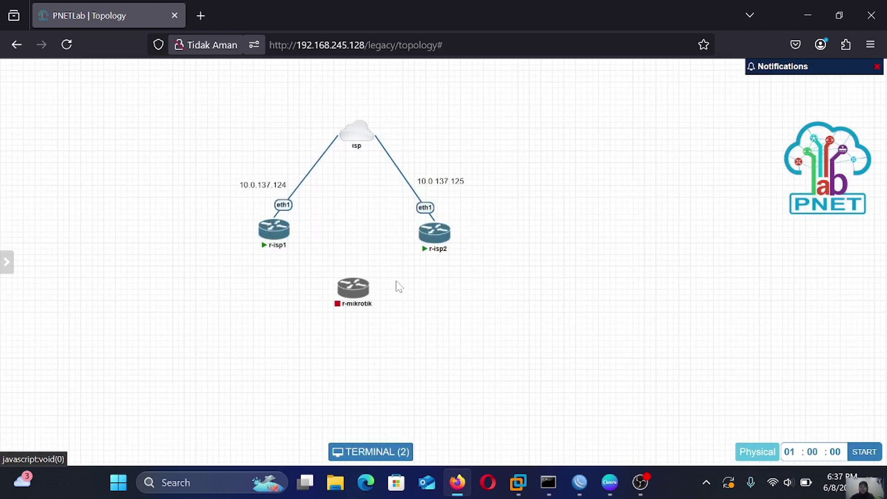
left_click(342, 274)
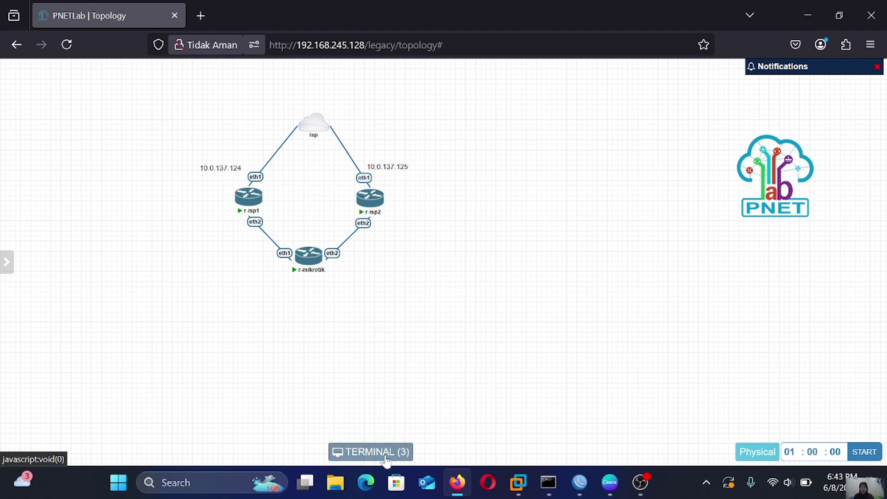
left_click(346, 104)
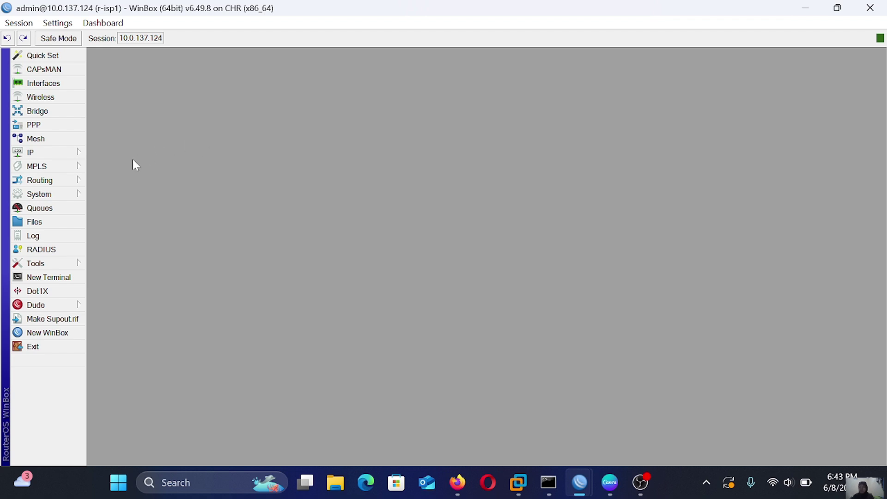
left_click(59, 154)
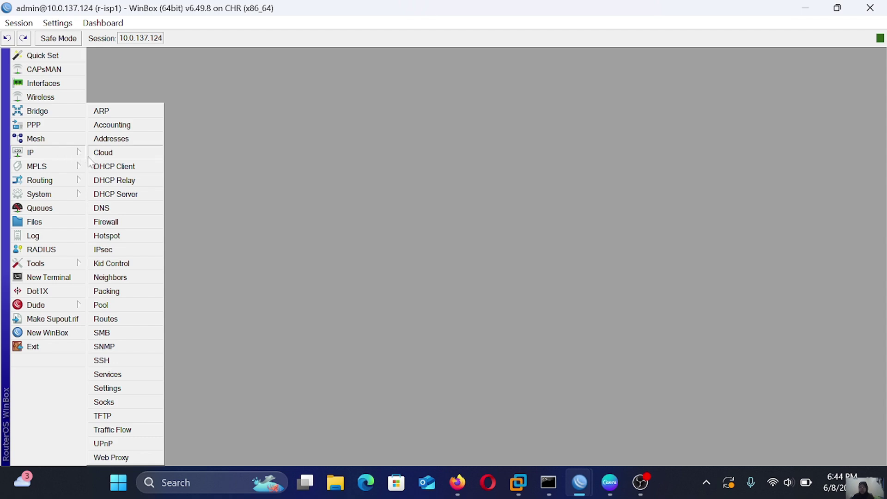
left_click(116, 147)
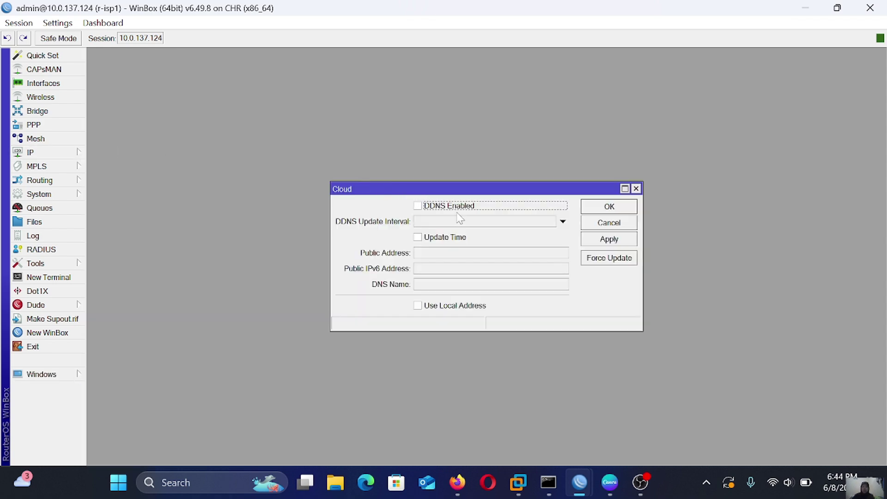
left_click(637, 189)
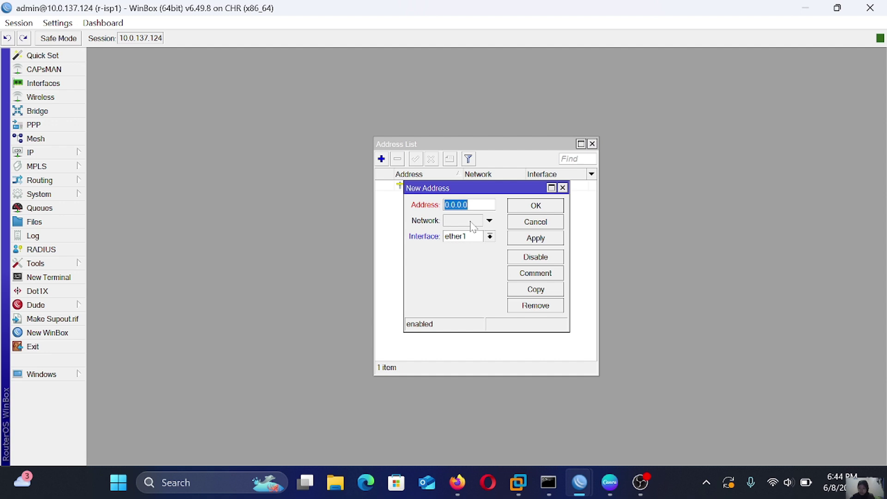
Add the address 192.168.1.1/24 on interface ether2 in r-isp1's WinBox session
type("192.168.1.1/24")
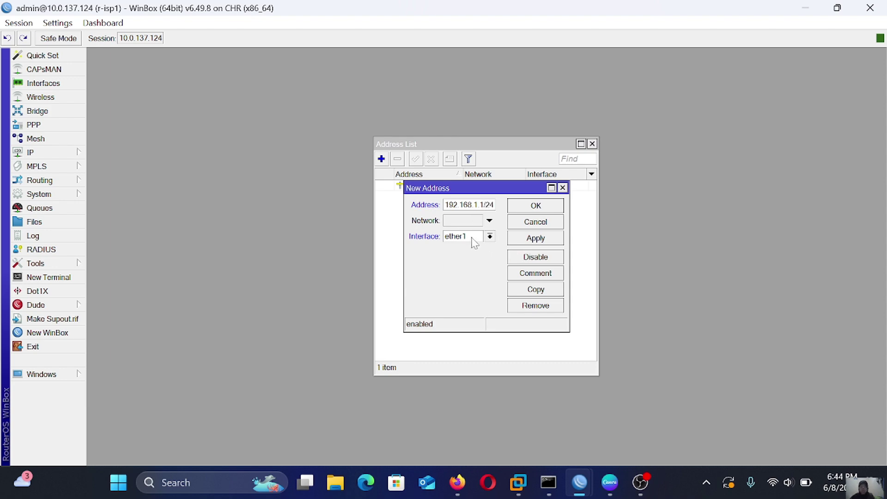
left_click(490, 237)
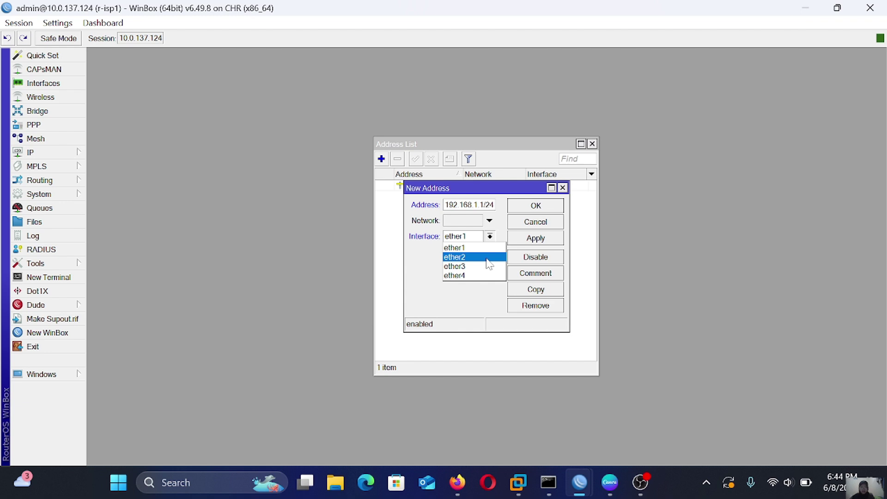
left_click(489, 258)
left_click(541, 238)
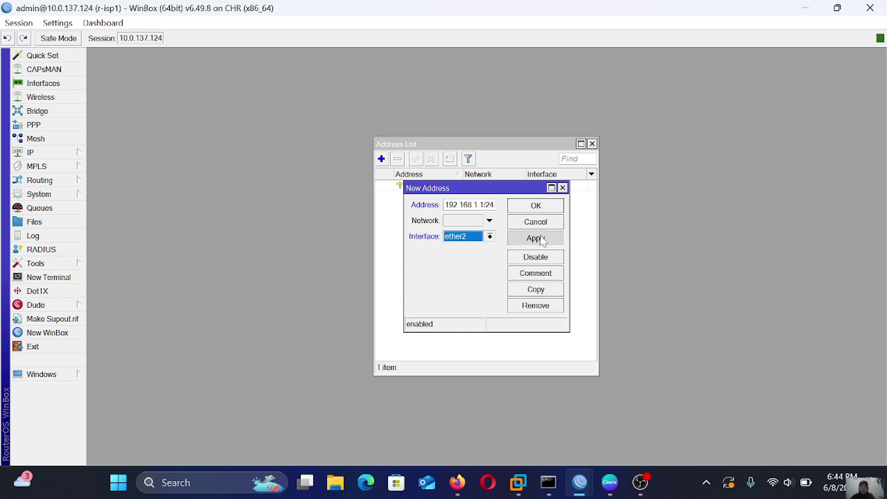
left_click(558, 206)
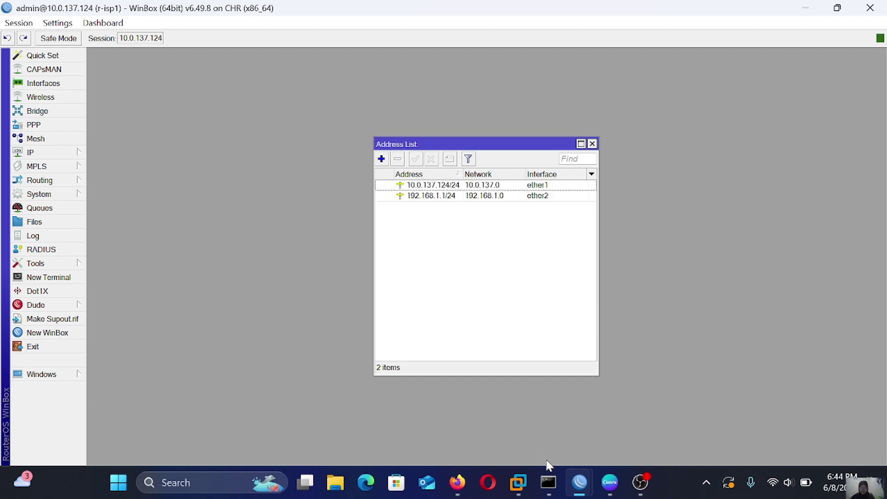
Switch to r-isp2's WinBox session and add the address 172.16.1.1/24 on interface ether2
mouse_move(570, 476)
left_click(651, 418)
key("alt+Tab")
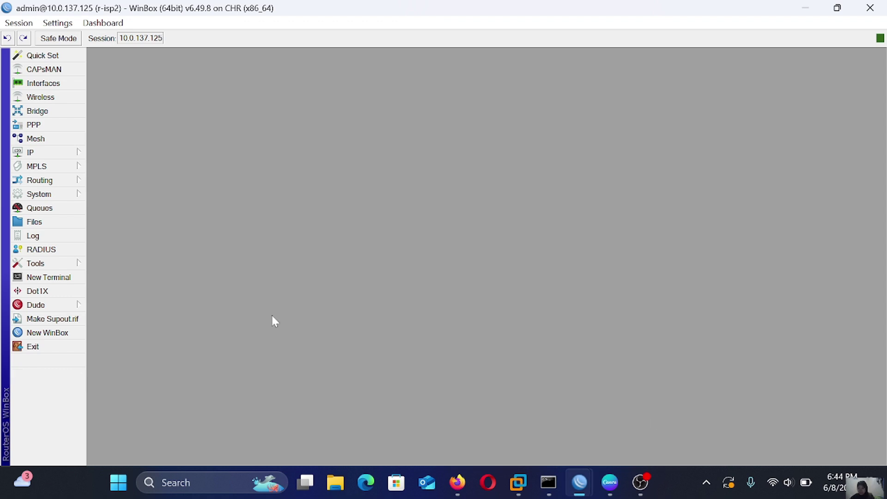
left_click(51, 150)
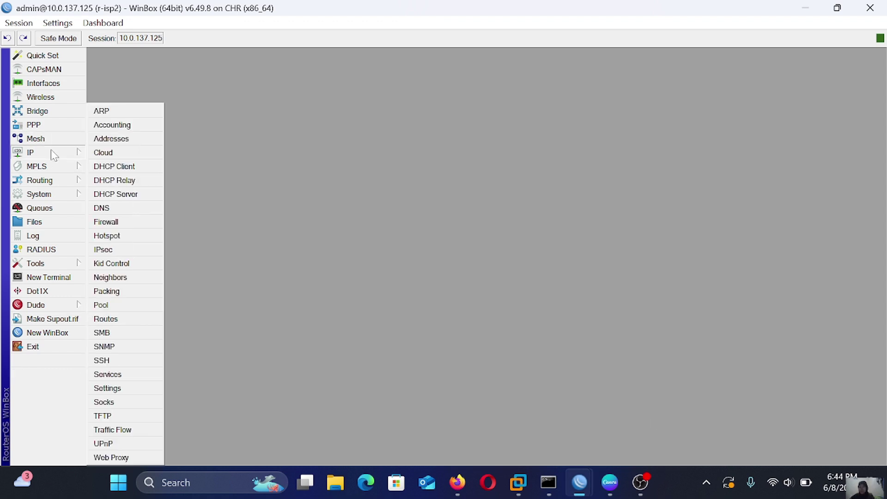
left_click(126, 143)
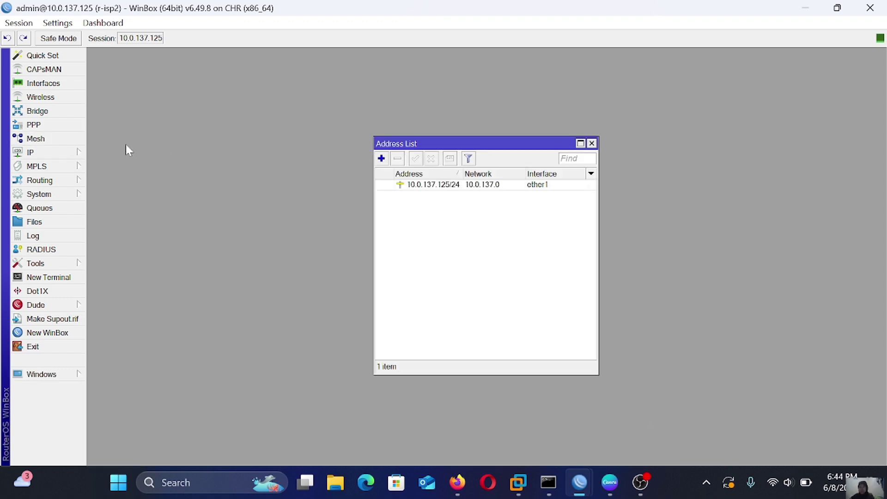
left_click(382, 158)
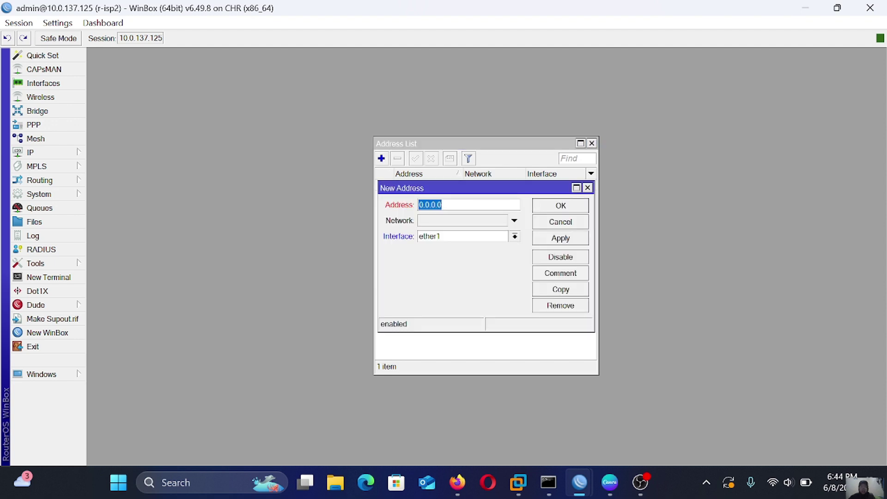
type("172.16.1.1/24")
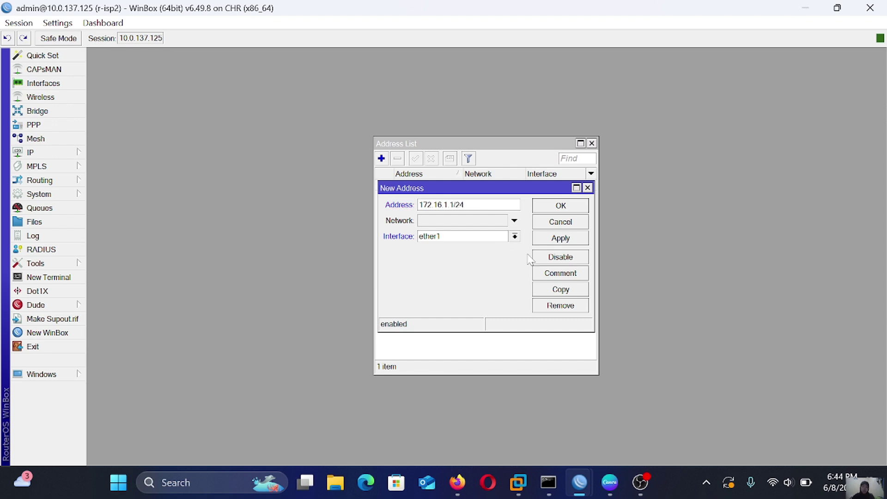
left_click(514, 237)
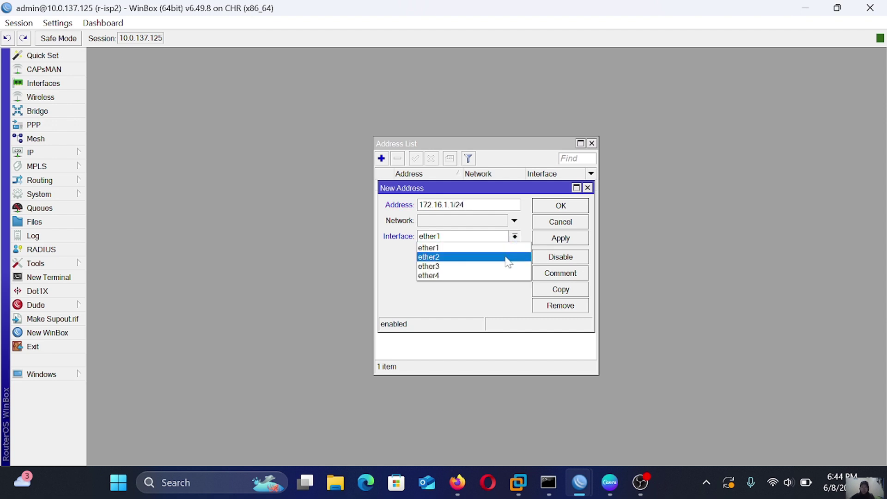
left_click(506, 257)
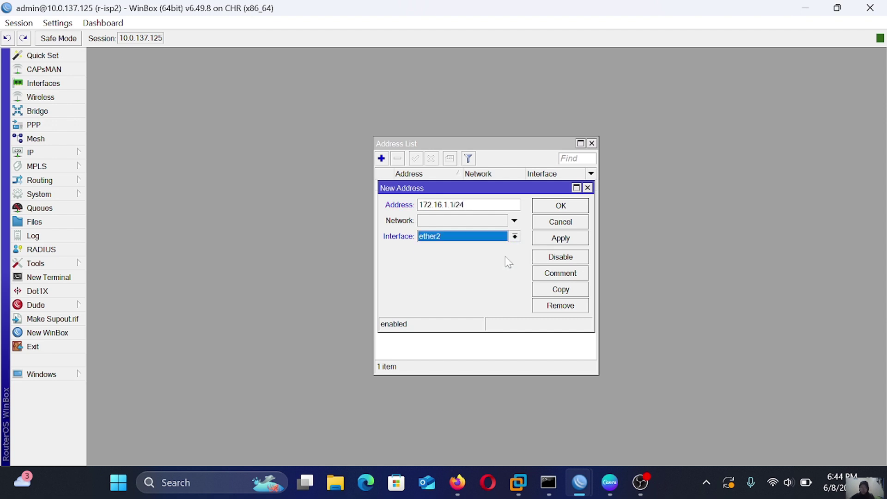
left_click(572, 239)
left_click(583, 208)
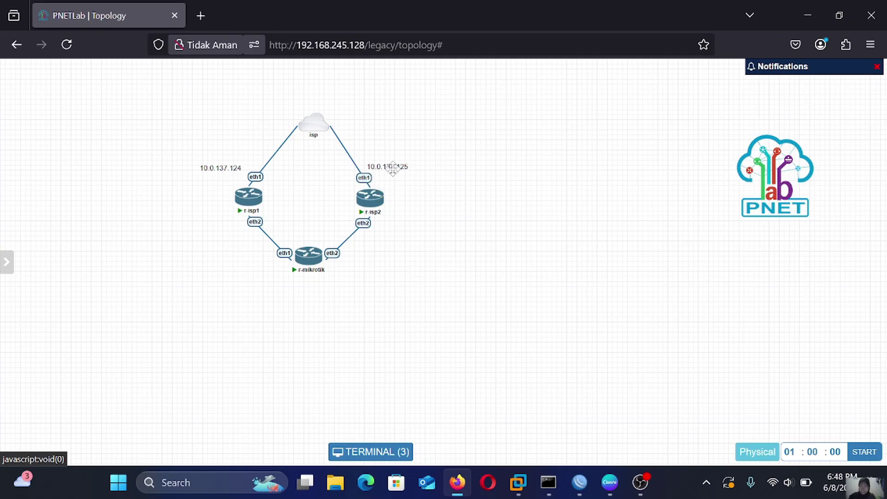
In the PNETLab topology, add a text label reading 192.168.1.1 on an empty part of the canvas
right_click(428, 224)
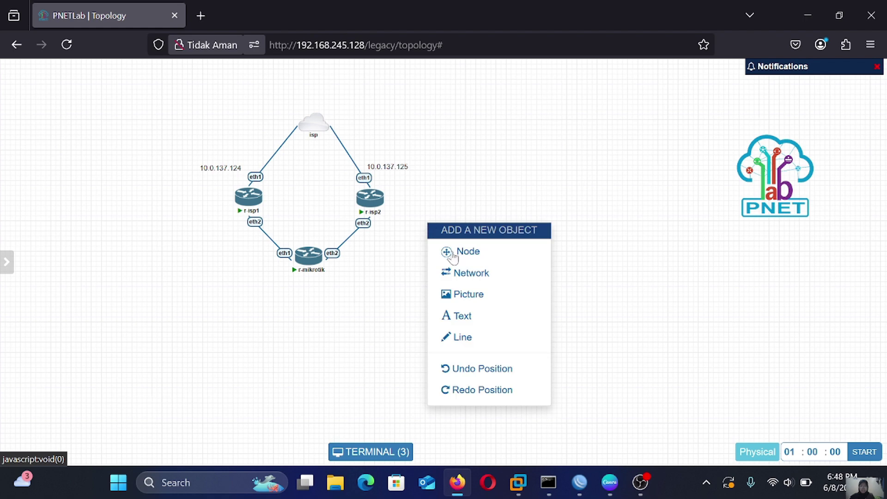
left_click(450, 314)
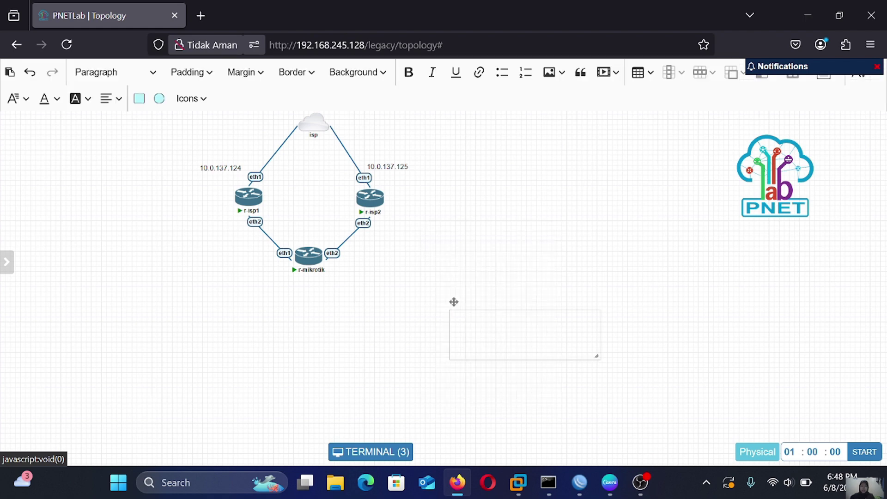
type("1")
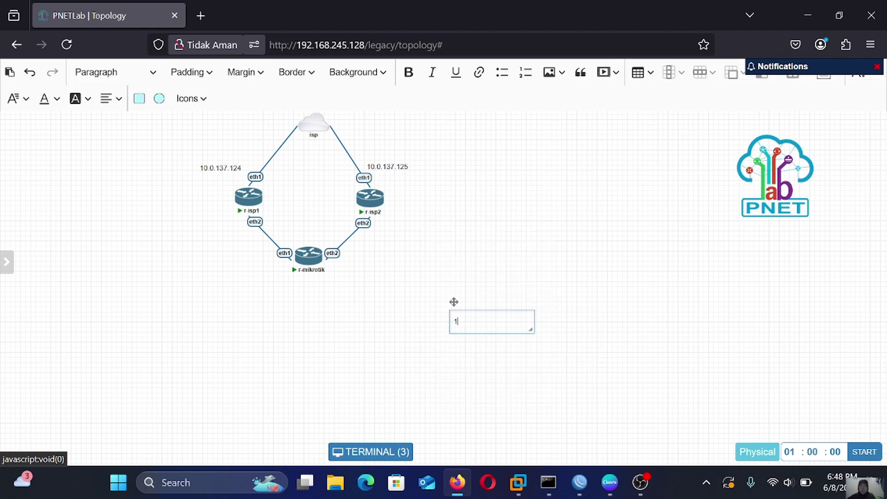
type("92.168.1.1")
left_click(624, 312)
Duplicate the 192.168.1.1 label and change the copy's text to 172.16.1.1
right_click(478, 313)
left_click(494, 337)
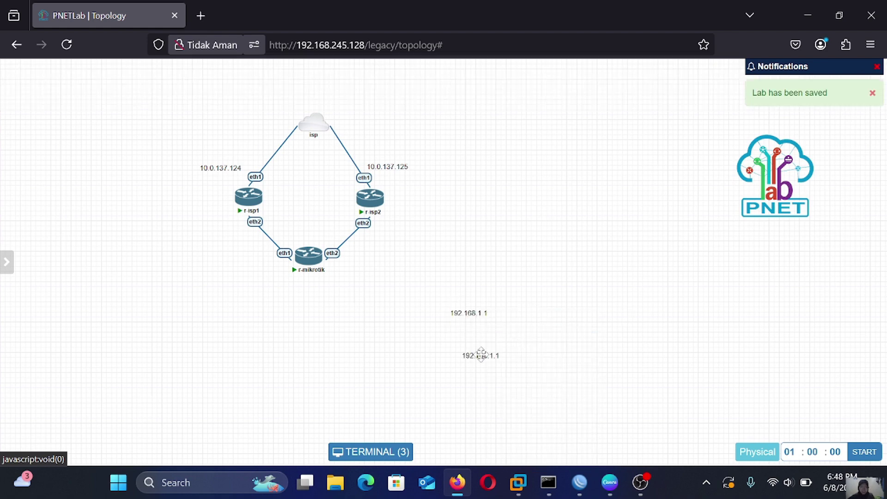
double_click(479, 354)
key("BackSpace")
key("BackSpace")
key("BackSpace")
key("BackSpace")
key("BackSpace")
key("BackSpace")
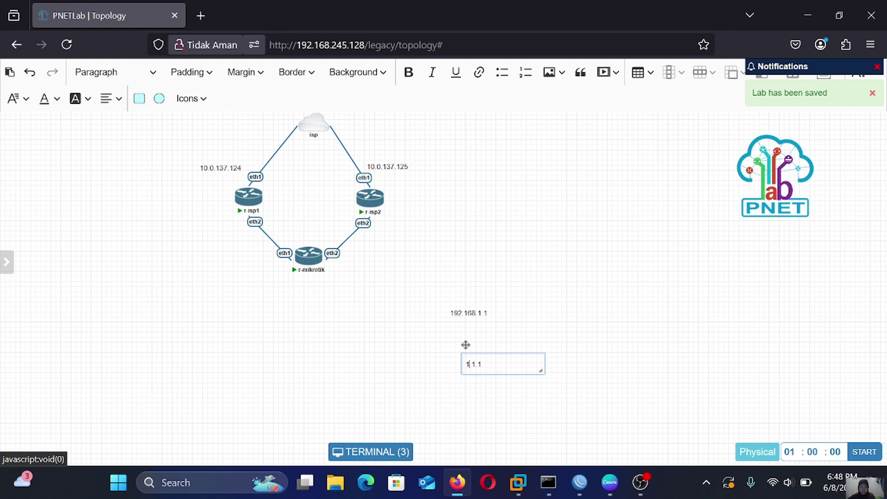
type("72.16")
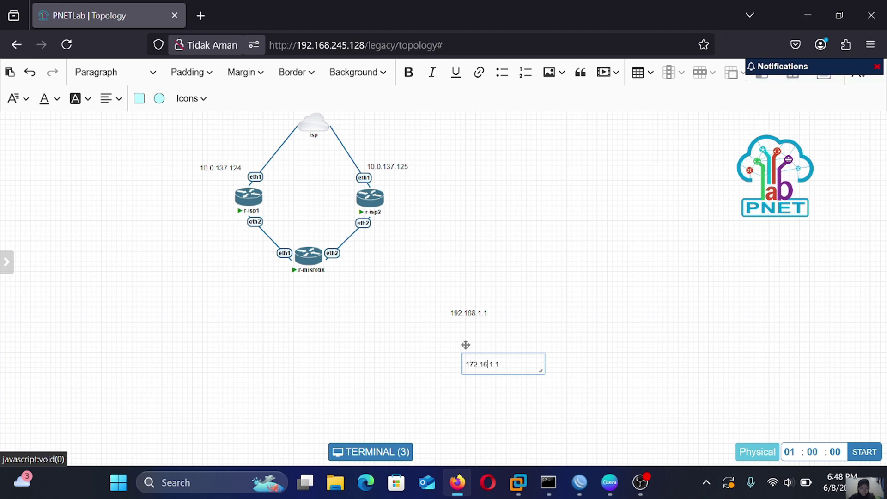
Place the 192.168.1.1 label beside the r-isp1 to r-mikrotik link and 172.16.1.1 beside the r-isp2 to r-mikrotik link
left_click(489, 312)
left_click_drag(489, 313, 260, 249)
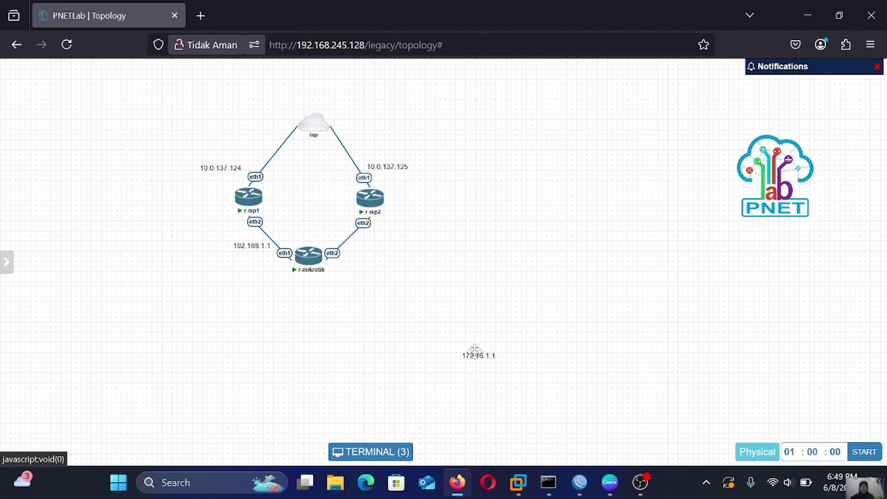
left_click_drag(473, 352, 365, 242)
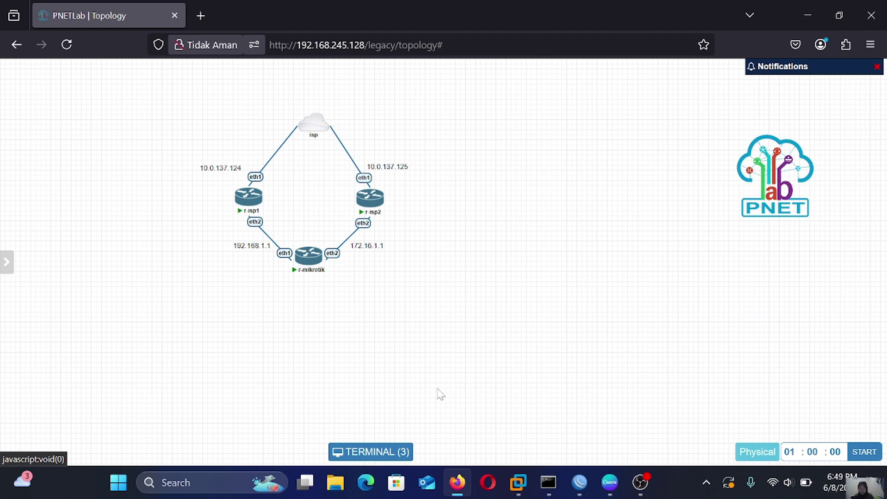
Open r-mikrotik's console and print its DHCP client list with ip dhcp-client print
left_click(391, 454)
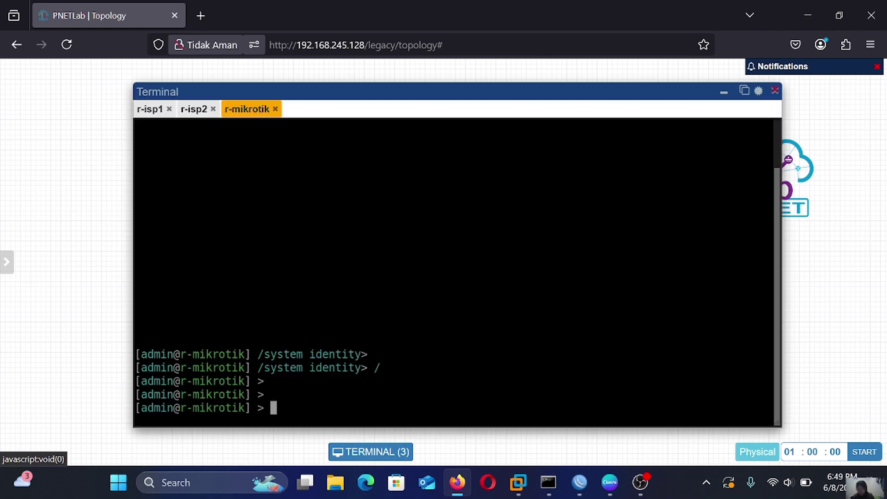
type("ip dhcp")
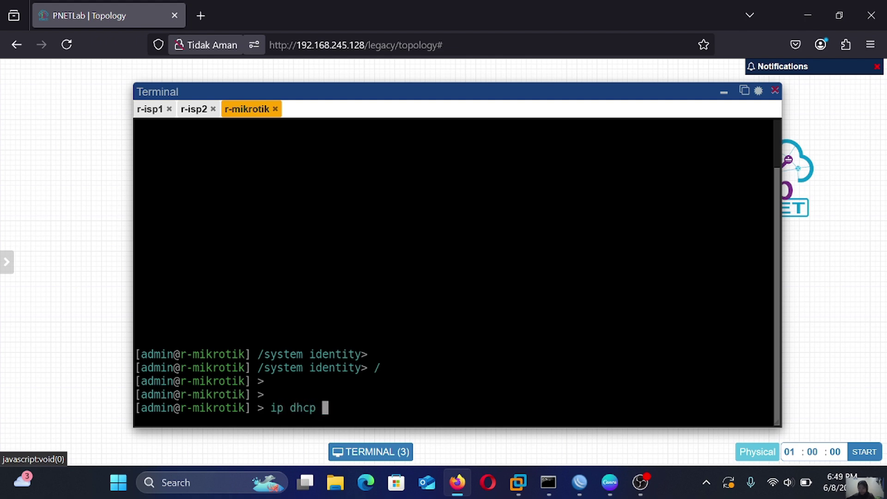
type(" client")
key("BackSpace")
key("BackSpace")
key("BackSpace")
key("BackSpace")
key("BackSpace")
key("BackSpace")
key("BackSpace")
type("-client print")
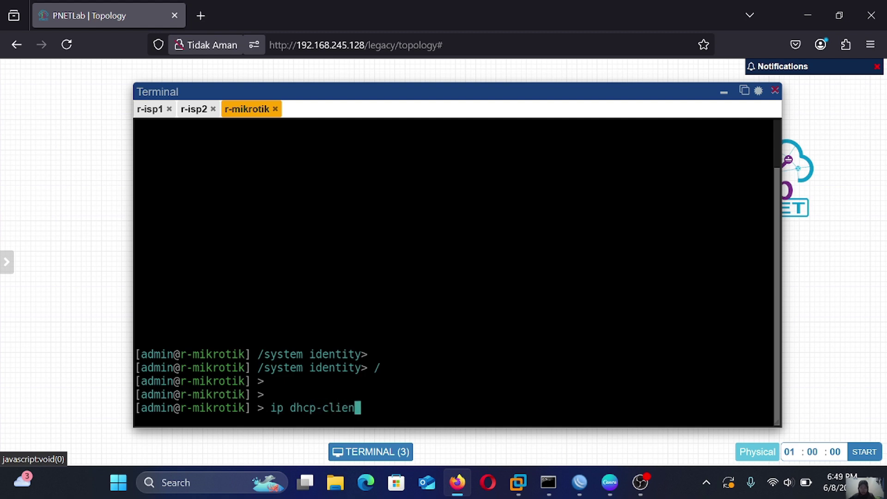
key("Return")
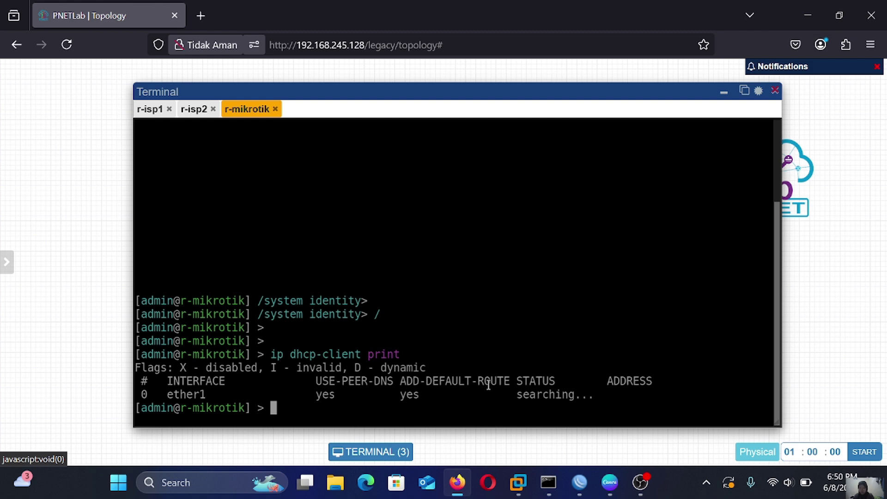
Print r-mikrotik's neighbor list with ip neighbor print
type("ip neighbor print")
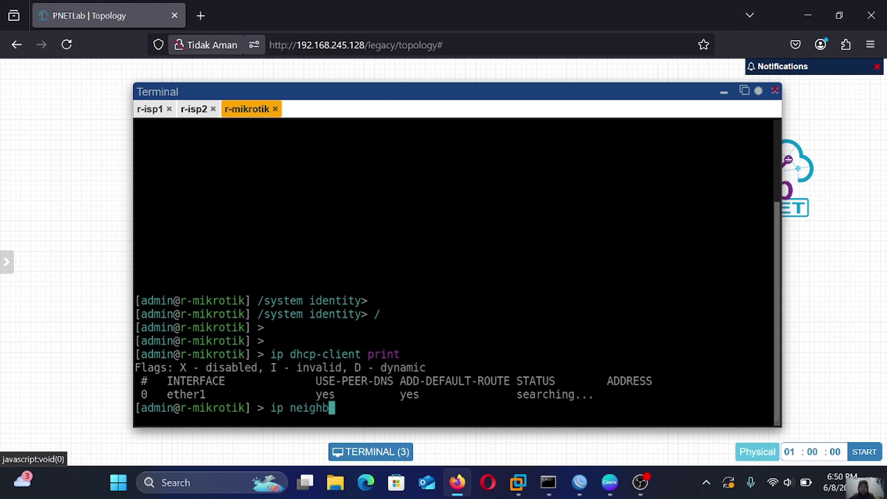
key("Return")
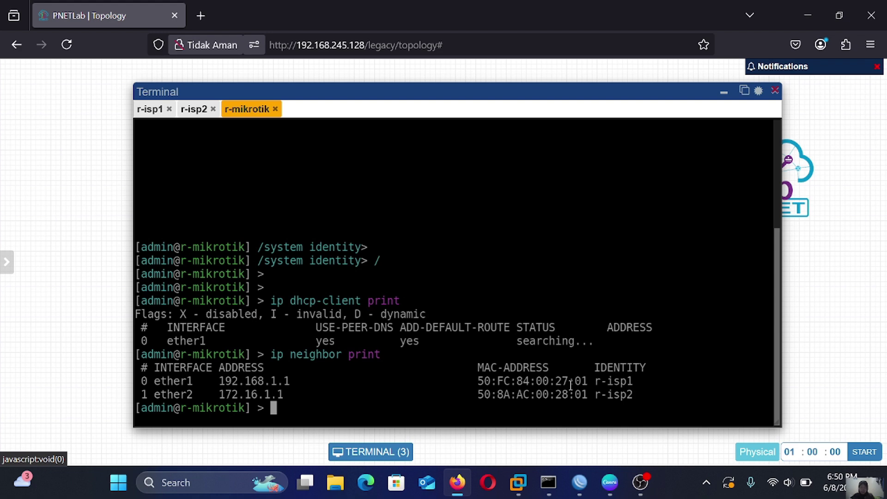
Add the IP address 192.168.1.1/24 to r-mikrotik's interface ether1
type("ip address ")
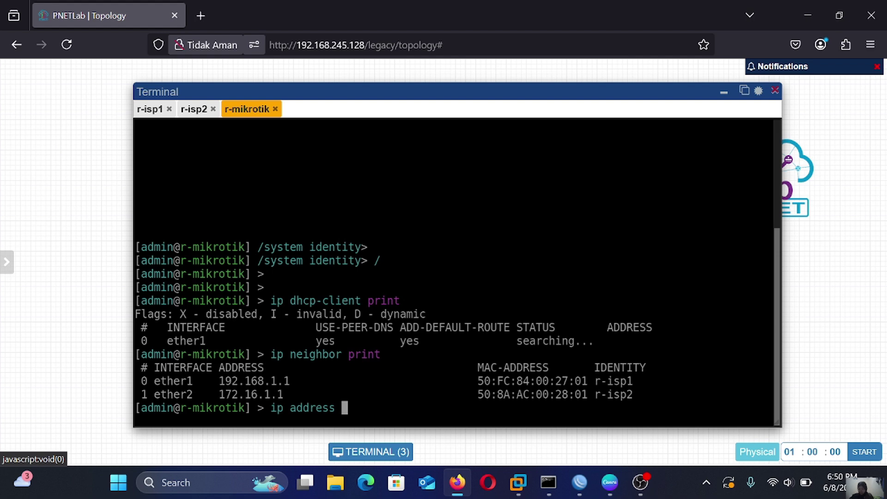
type("add ad")
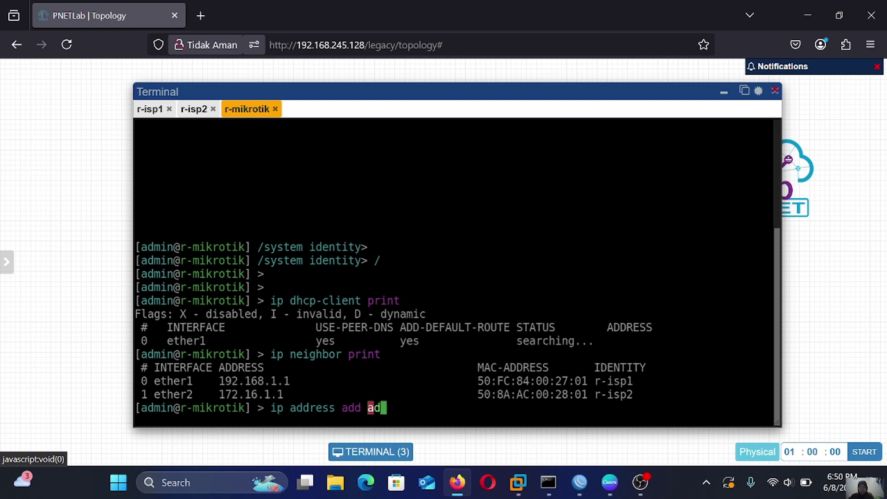
type("dress")
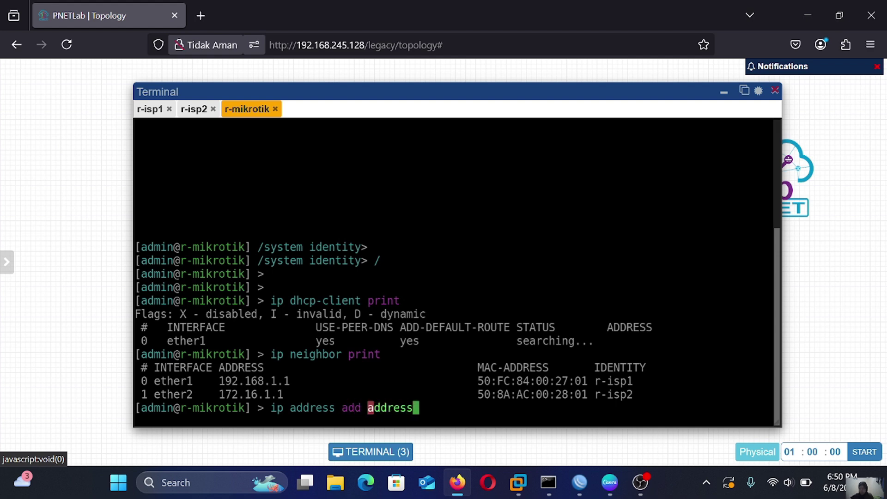
type("=192.")
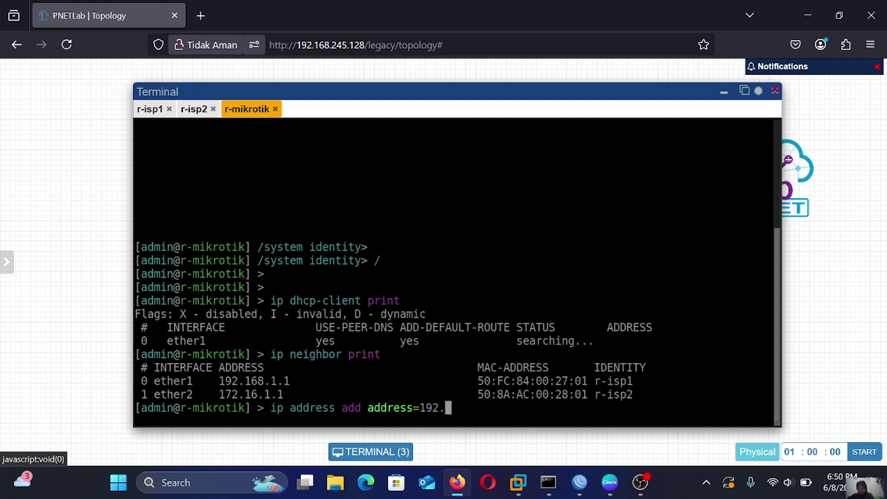
type("168.1.1")
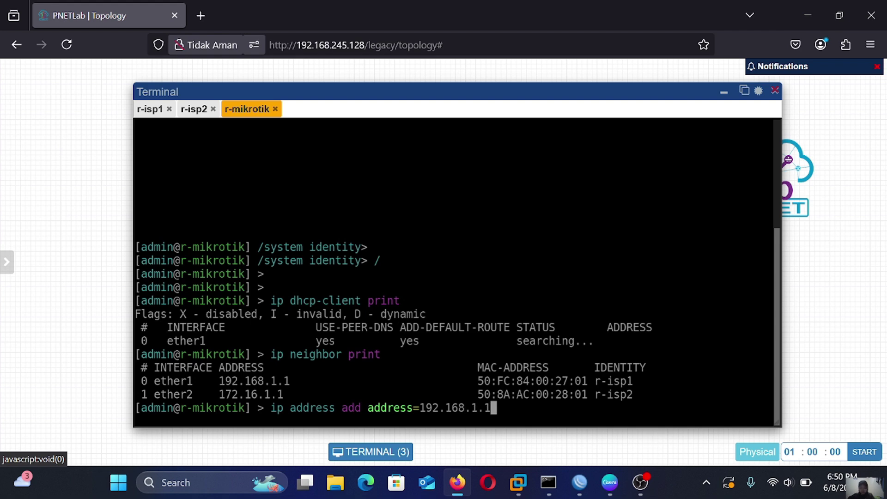
type("/24 inte")
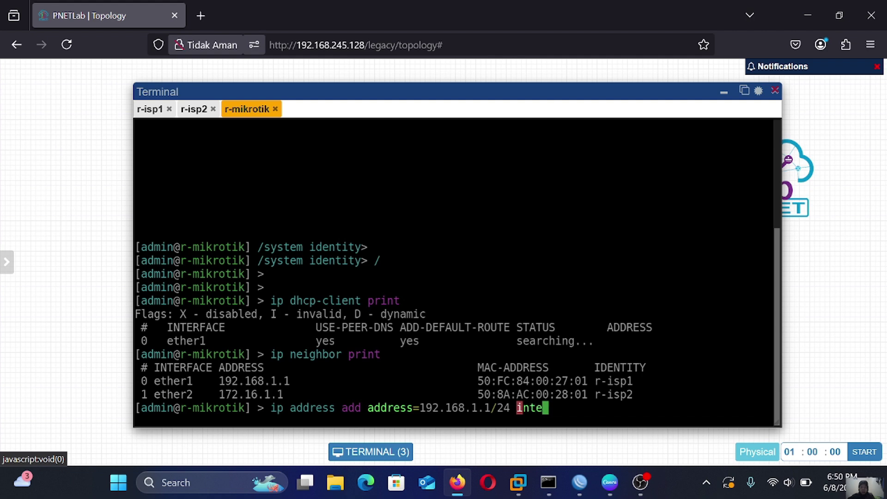
type("rface=et")
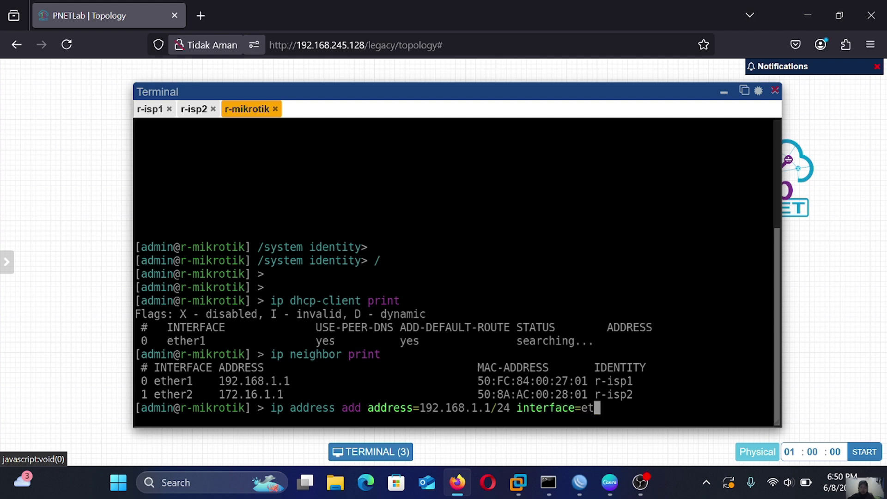
type("her1")
key("Return")
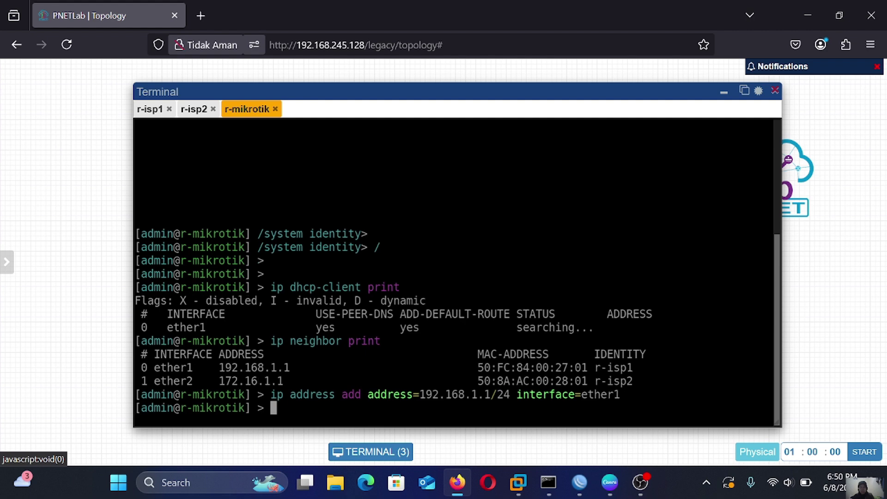
Reuse the previous address command on r-mikrotik to add 172.16.1.1/24 to interface ether2
key("Up")
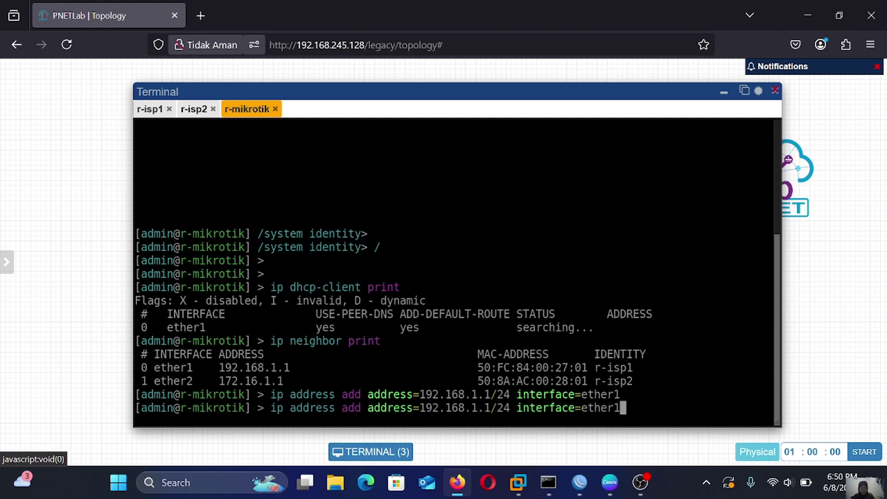
key("Left")
key("Left")
key("Left")
key("Left")
key("Left")
key("Left")
key("Left")
key("Left")
key("Left")
key("Left")
key("Left")
key("Left")
key("Left")
key("Left")
key("Left")
key("Left")
key("Left")
key("Left")
key("Left")
key("Left")
key("Left")
key("Left")
key("Left")
key("Left")
key("BackSpace")
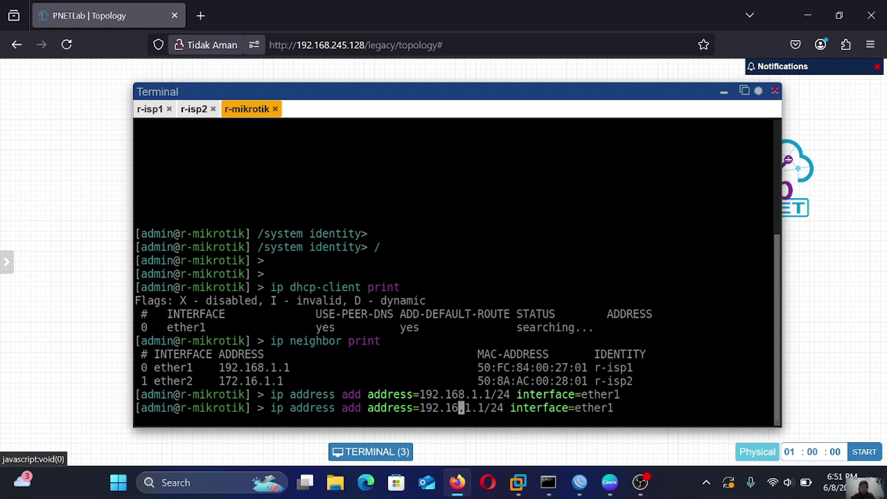
key("BackSpace")
key("BackSpace")
key("BackSpace")
key("BackSpace")
key("BackSpace")
key("BackSpace")
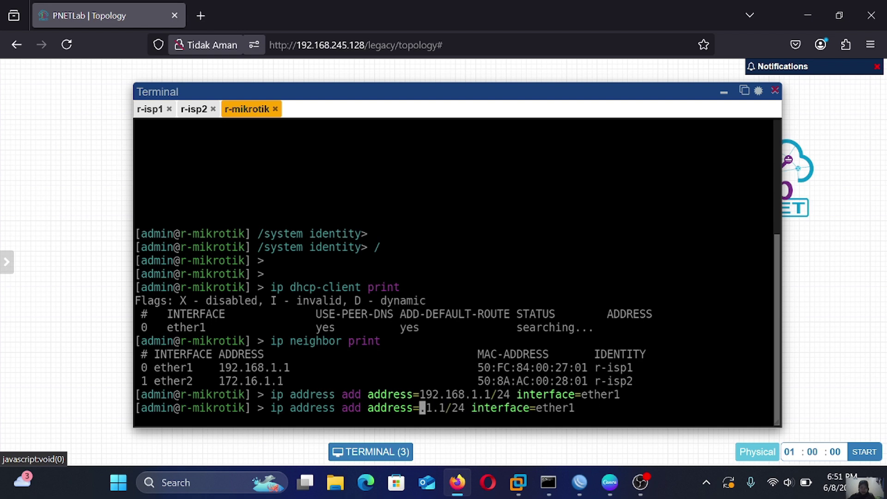
type("172.16")
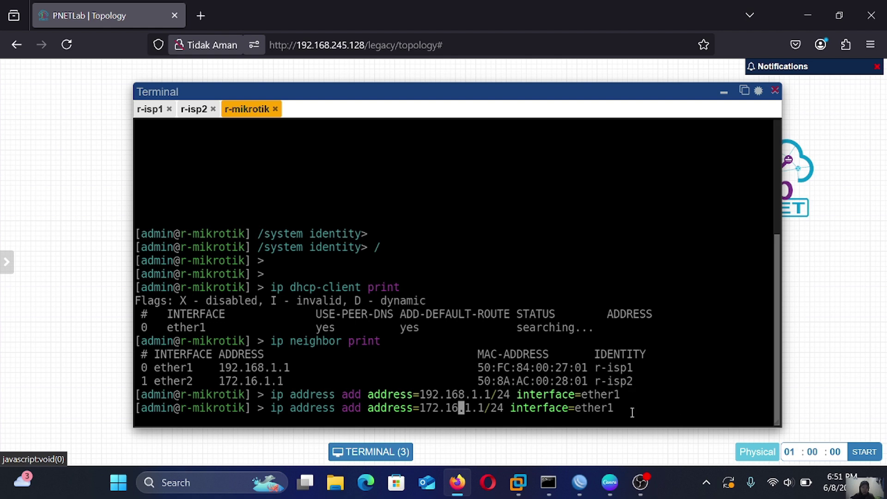
key("Right")
key("Right")
key("Right")
key("Right")
key("Right")
key("Right")
key("Right")
key("Right")
key("Right")
key("Right")
key("Right")
key("Right")
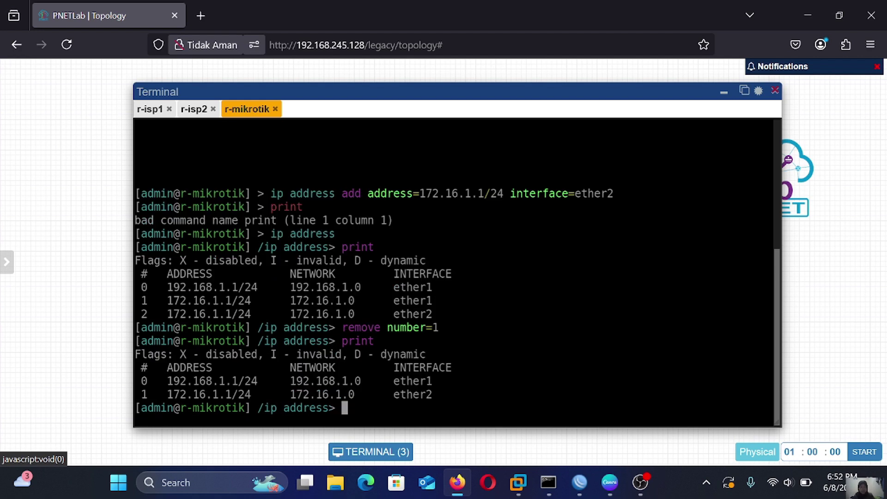
Return r-mikrotik's console to the base level and ping 192.168.1.1 briefly
type("/")
key("Return")
type("ping 192")
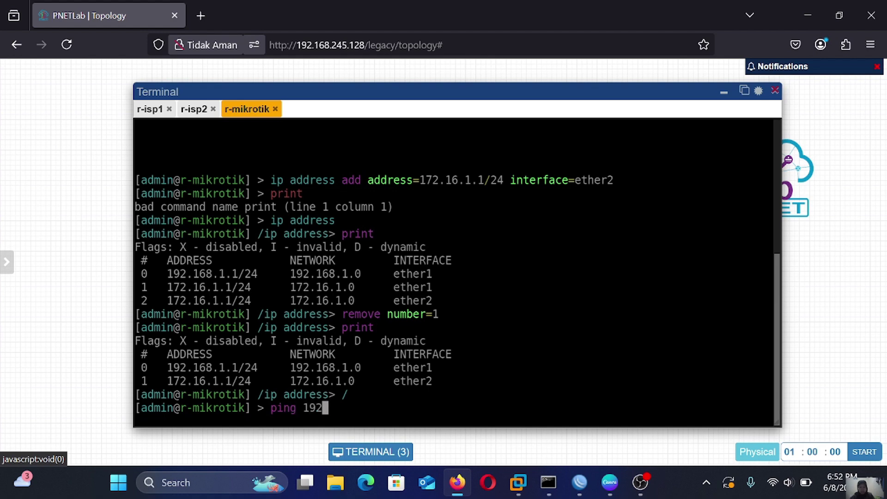
type(".168.1.1")
key("Return")
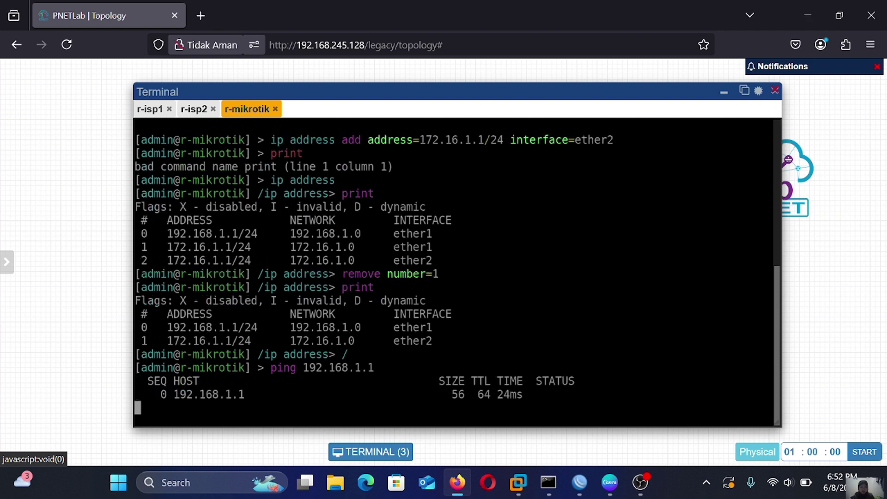
key("ctrl+c")
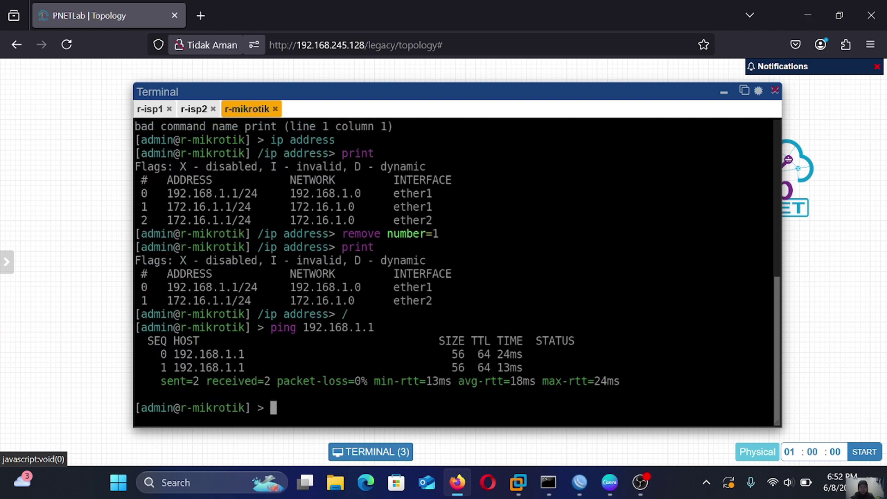
Ping 172.16.1.1 from r-mikrotik's console
type("ping 172.16.1.")
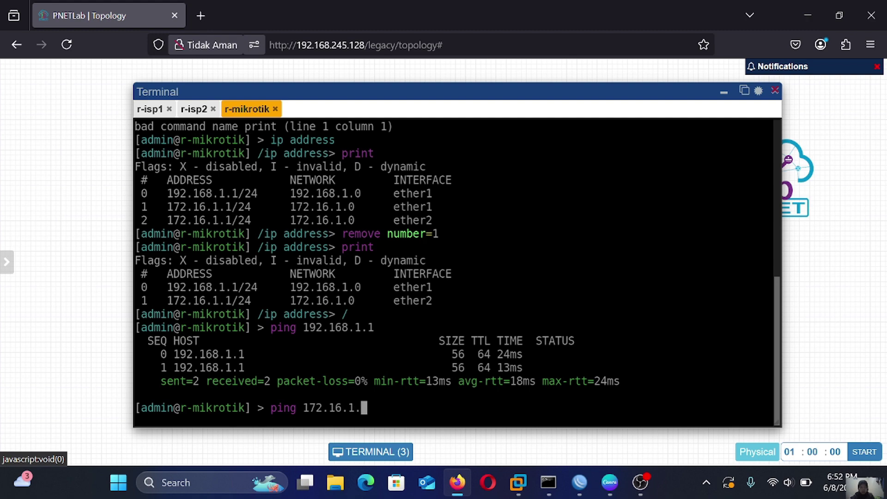
type("1")
key("Return")
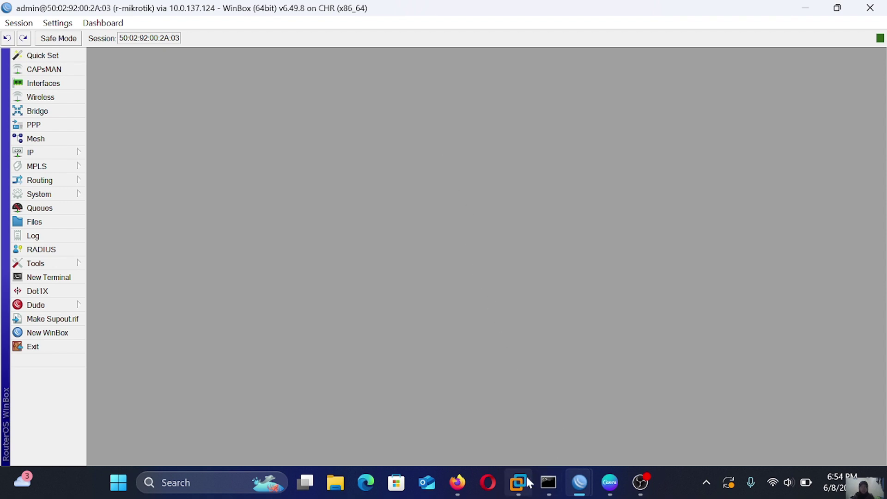
Switch back to the PNETLab topology in Firefox and bring up r-isp1's console in the terminal window
mouse_move(457, 482)
left_click(418, 402)
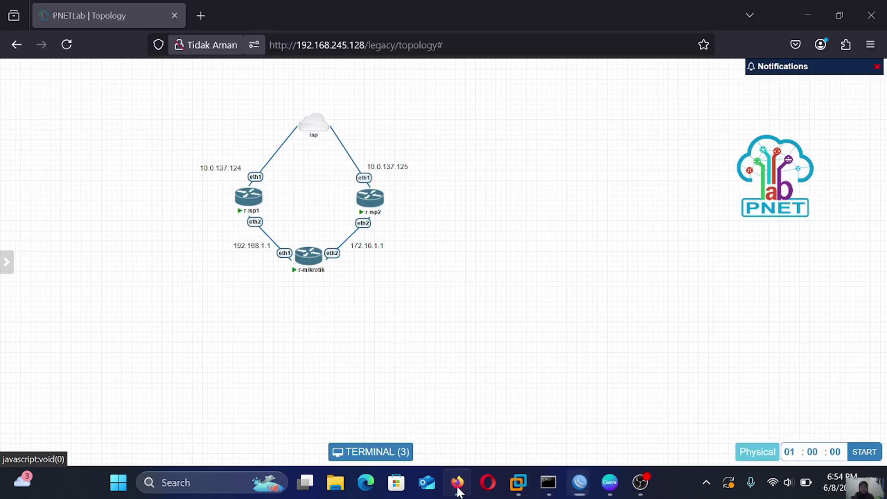
left_click(383, 455)
left_click_drag(625, 248, 547, 85)
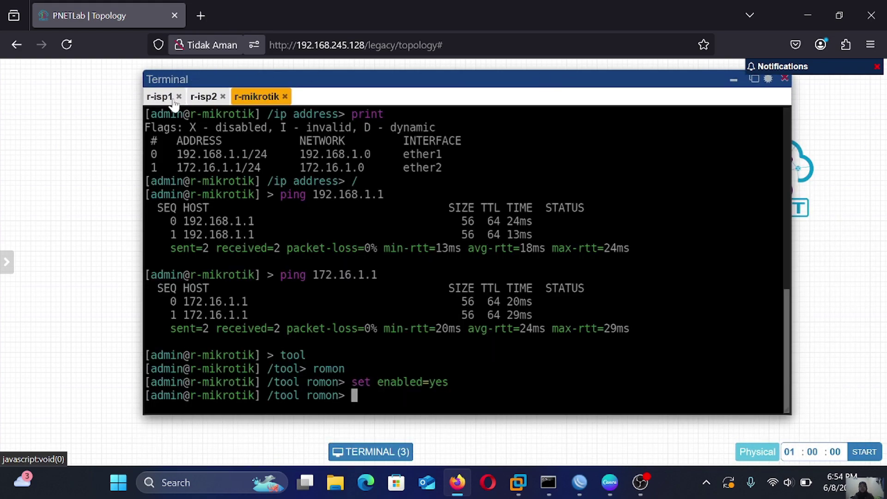
left_click(174, 98)
left_click(414, 291)
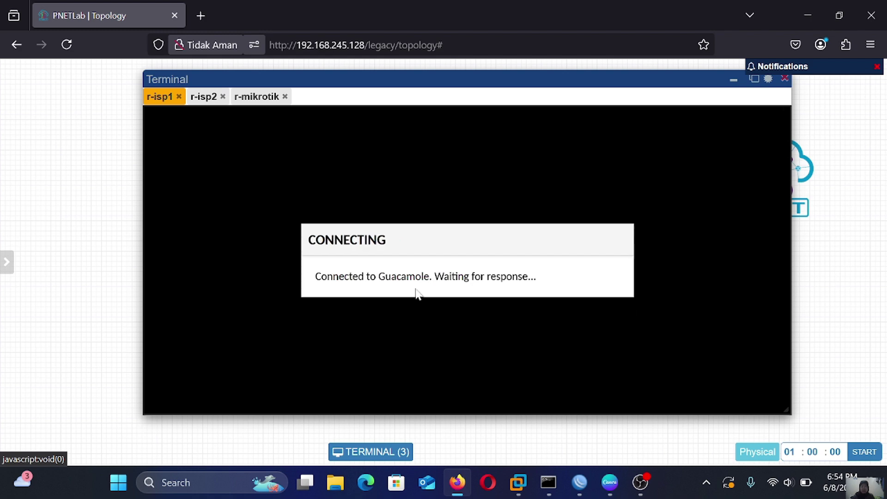
Return r-isp1's console to the base level and ping 8.8.8.8 briefly to test its internet access
key("Return")
type("/ip address>")
key("Return")
type("ping ")
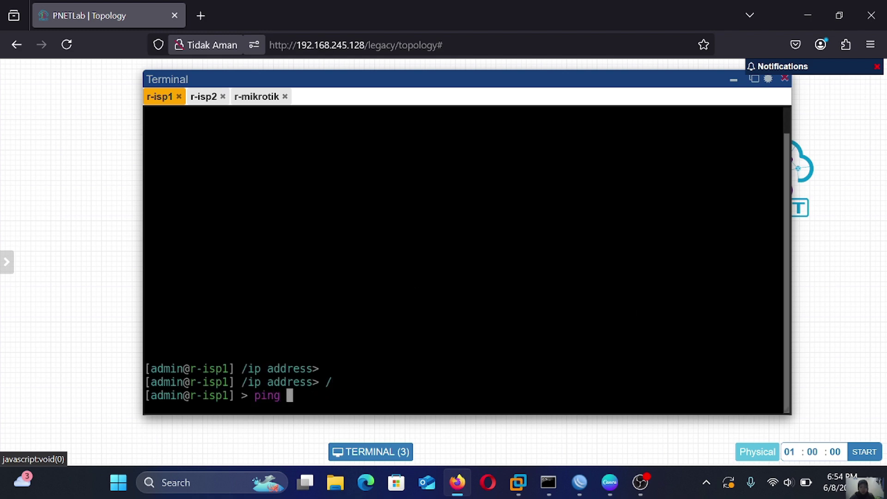
type("8.8.8.8")
key("Return")
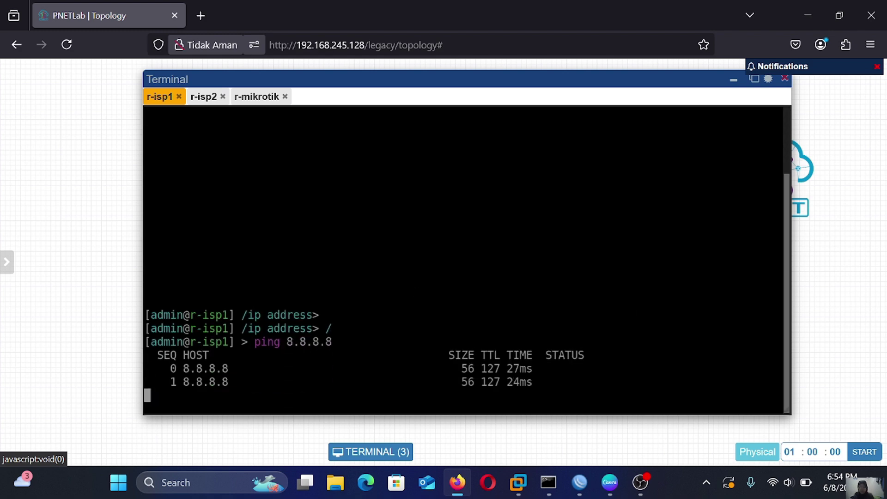
key("ctrl+c")
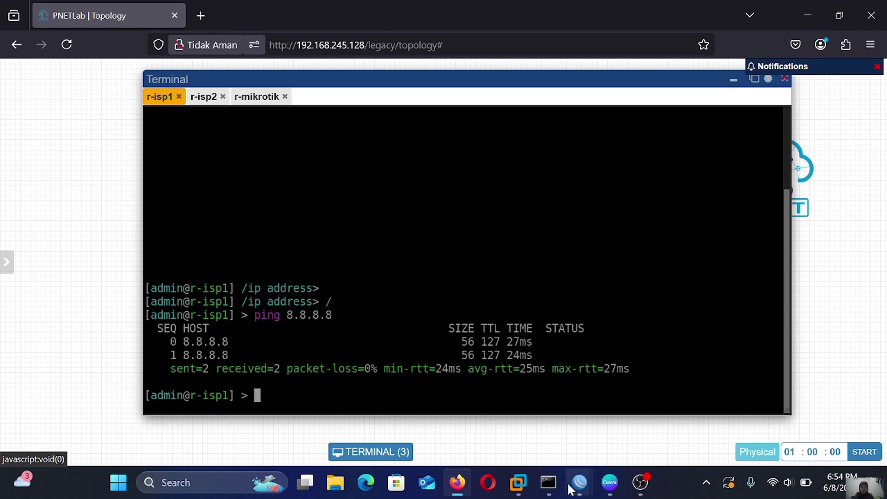
Switch to WinBox's r-mikrotik session and open a new terminal, leaving the new password blank
mouse_move(579, 482)
left_click(690, 439)
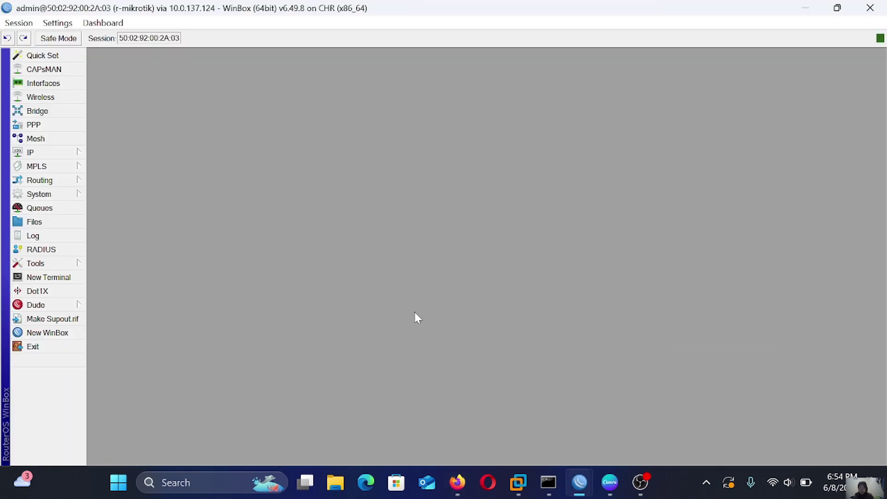
left_click(68, 279)
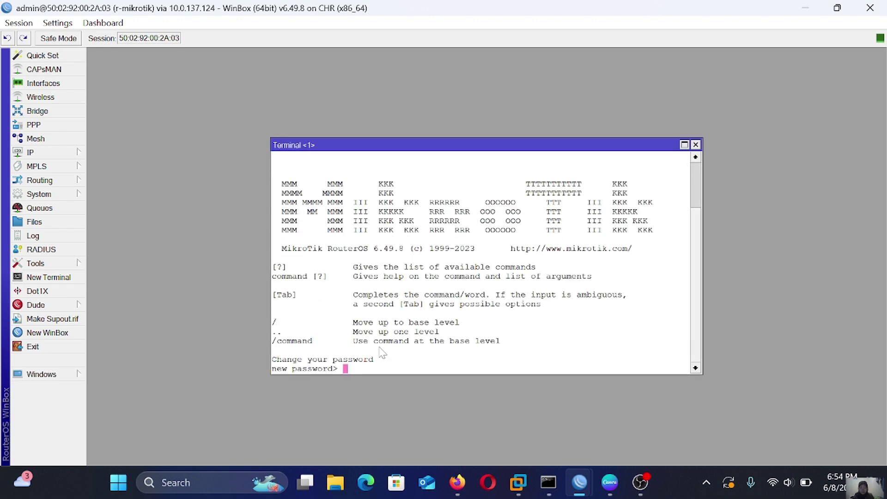
key("Return")
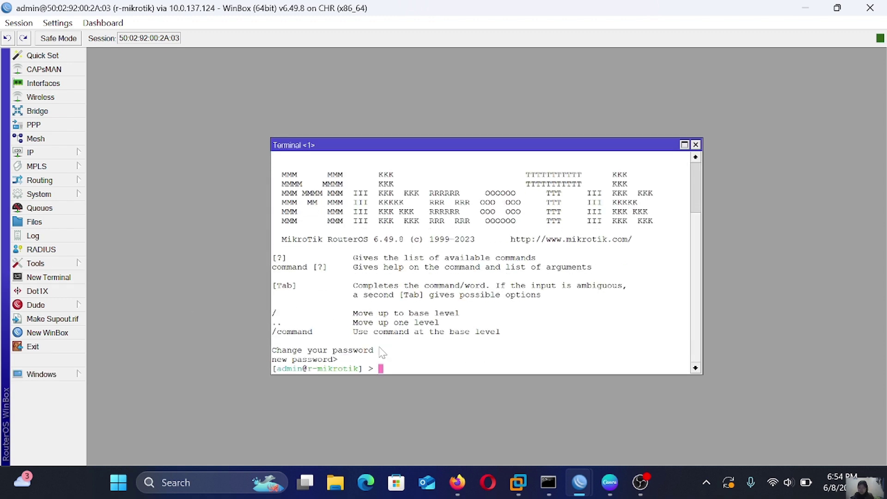
Ping 192.168.1.1 briefly from r-mikrotik's WinBox terminal
type("ping 192.168.1.1")
key("Return")
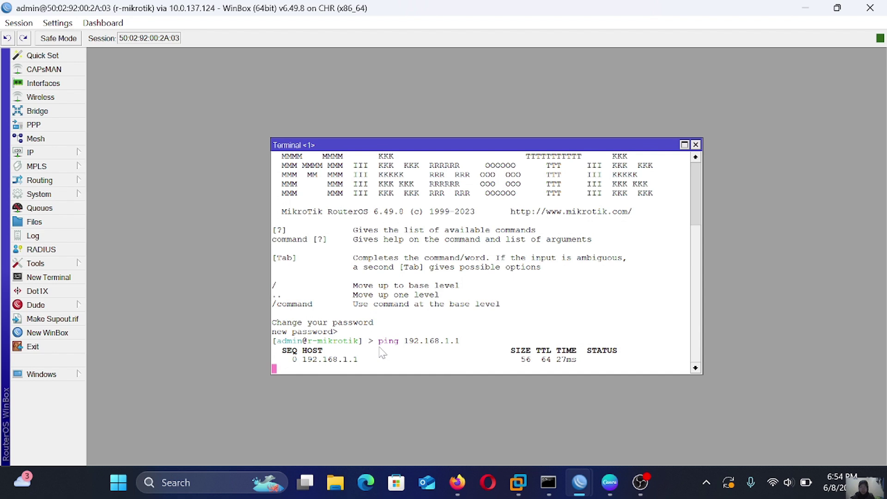
key("ctrl+c")
Ping 172.16.1.1 from r-mikrotik's WinBox terminal
type("[pi")
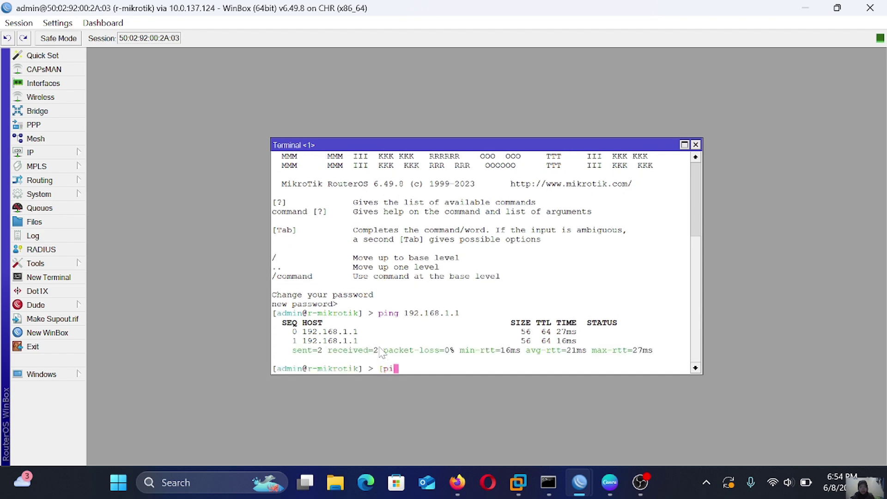
key("BackSpace")
key("BackSpace")
key("BackSpace")
type("ping 172.16.1.1")
key("Return")
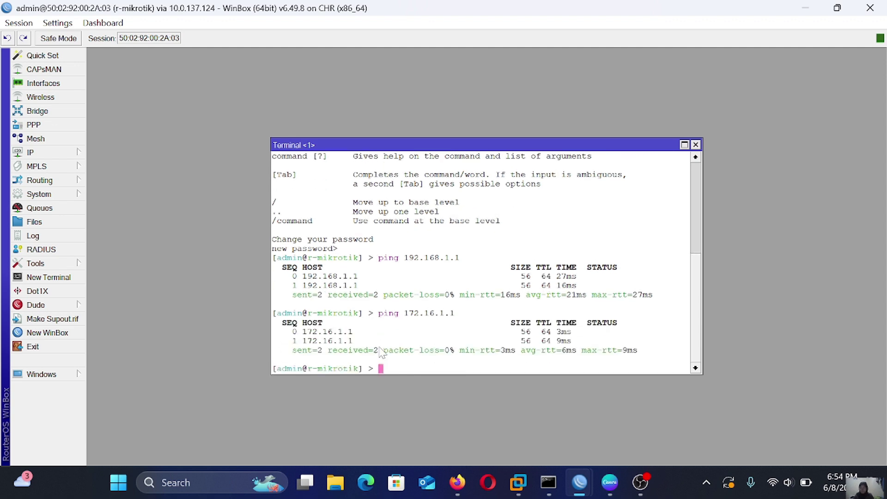
Print r-mikrotik's routing table with ip route print
type("ip route print")
key("Return")
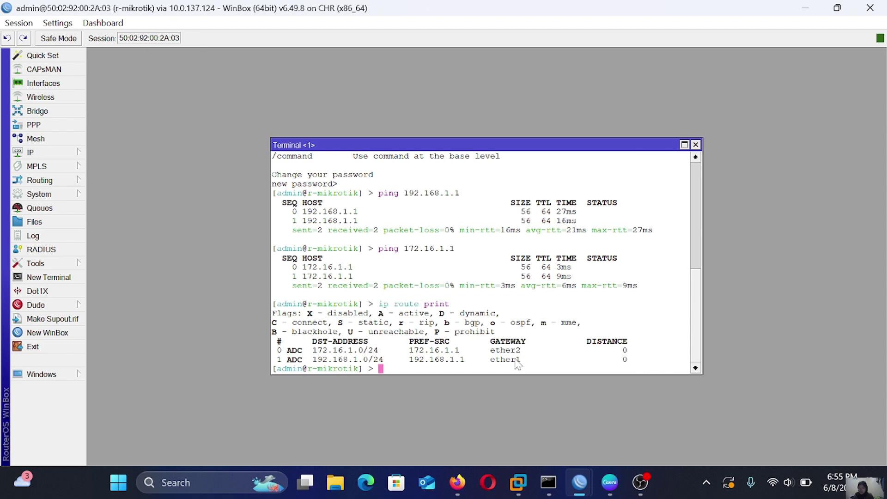
Add a static default route on r-mikrotik to 0.0.0.0/0 through gateway 192.168.1.1
left_click(65, 153)
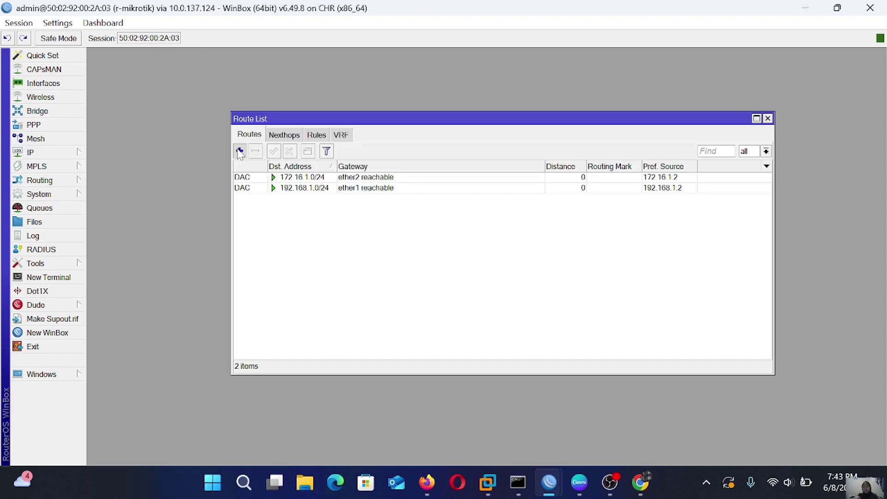
left_click(239, 151)
left_click(545, 202)
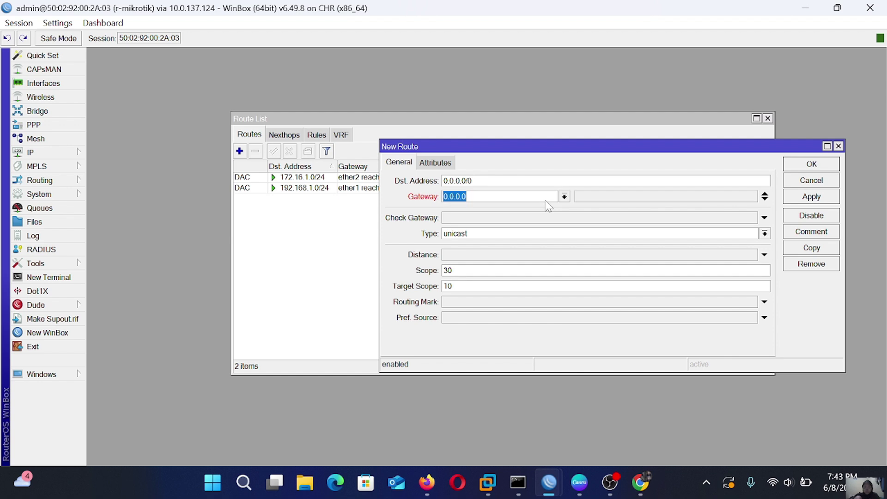
type("192.168.1.1")
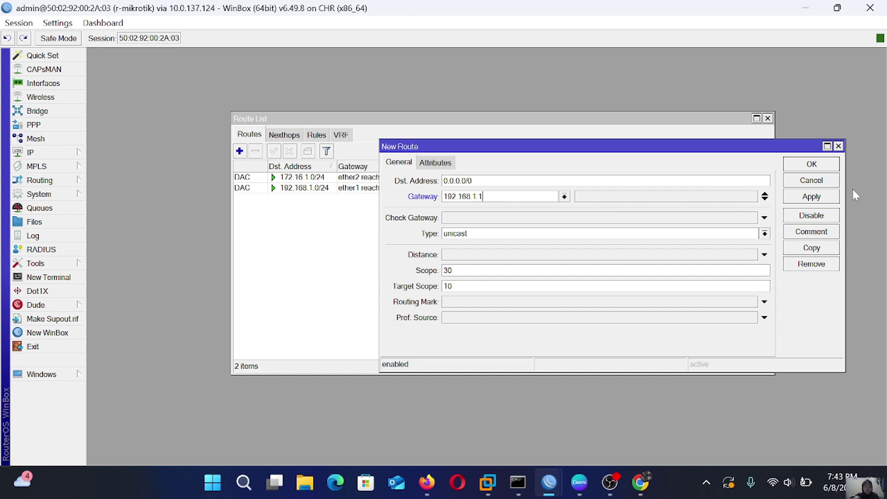
left_click(835, 196)
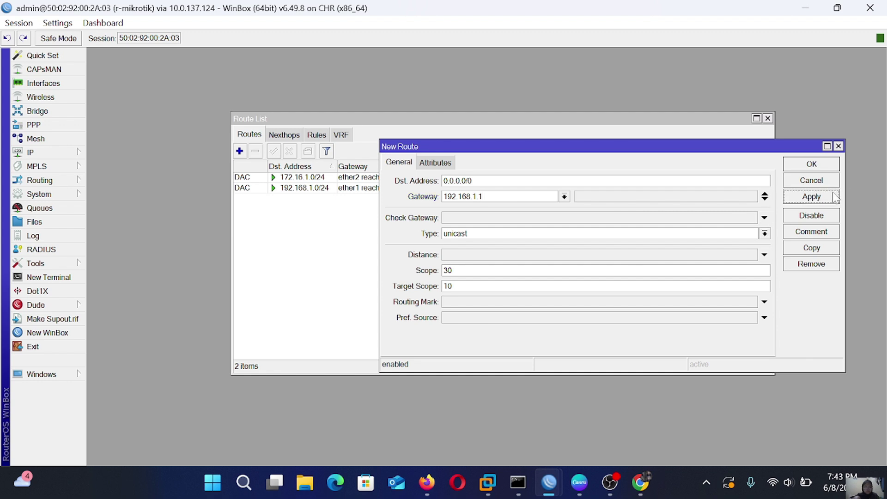
left_click(798, 167)
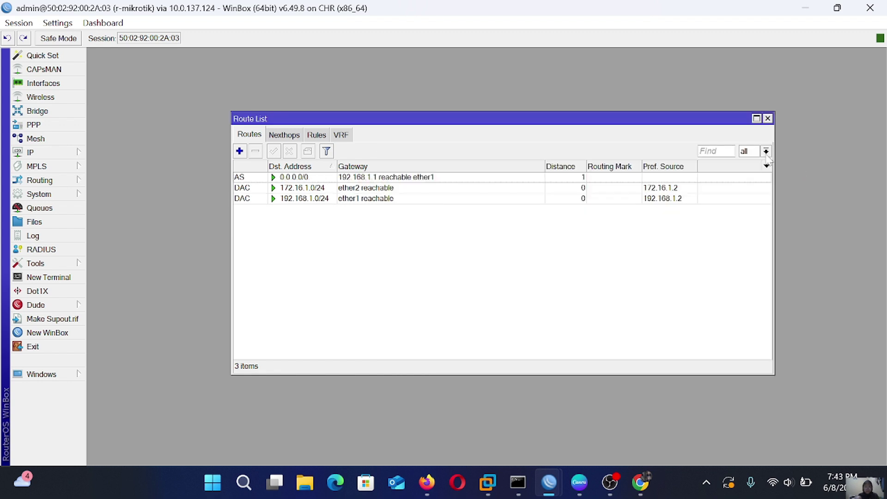
Add a second default route to 0.0.0.0/0 on r-mikrotik through gateway 172.16.1.1
left_click(239, 151)
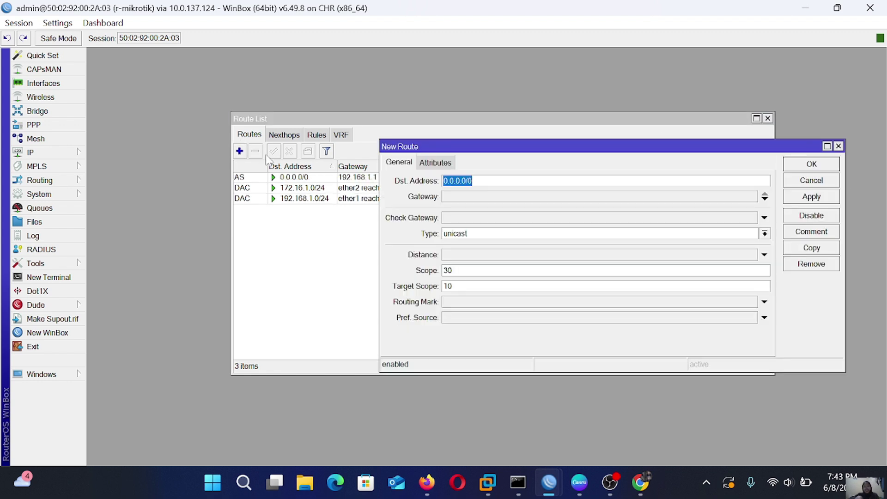
left_click(461, 197)
type("172.16.1.1")
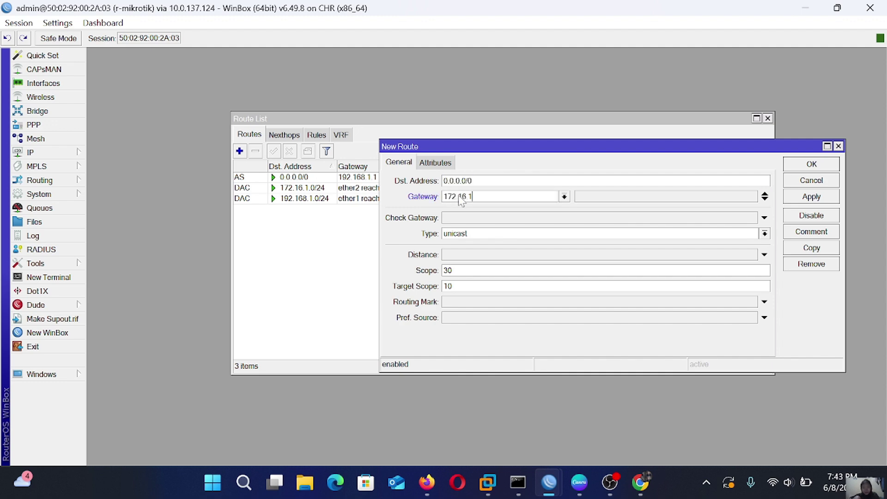
left_click(803, 197)
left_click(812, 165)
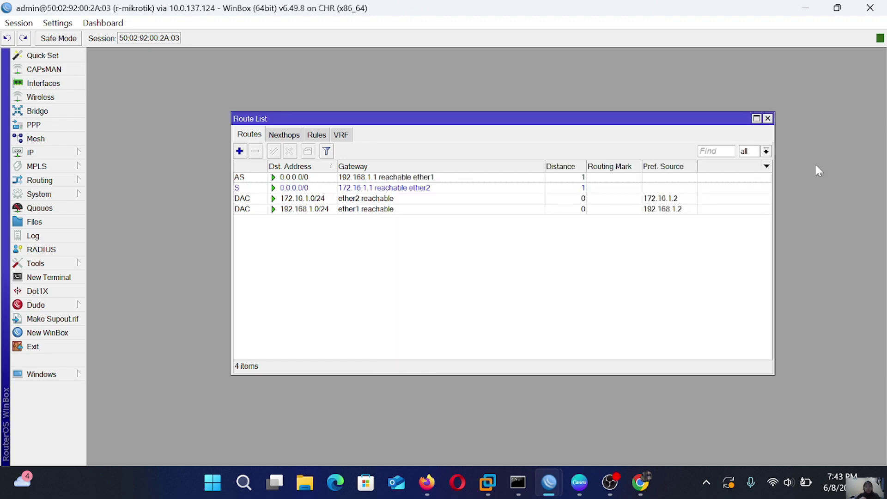
Open a new terminal on r-mikrotik, leave the new password blank, and begin a ping to an address starting with 8
left_click(50, 278)
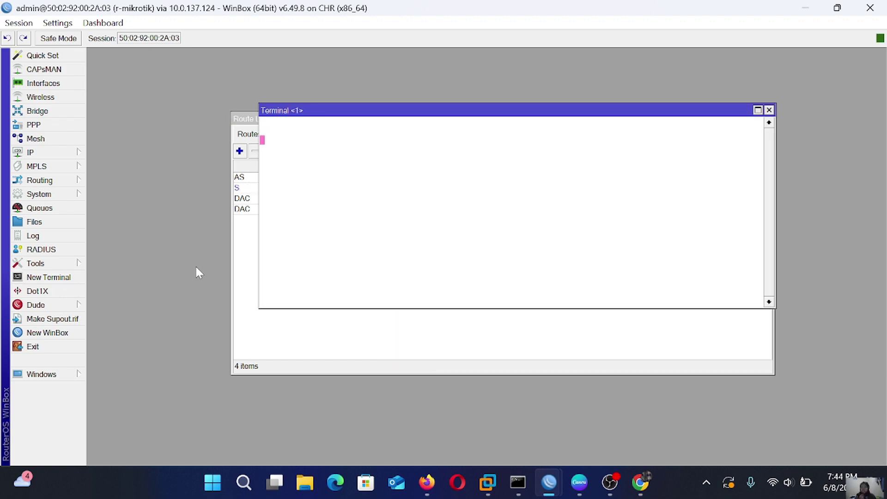
key("Return")
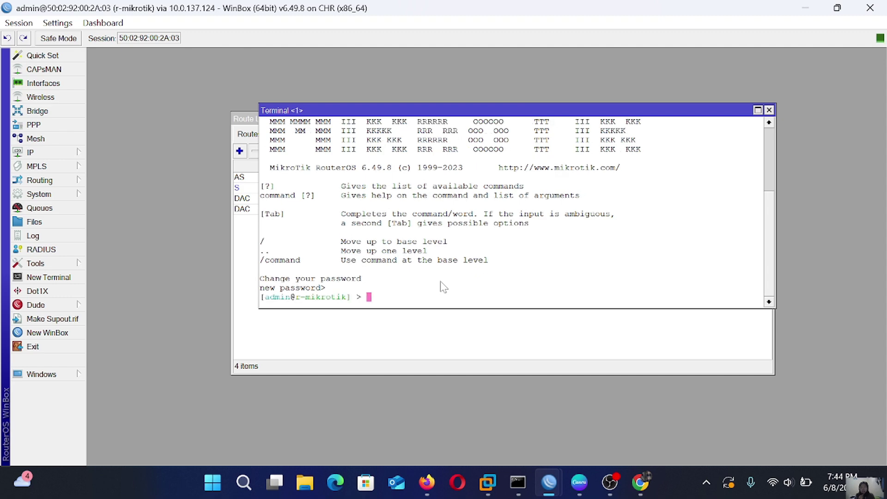
type("ping 8")
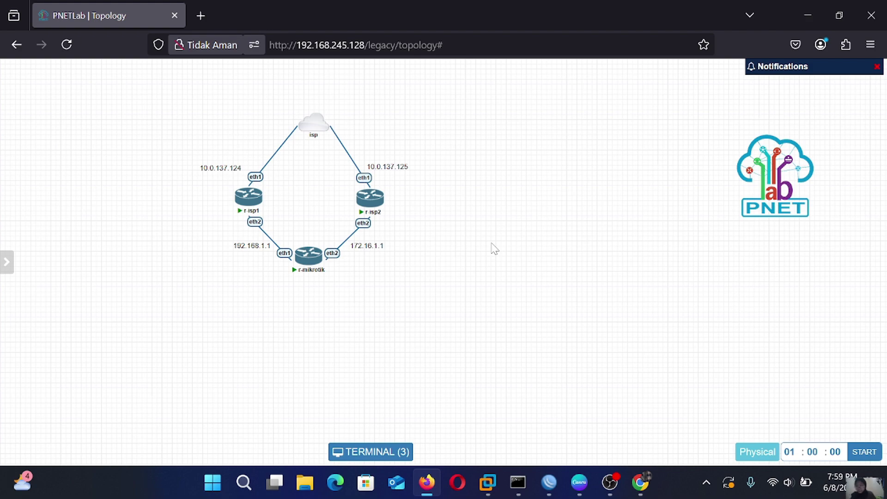
Add two Virtual PC (VPCS) nodes to the PNETLab topology and place them below r-mikrotik, one on each side
right_click(539, 262)
left_click(559, 291)
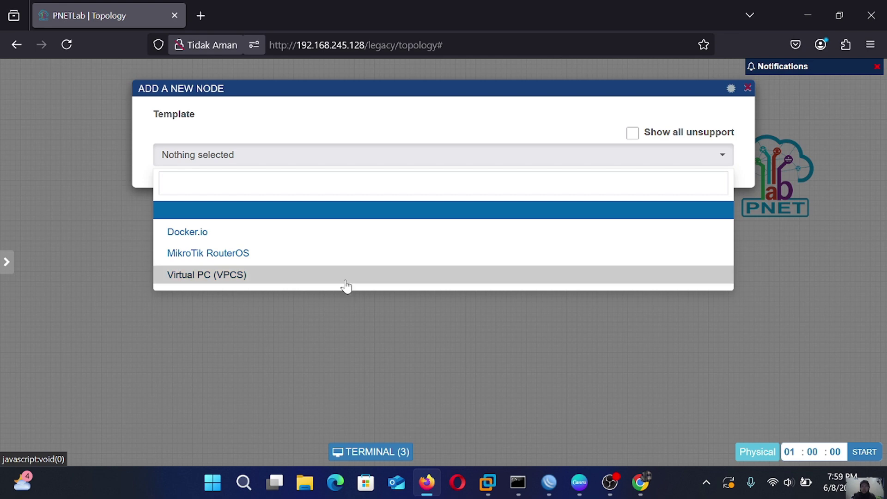
left_click(346, 283)
left_click(322, 203)
scroll(448, 309, "down", 8)
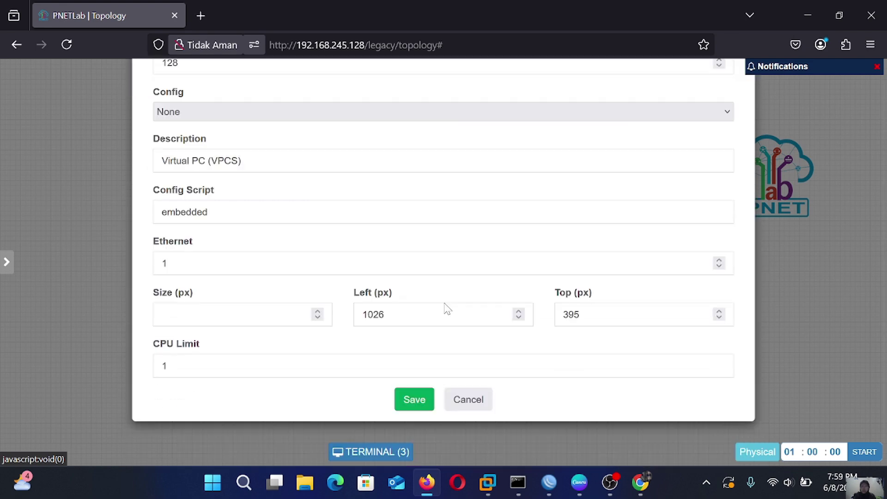
left_click(416, 422)
left_click_drag(533, 276, 252, 325)
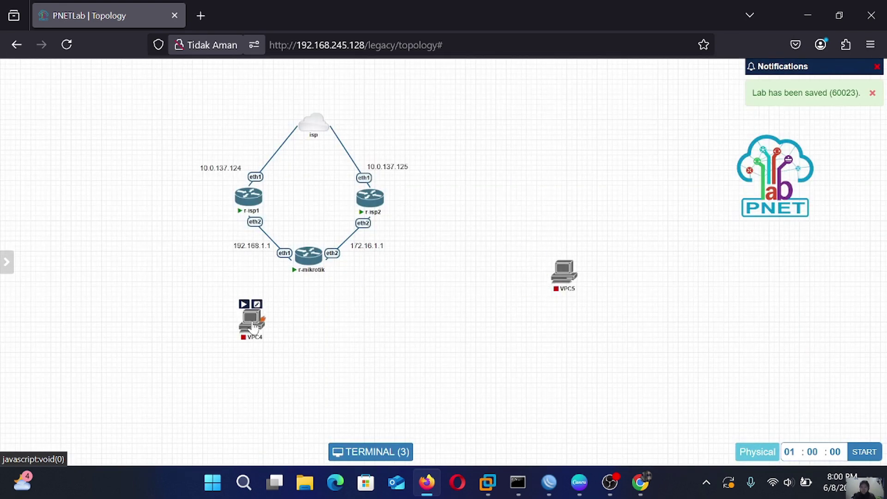
left_click_drag(564, 273, 376, 329)
Rename the VPC4 node as VPC1
left_click(257, 305)
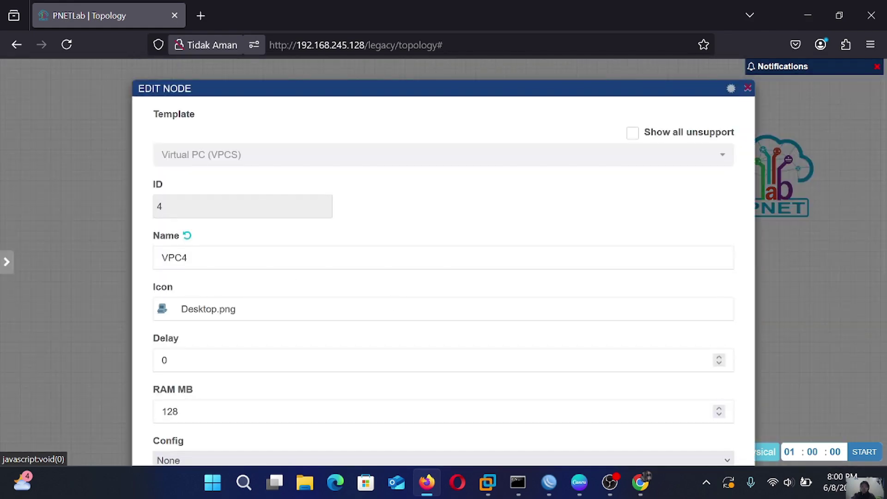
left_click(296, 257)
key("BackSpace")
type("1")
scroll(393, 277, "down", 7)
left_click(418, 423)
Rename the VPC5 node as VPC2
left_click(380, 312)
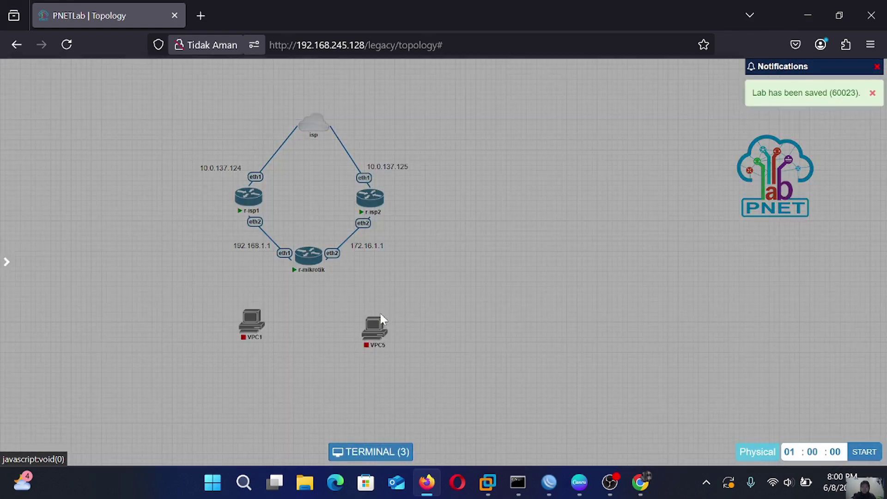
left_click(343, 257)
key("BackSpace")
type("2")
scroll(351, 263, "down", 7)
left_click(416, 423)
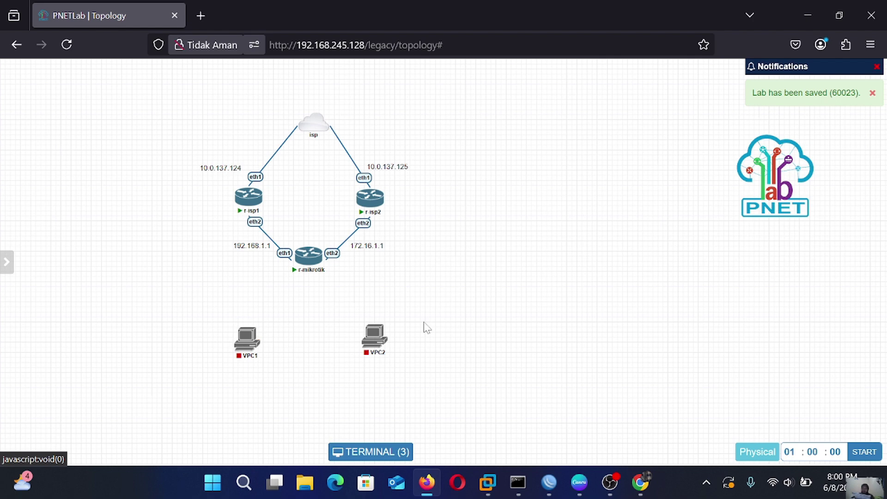
Connect eth0 of VPC1 to eth3 of r-mikrotik
mouse_move(255, 337)
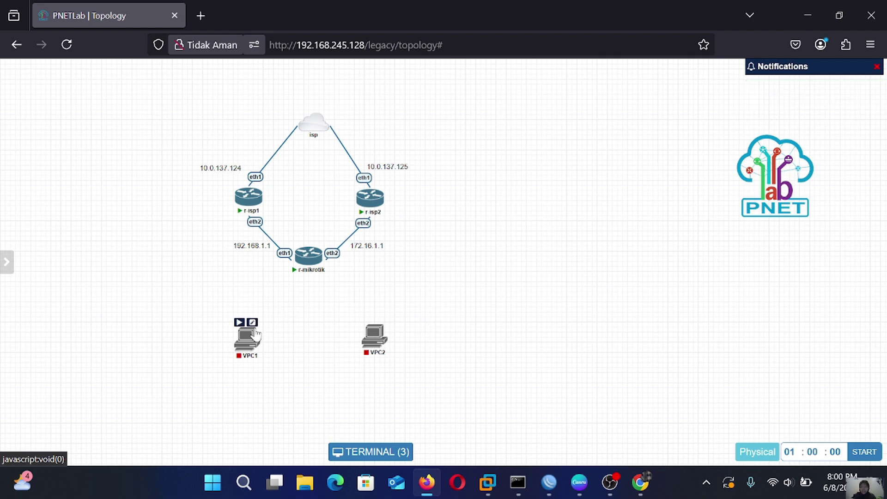
left_click_drag(258, 337, 308, 255)
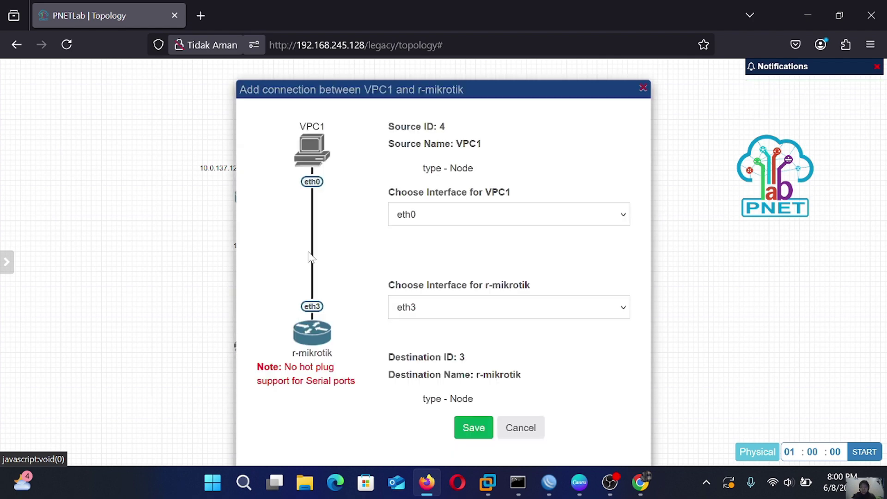
left_click(471, 436)
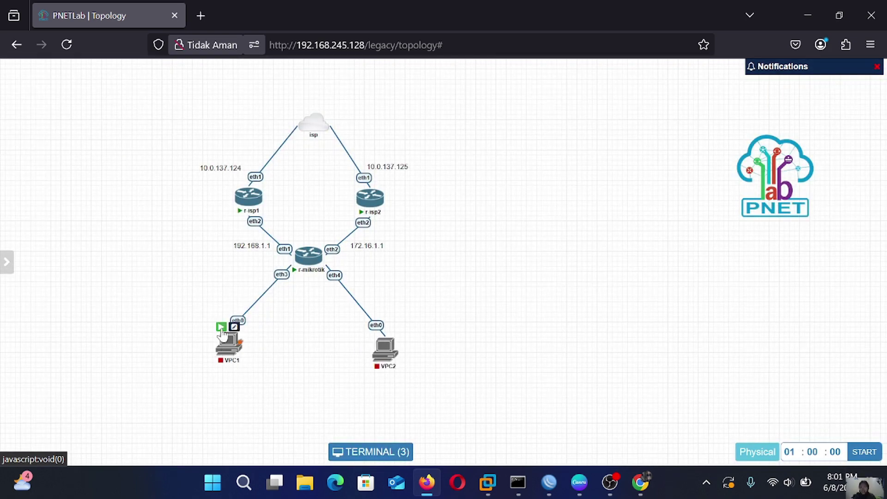
Start the VPC1 and VPC2 nodes
left_click(222, 329)
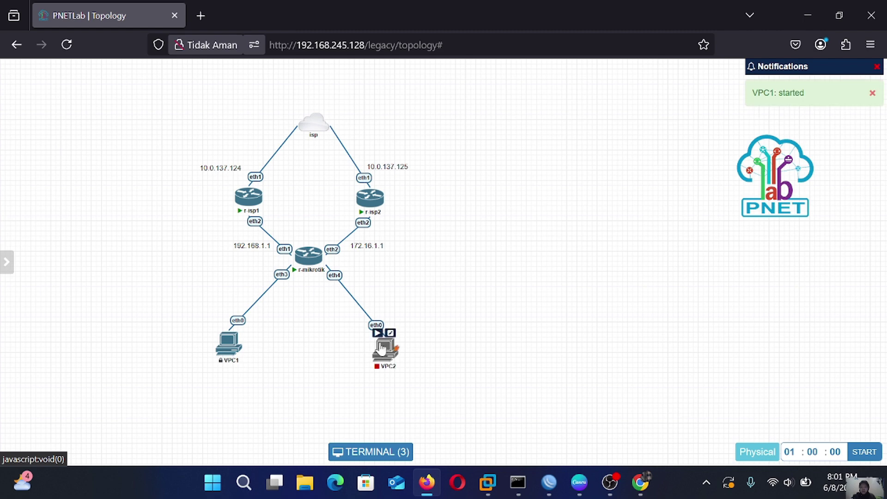
left_click(377, 333)
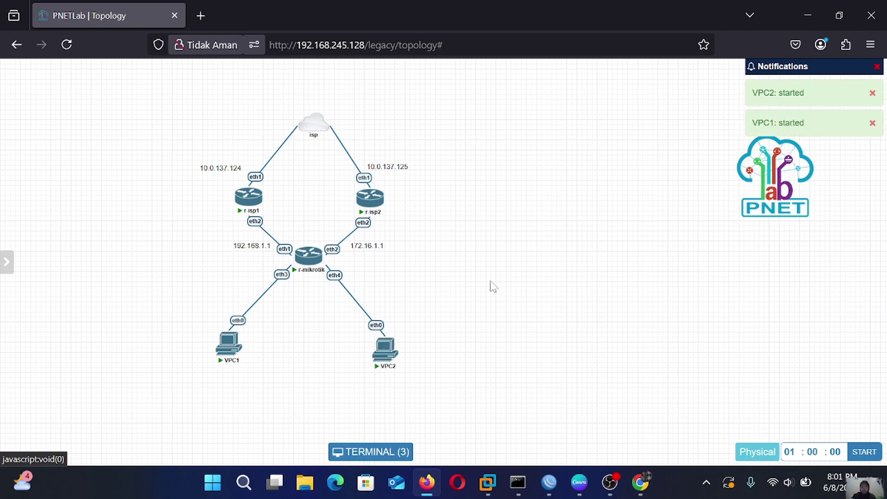
Switch to WinBox's r-mikrotik session and try to create a bridge named "bridge-" plus the owner's first name
mouse_move(552, 485)
left_click(467, 418)
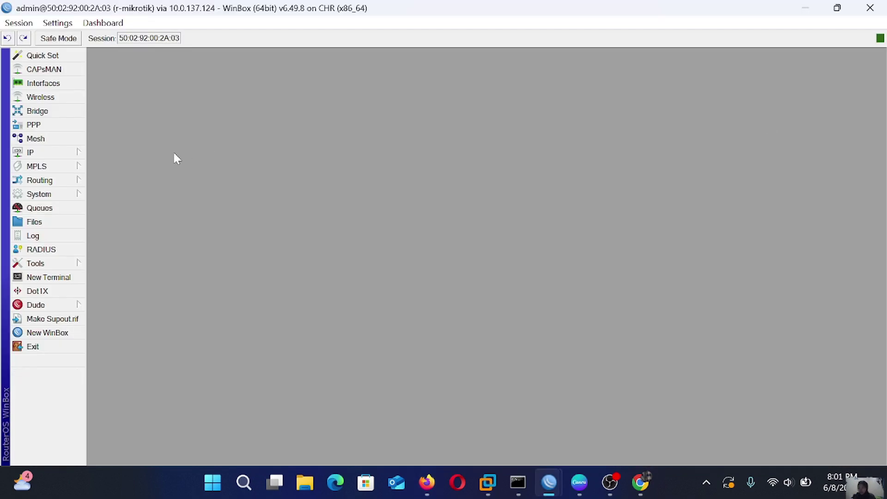
left_click(51, 152)
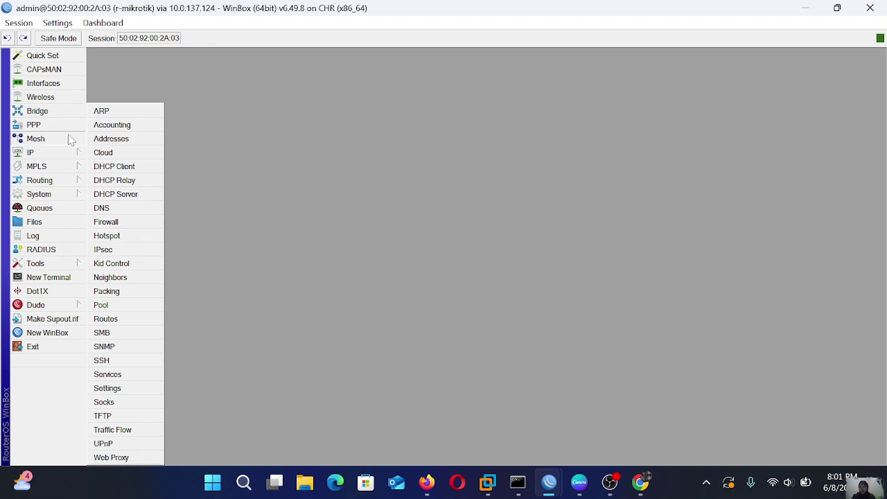
left_click(55, 116)
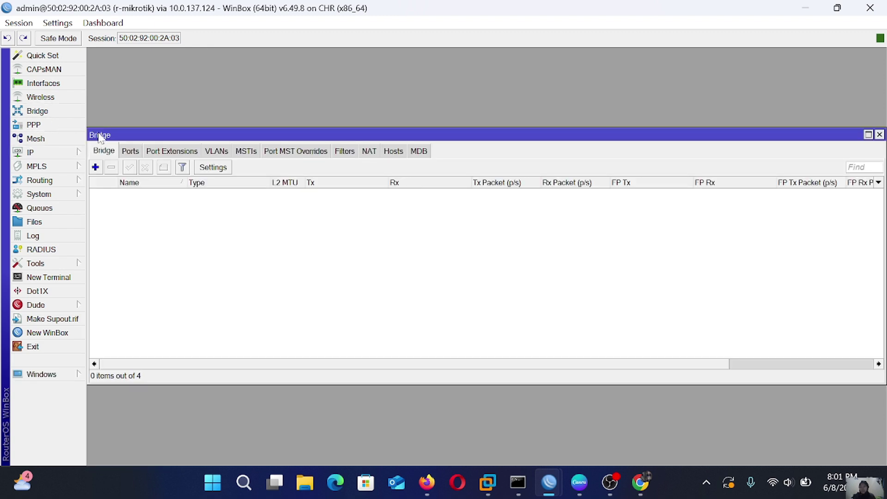
left_click(95, 167)
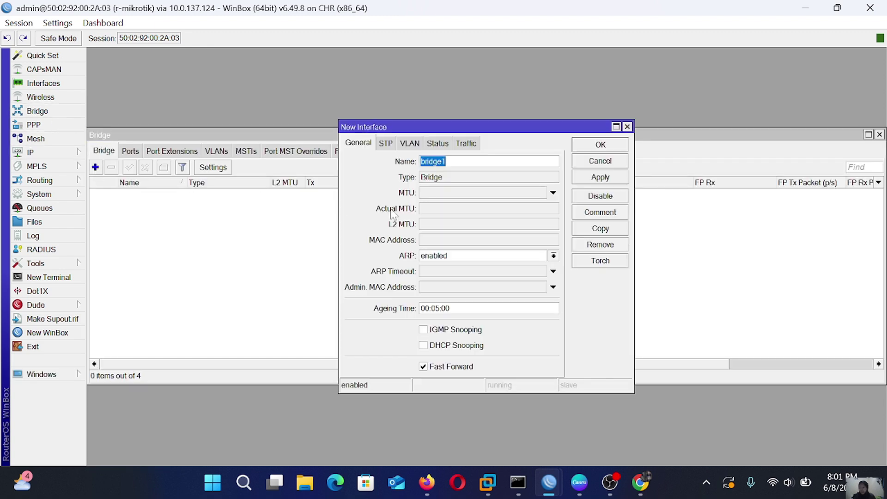
left_click(444, 161)
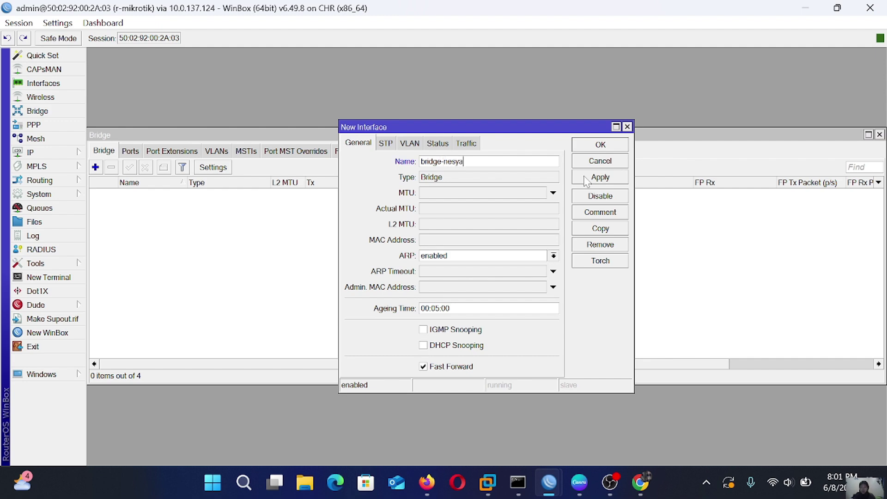
left_click(601, 178)
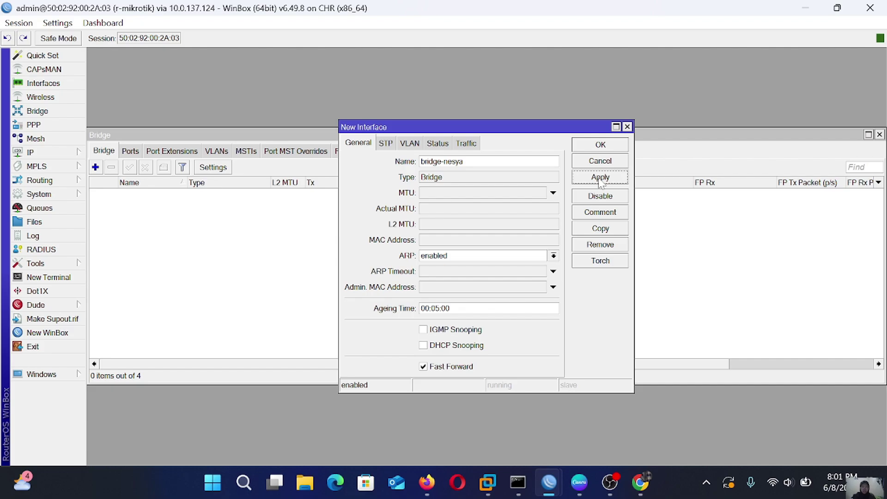
left_click(612, 145)
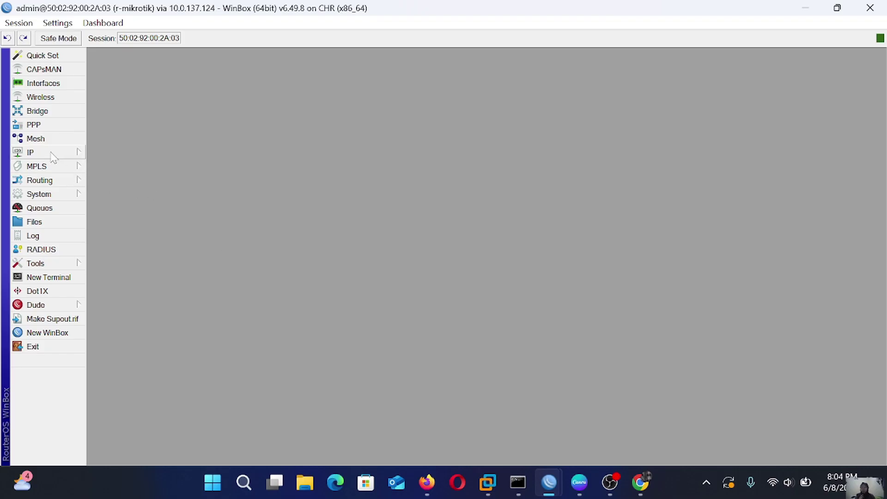
Create a new bridge interface on r-mikrotik, naming it "bridge-" followed by the owner's first name
left_click(55, 111)
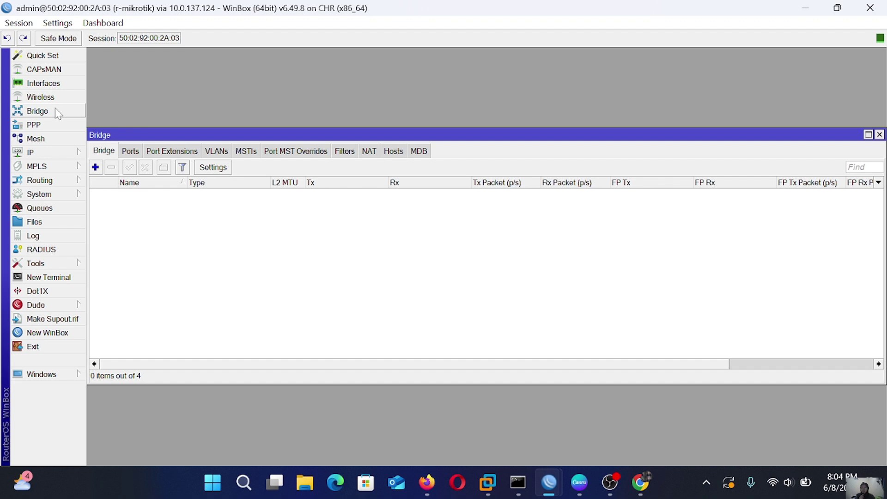
left_click(95, 167)
left_click(445, 162)
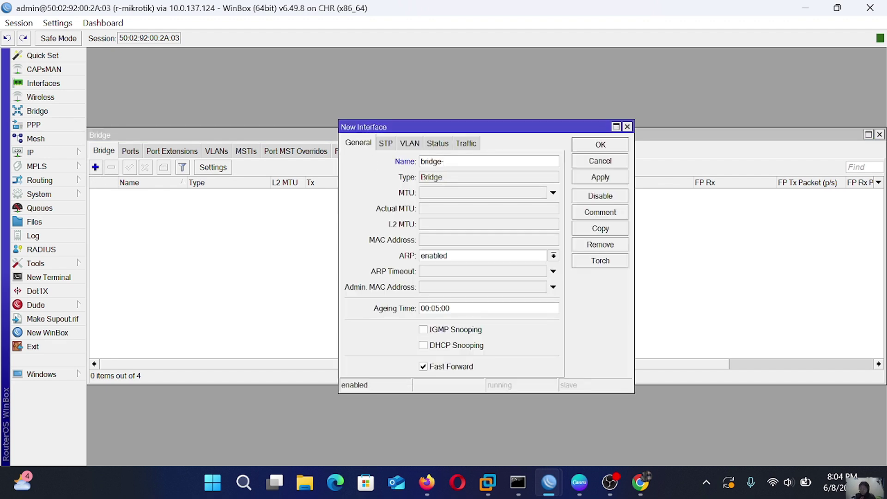
type("-nesya")
left_click(599, 177)
left_click(603, 145)
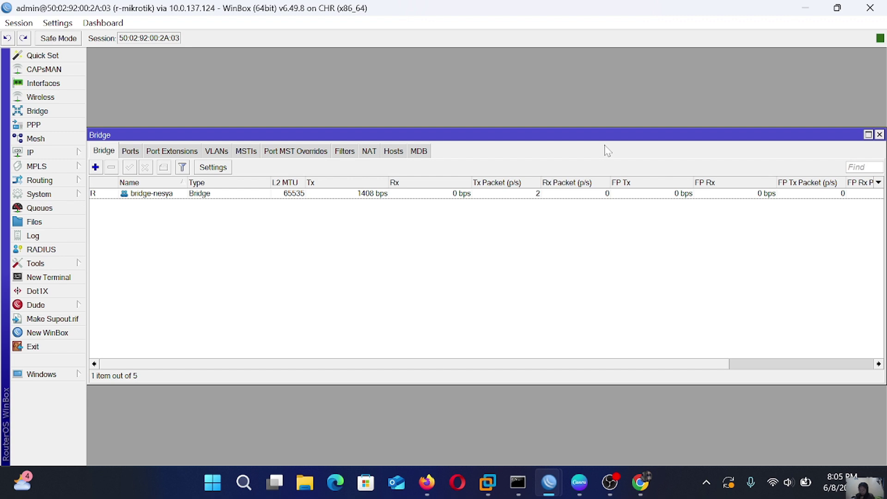
Add ether3 as a port of the LAN bridge on r-mikrotik
left_click(130, 153)
left_click(95, 167)
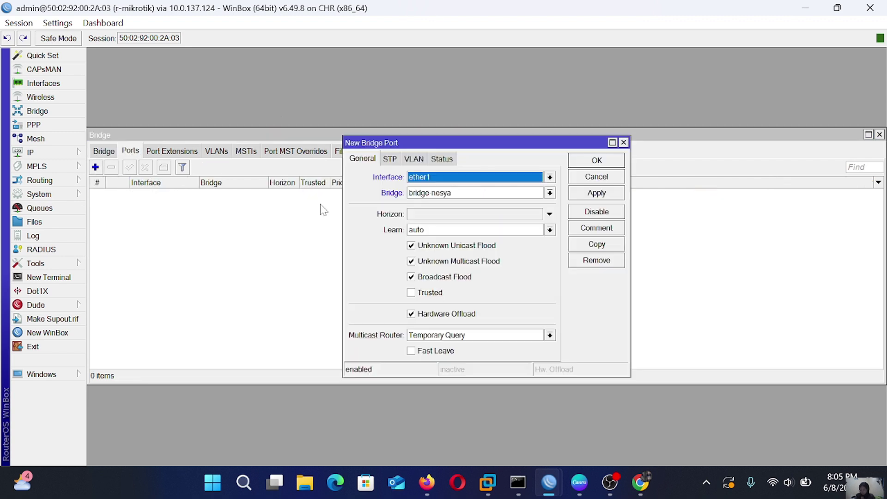
left_click(551, 177)
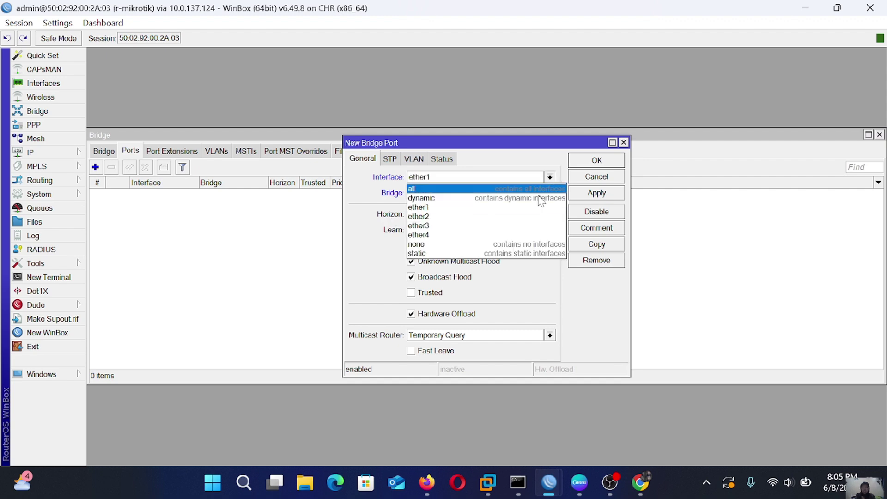
left_click(515, 225)
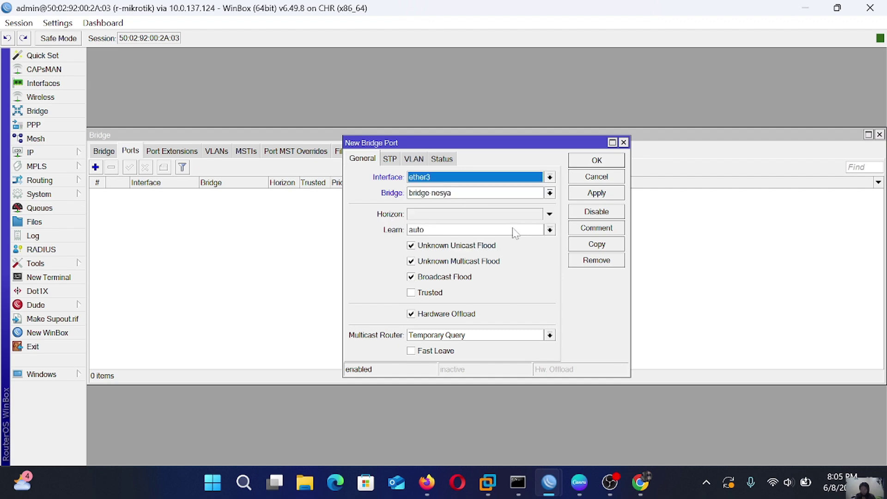
left_click(608, 198)
left_click(605, 161)
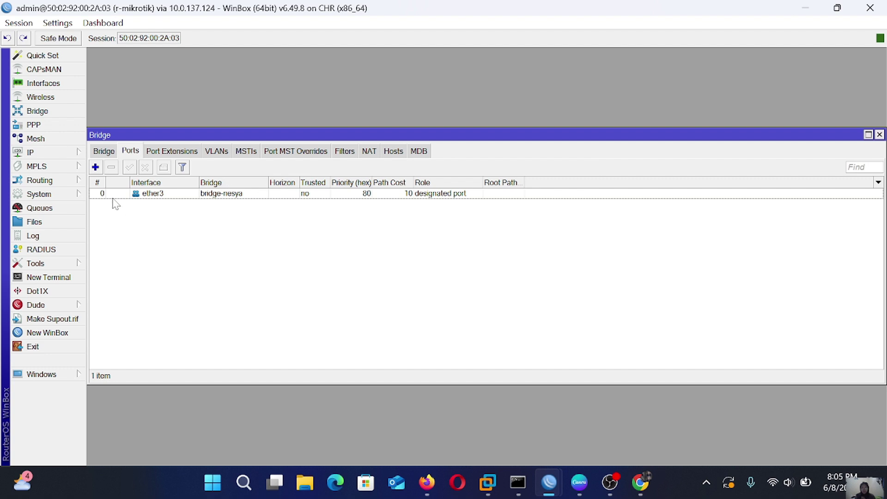
Add ether4 as a second port of the LAN bridge
left_click(95, 167)
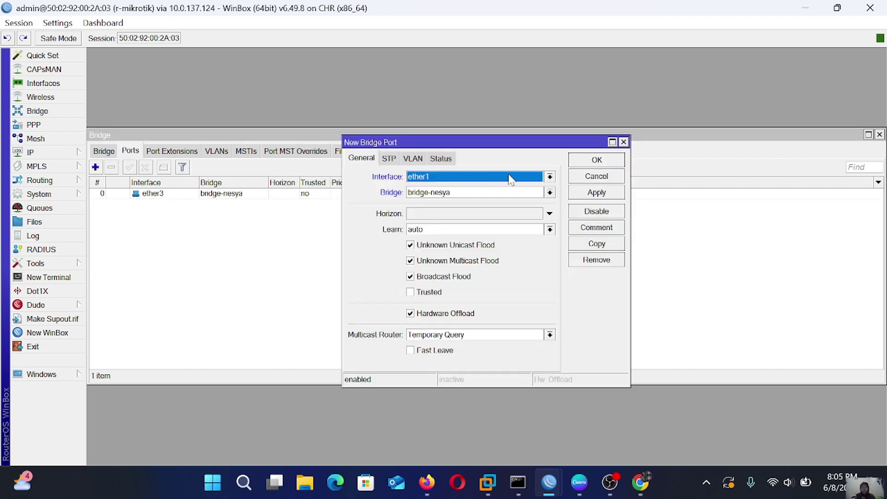
left_click(549, 177)
left_click(496, 234)
left_click(597, 193)
left_click(608, 159)
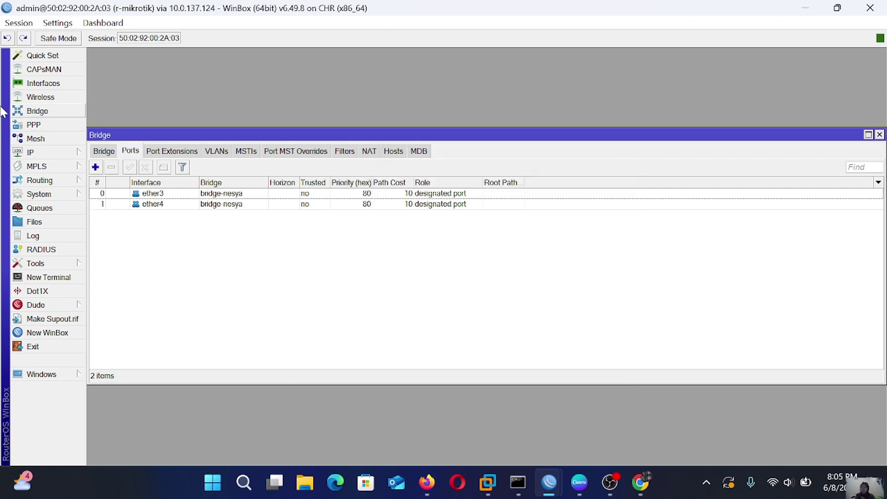
Assign the IP address 10.10.10.1/24 to the LAN bridge interface
left_click(45, 152)
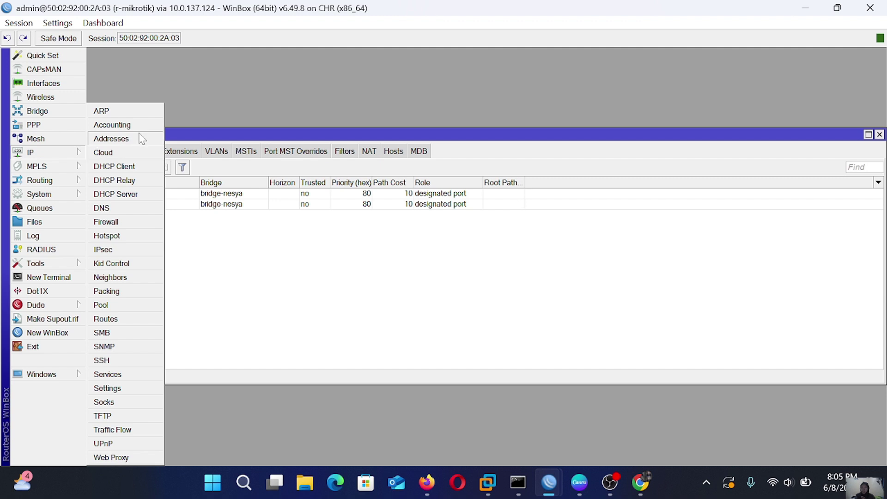
left_click(111, 138)
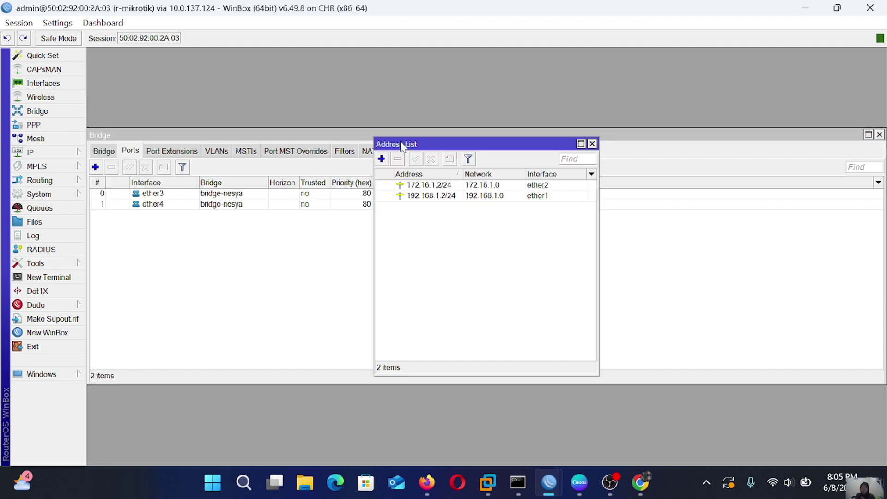
left_click(381, 160)
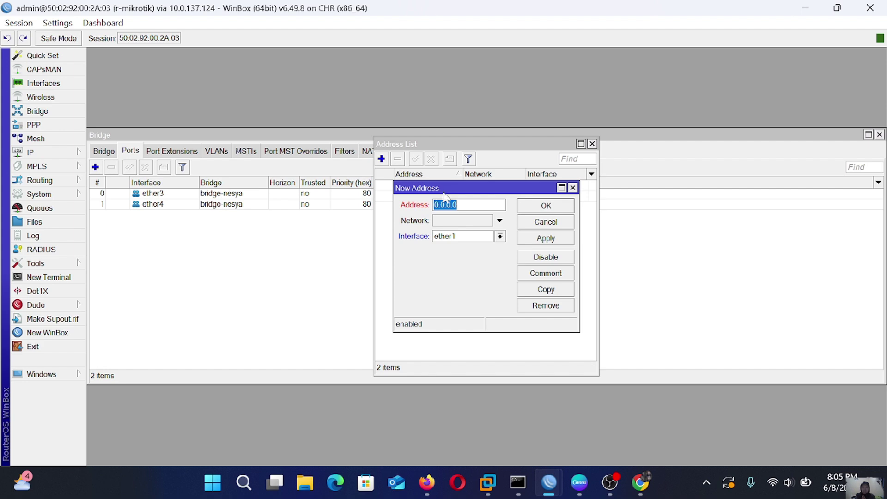
type("1")
type("1/24")
left_click(499, 236)
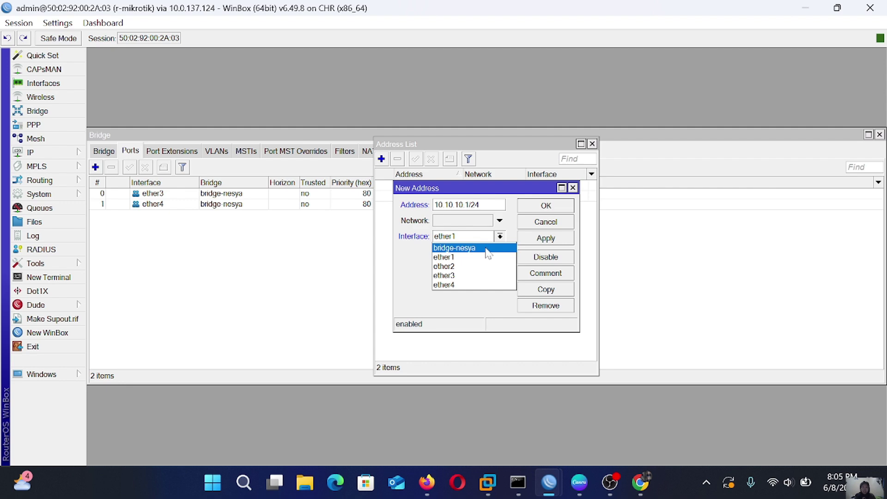
left_click(487, 253)
left_click(559, 238)
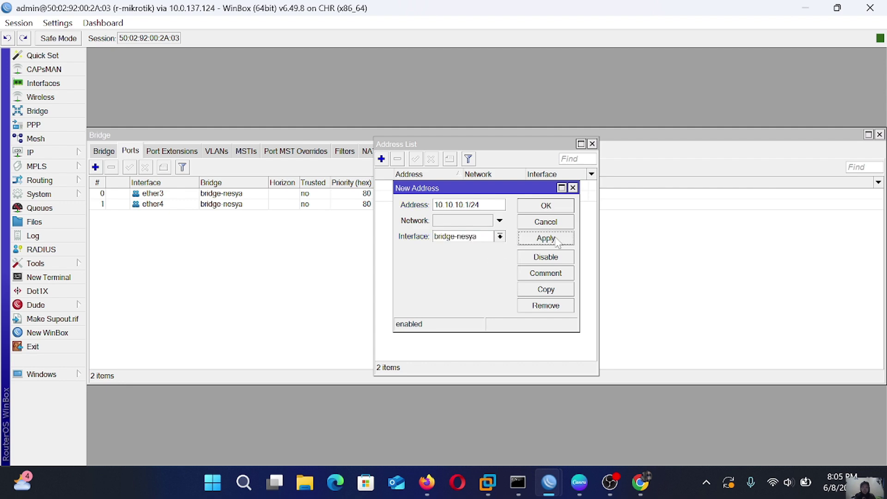
left_click(571, 208)
Set up a DHCP server on the LAN bridge with the DHCP Setup wizard, keeping the suggested settings and the 00:10:00 lease time
left_click(52, 157)
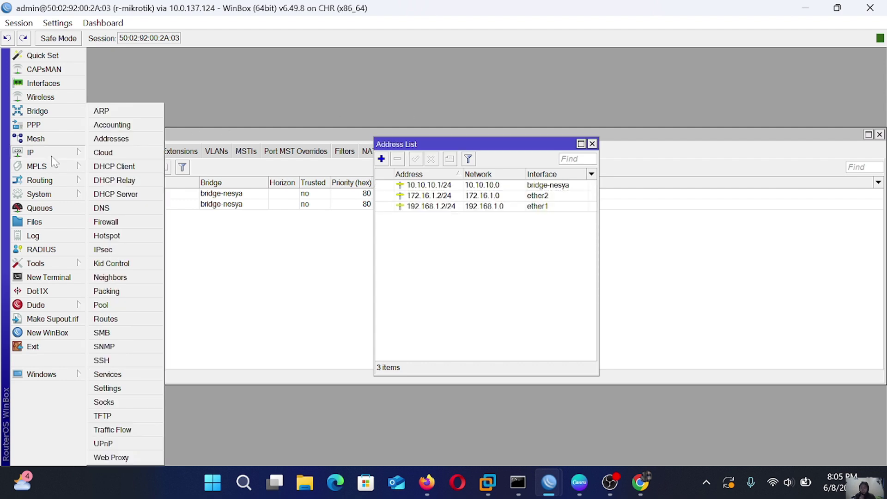
left_click(58, 152)
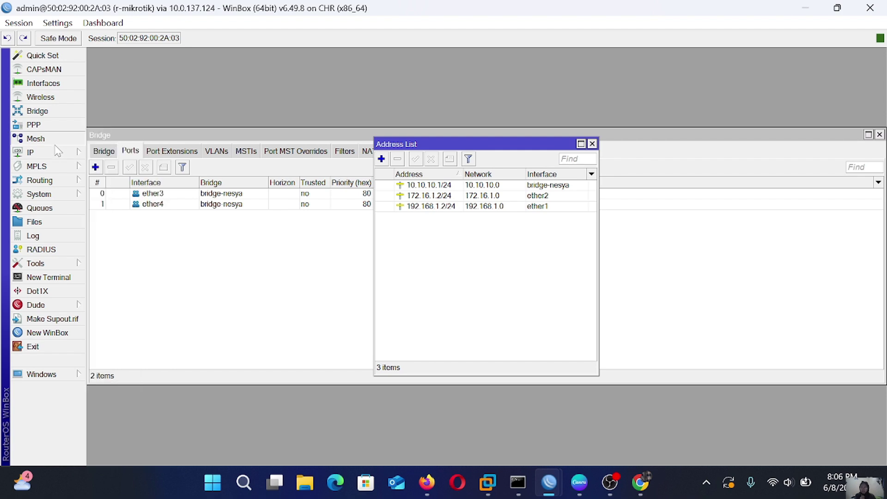
left_click(54, 141)
left_click(55, 152)
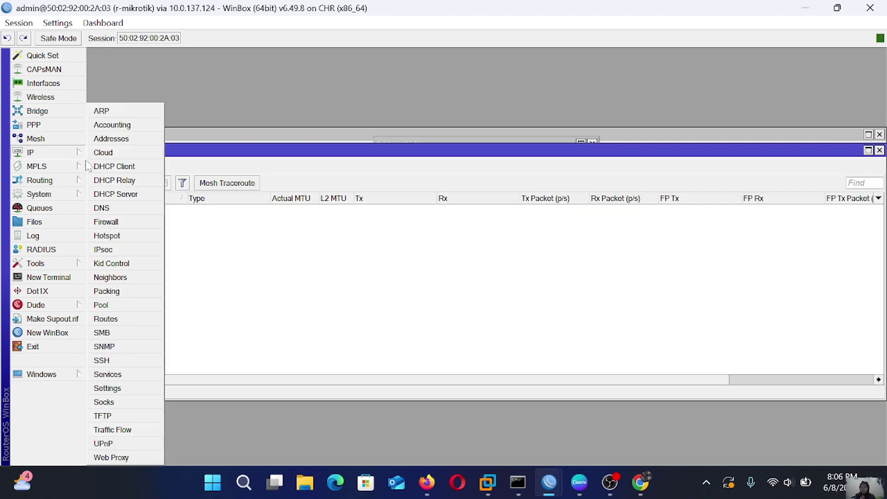
left_click(125, 193)
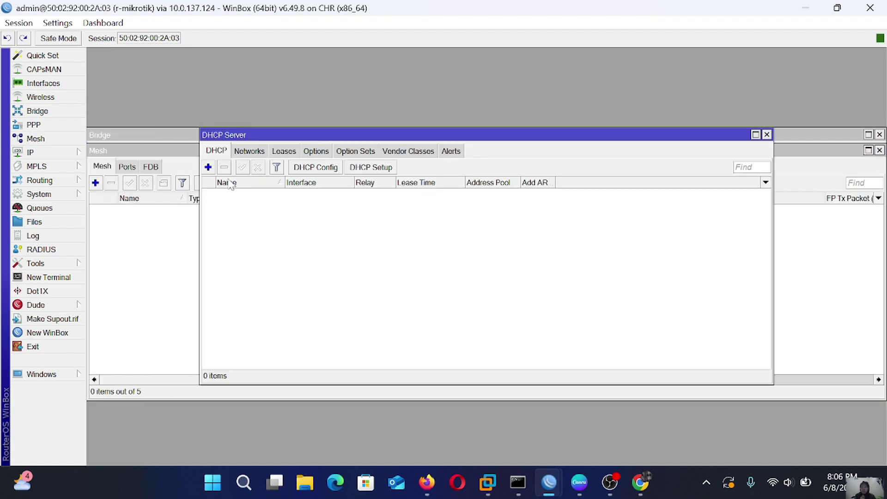
left_click(373, 169)
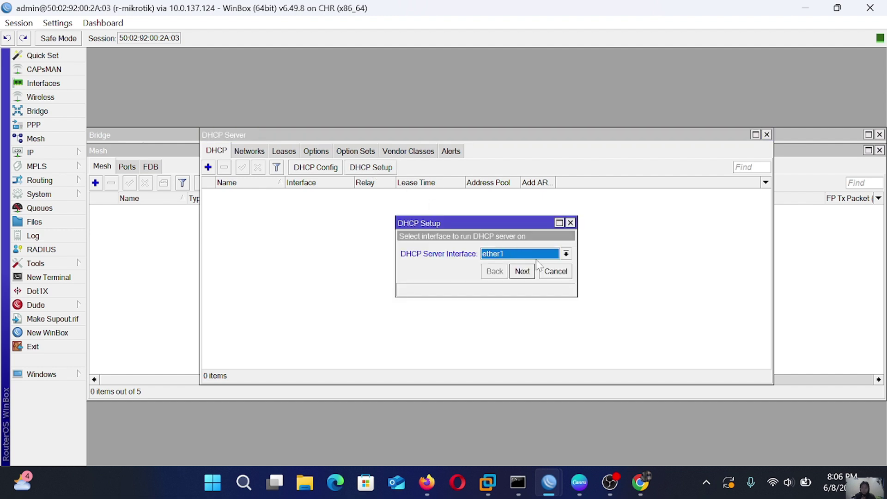
left_click(568, 255)
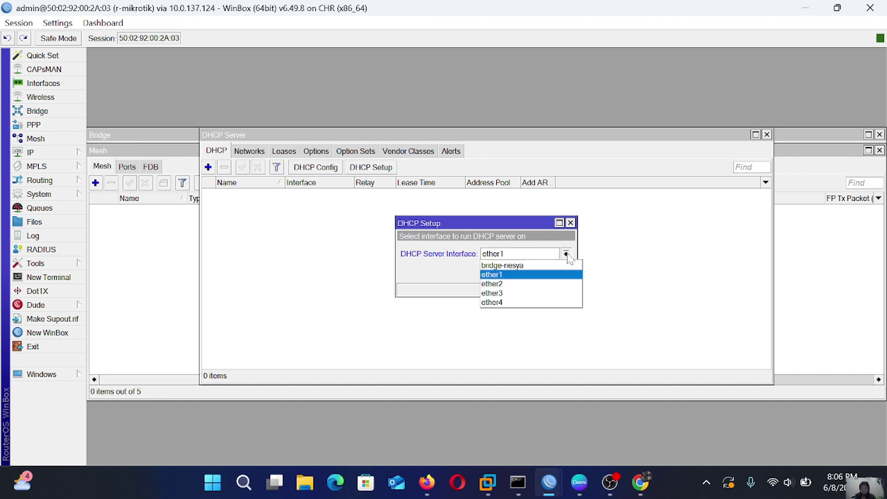
left_click(559, 265)
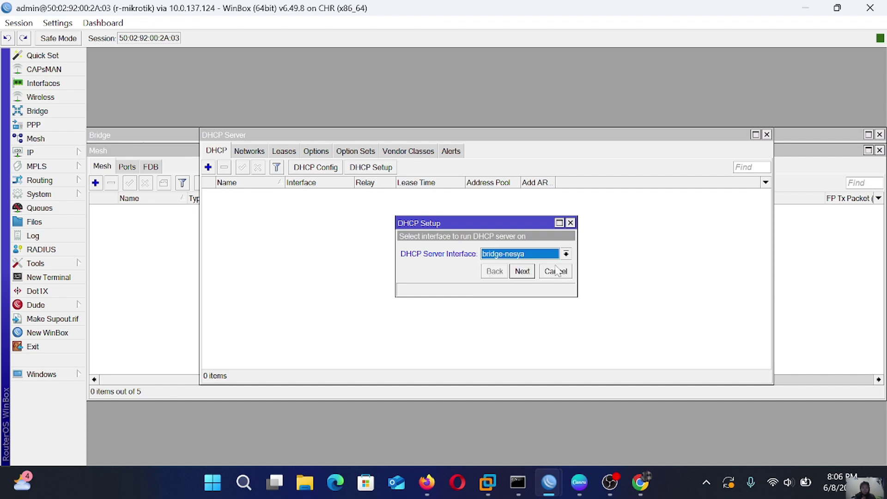
left_click(522, 272)
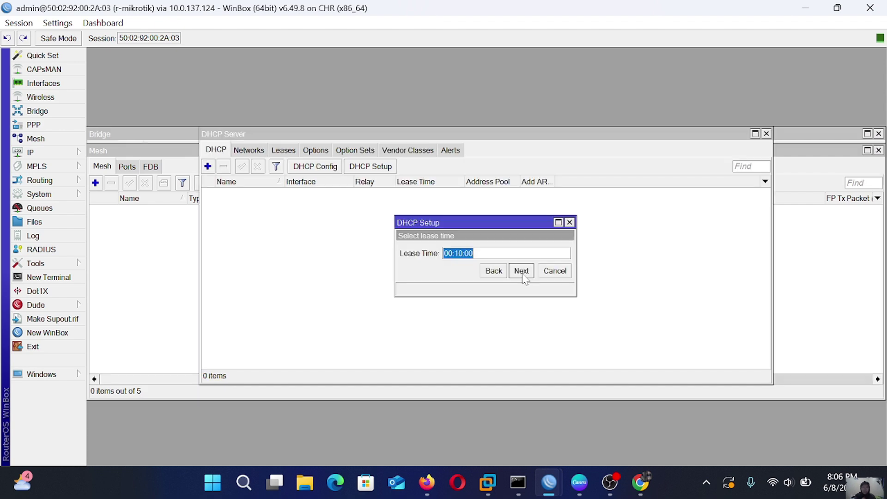
left_click(523, 273)
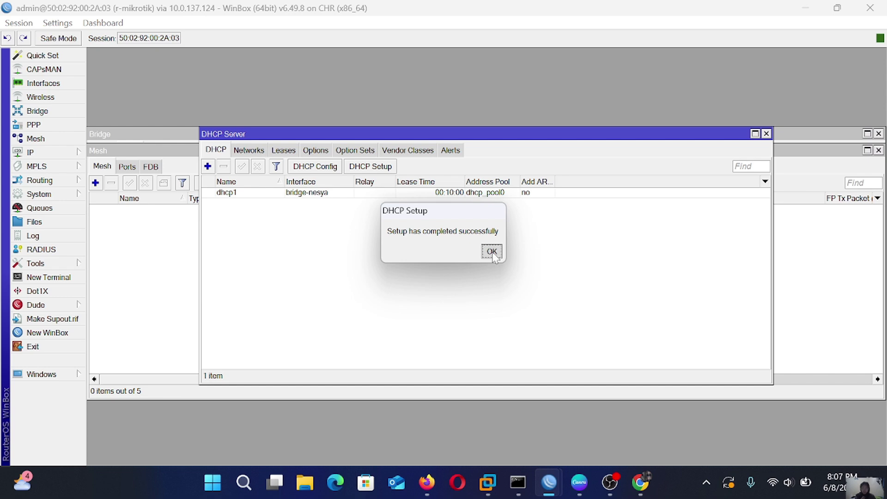
left_click(492, 252)
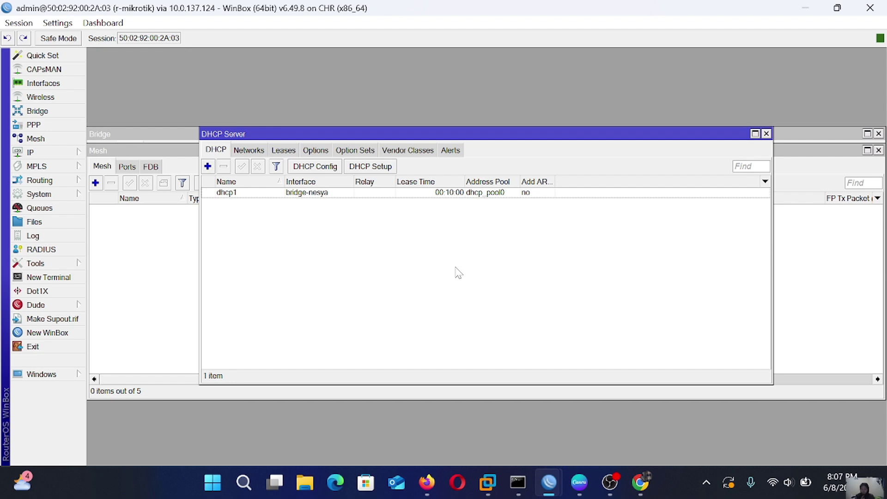
Switch to PNETLab in Firefox and request an address on VPC1 with the command "ip dhcp"
left_click(438, 483)
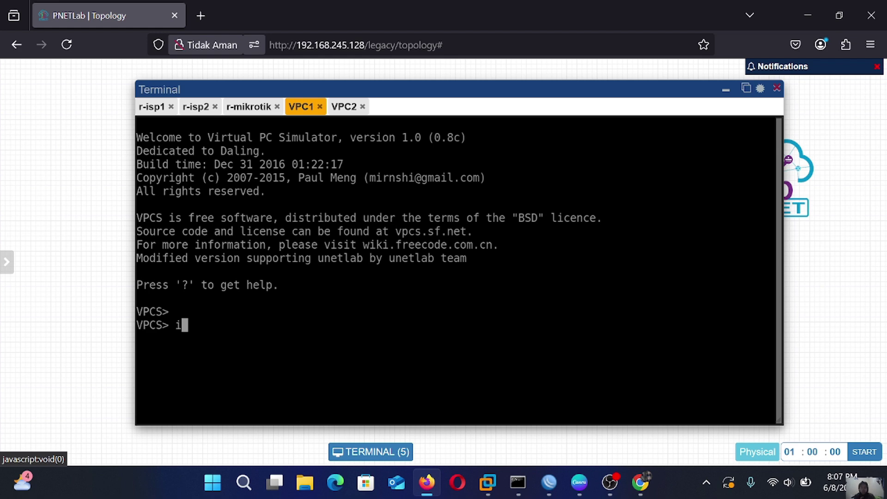
type("ip dj")
key("BackSpace")
type("hcp")
key("Return")
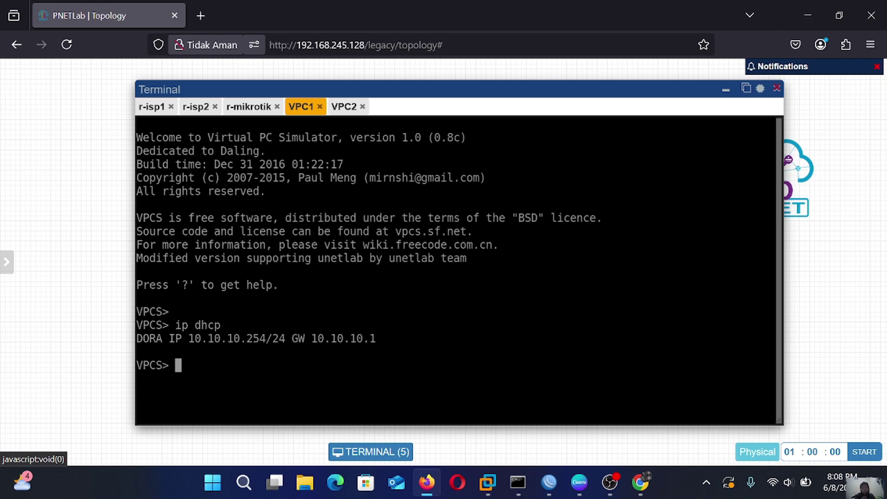
Request an address on VPC2 with the command "ip dhcp"
left_click(344, 106)
type("i")
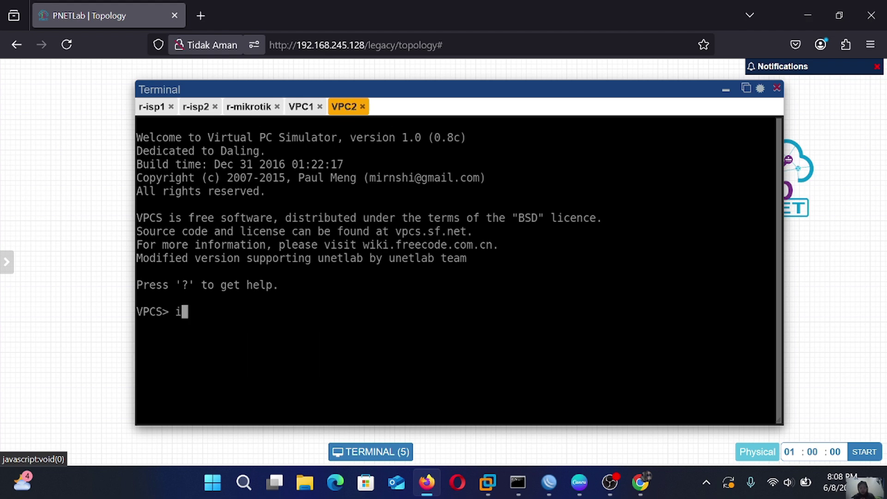
type("p dhcp")
key("Return")
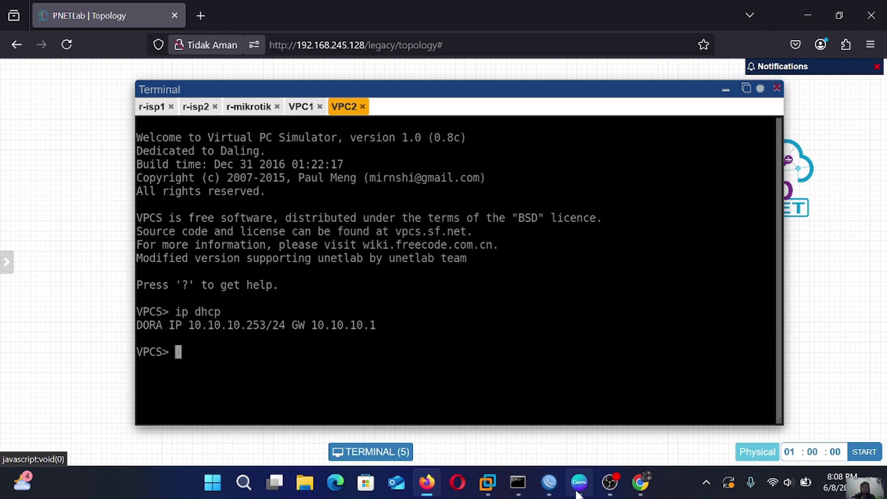
Switch to WinBox's r-mikrotik session and add a srcnat firewall NAT rule with out interface ether1 and action masquerade
mouse_move(550, 490)
left_click(705, 413)
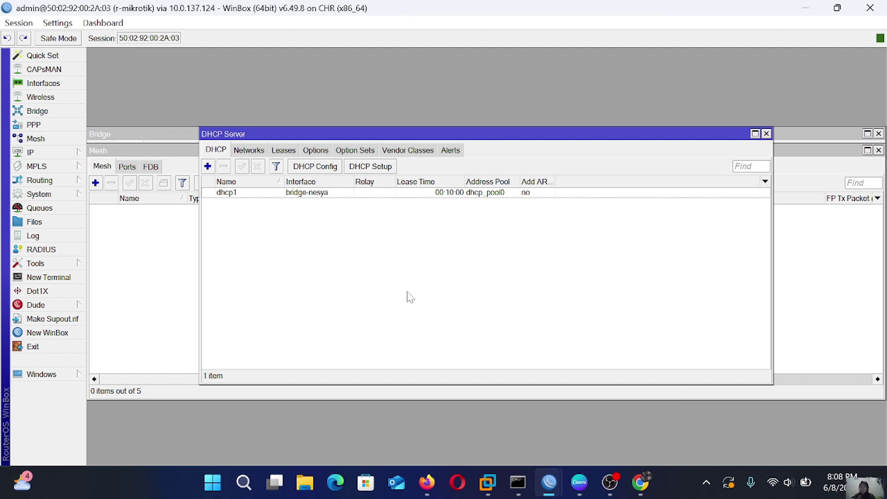
left_click(65, 152)
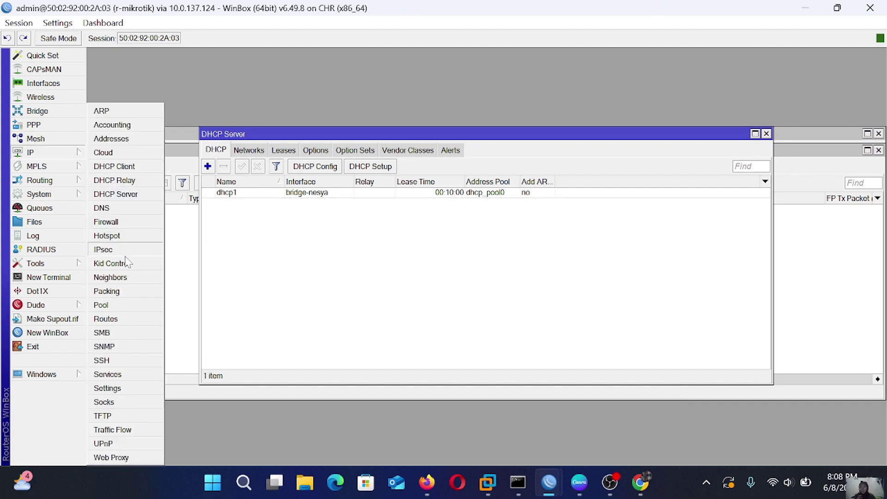
left_click(126, 224)
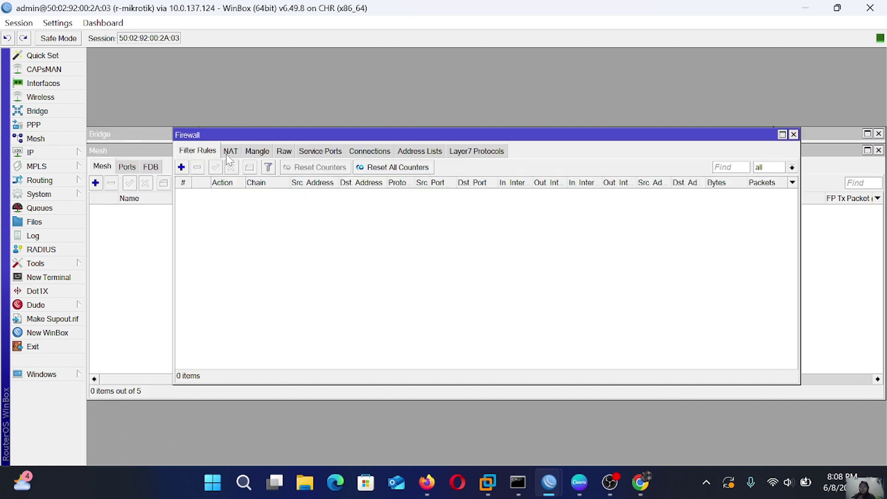
left_click(227, 156)
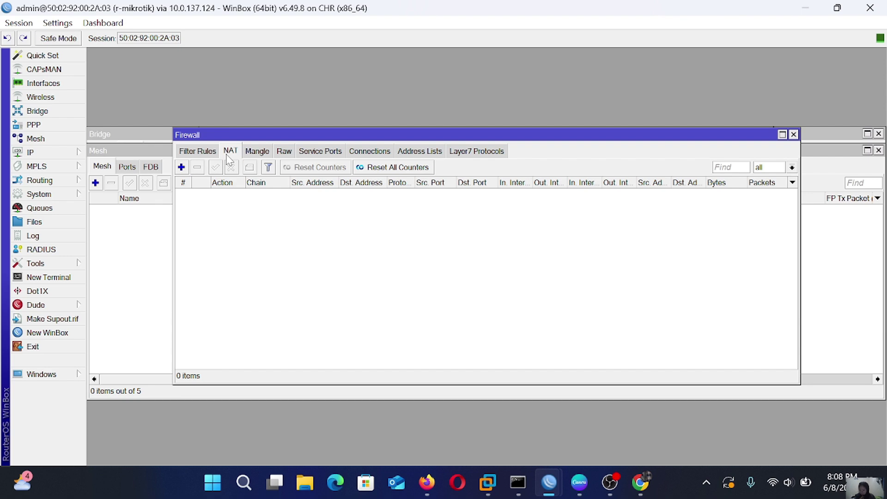
left_click(181, 167)
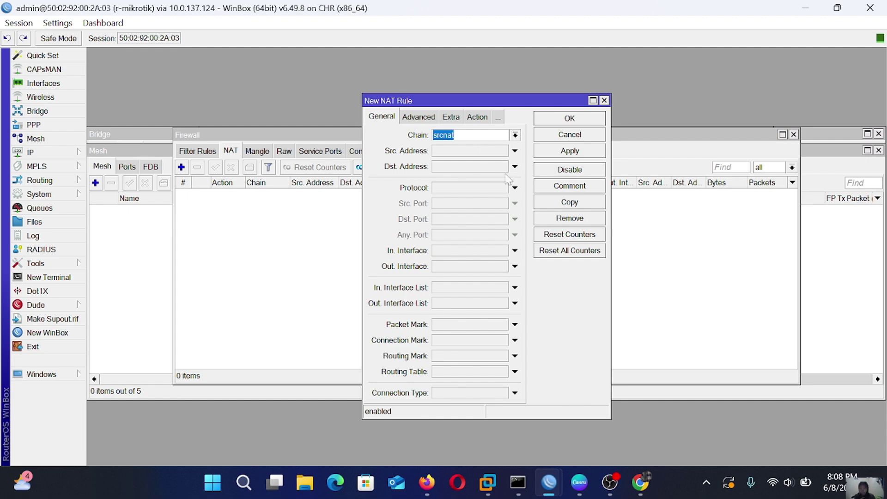
left_click(514, 267)
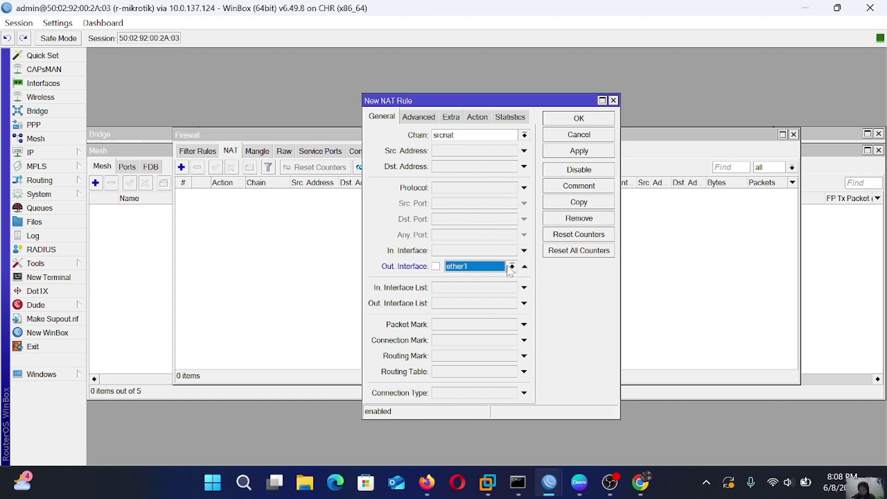
left_click(476, 120)
left_click(524, 135)
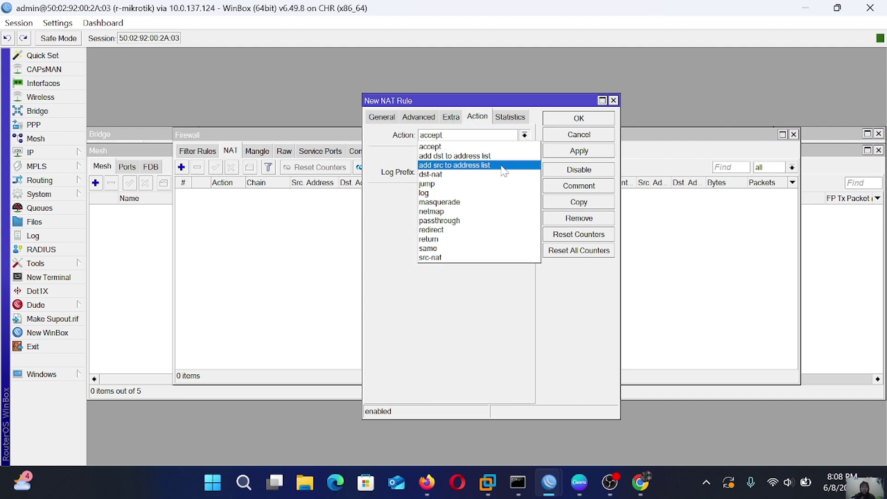
left_click(489, 202)
left_click(568, 157)
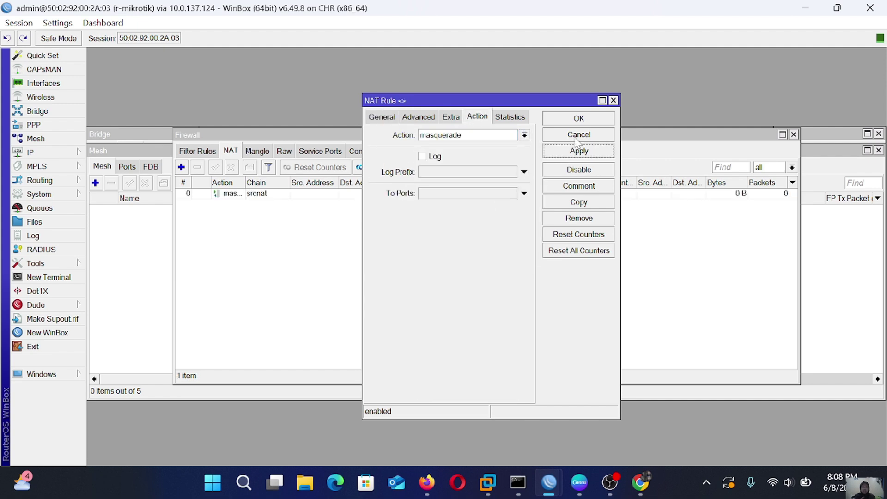
left_click(578, 119)
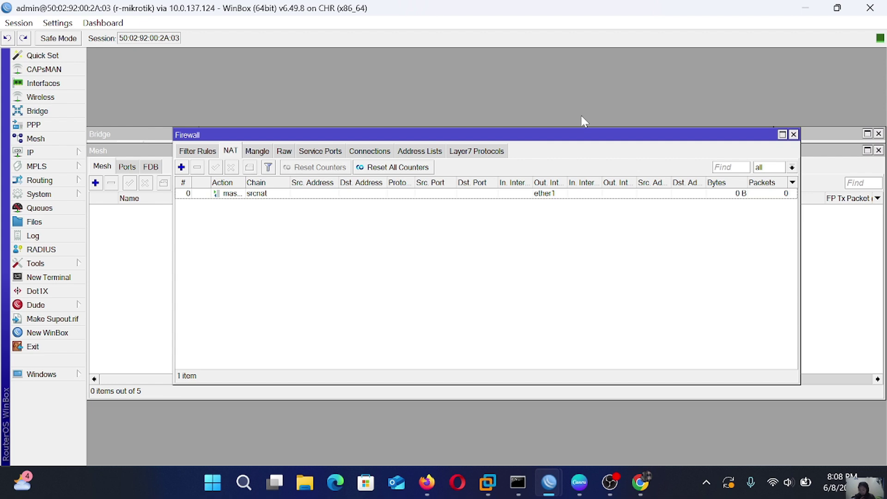
Add a second firewall NAT rule with chain srcnat and out interface ether2
left_click(181, 167)
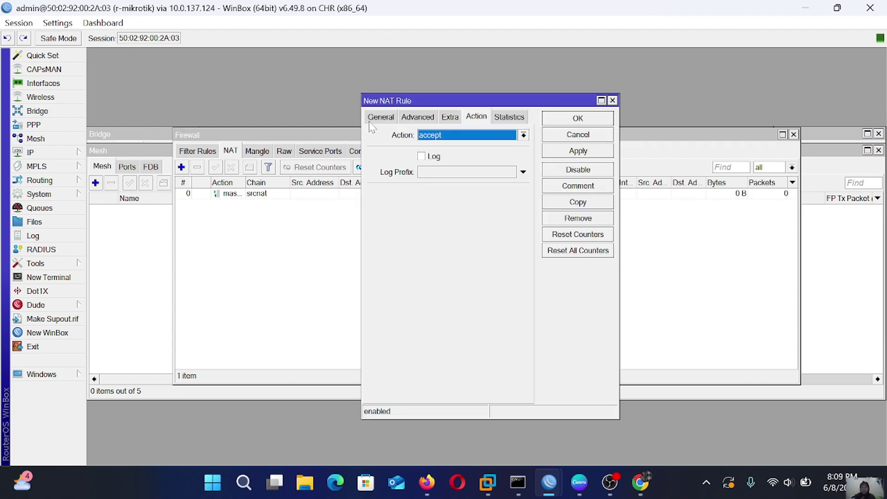
left_click(371, 121)
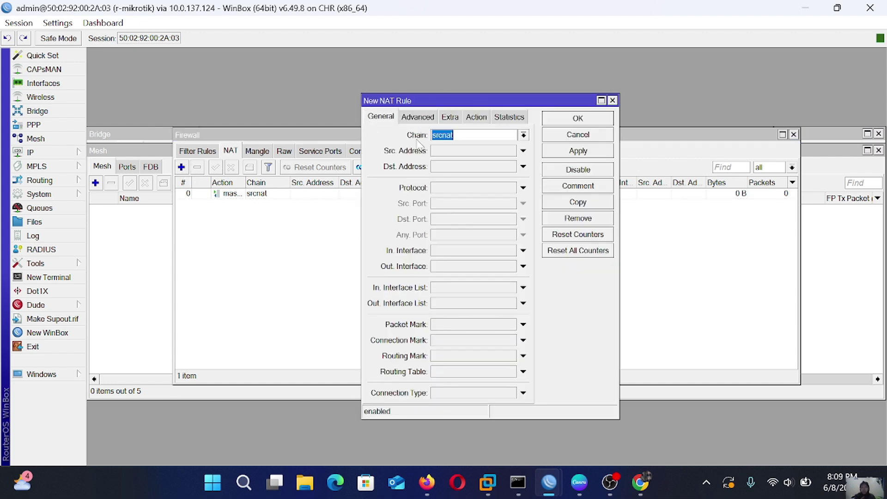
left_click(524, 303)
left_click(524, 303)
left_click(523, 266)
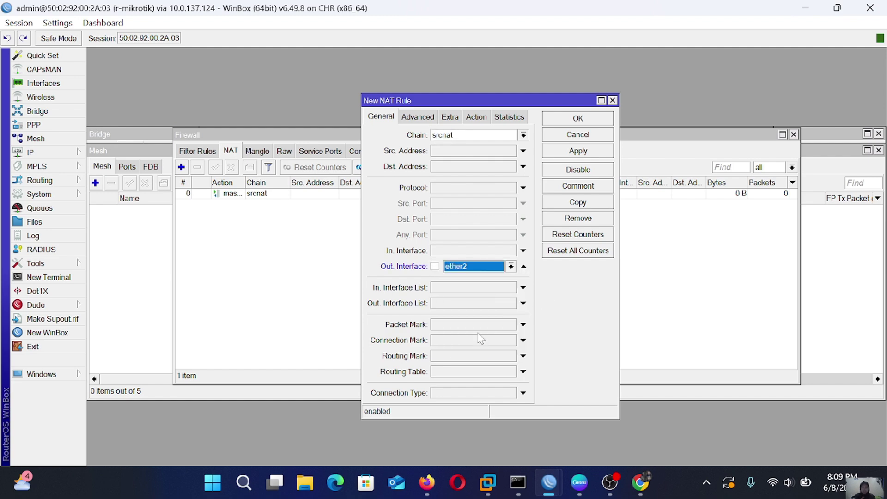
left_click(584, 155)
left_click(586, 121)
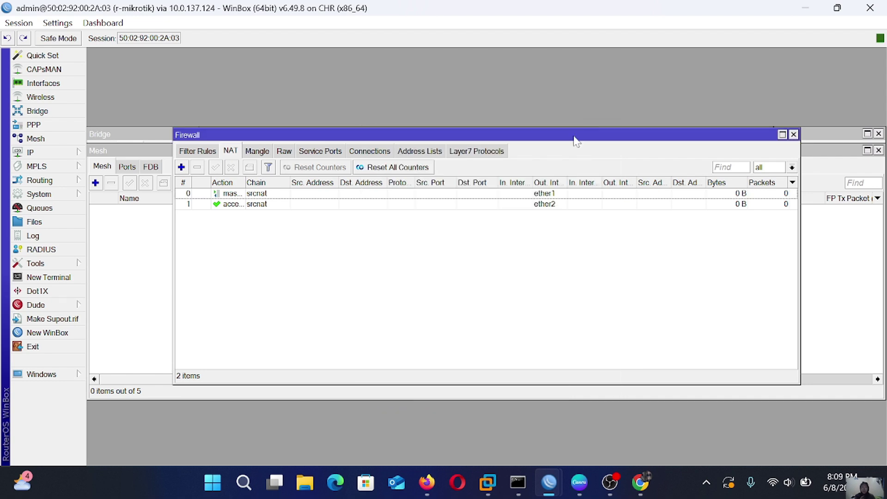
Set the action of the ether2 srcnat rule to masquerade
double_click(554, 204)
left_click(524, 135)
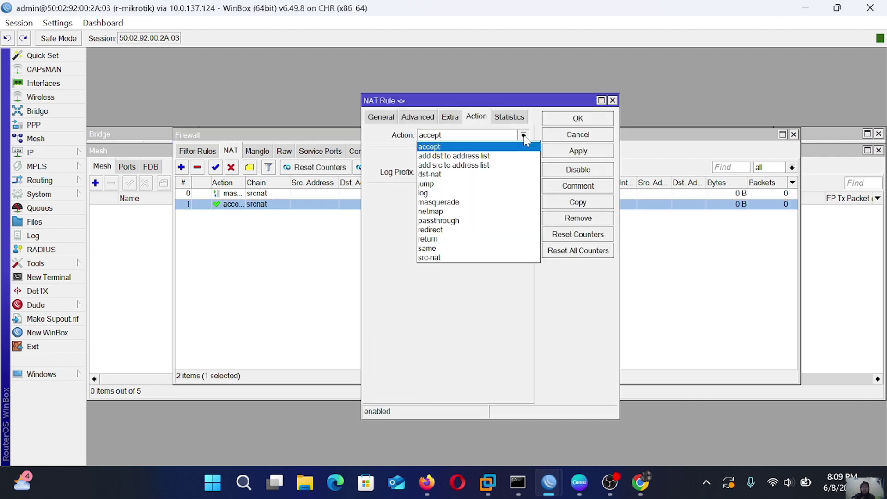
left_click(478, 204)
left_click(596, 152)
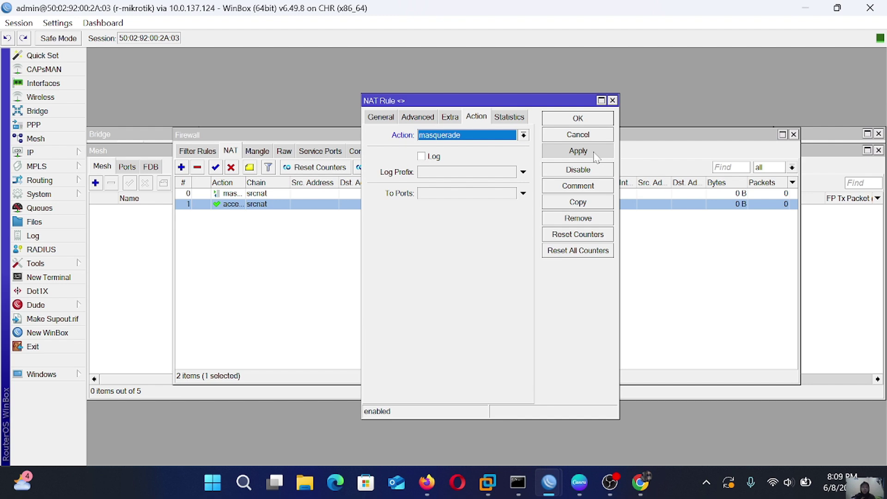
left_click(589, 118)
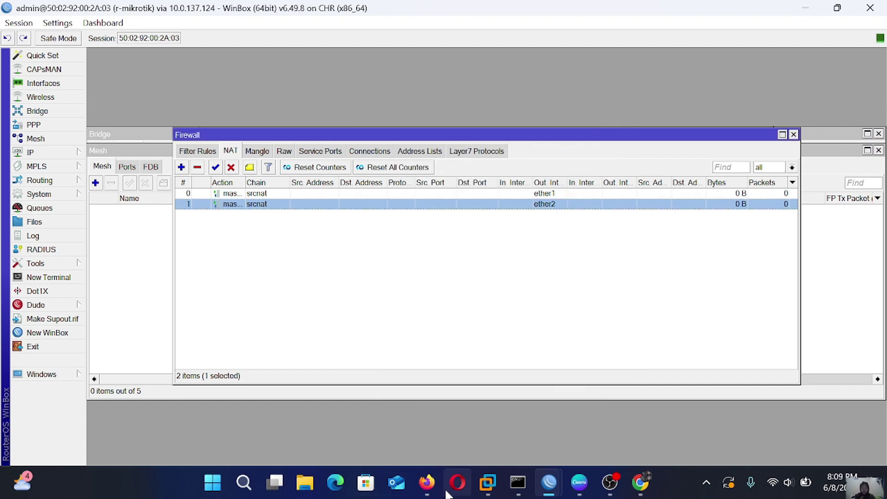
Switch to PNETLab in Firefox, set VPC2's DNS server with "ip dns 8.8.8.8" and start entering a ping command
left_click(427, 492)
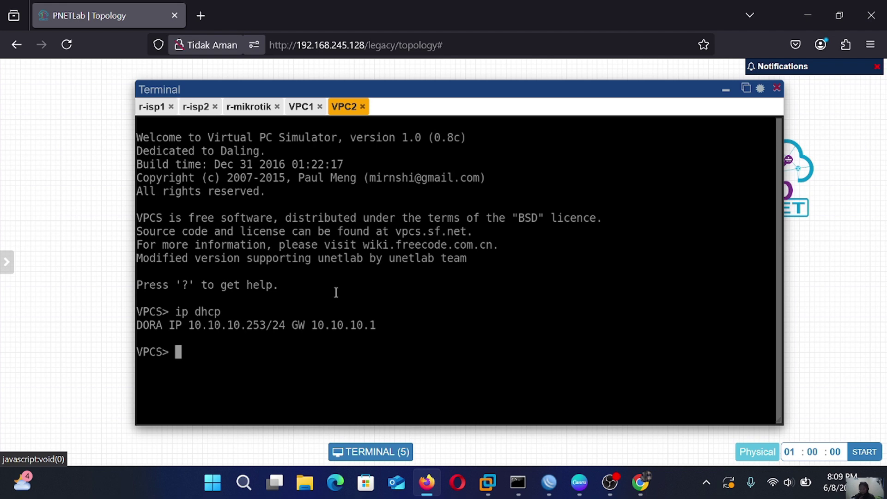
type("ip dns ")
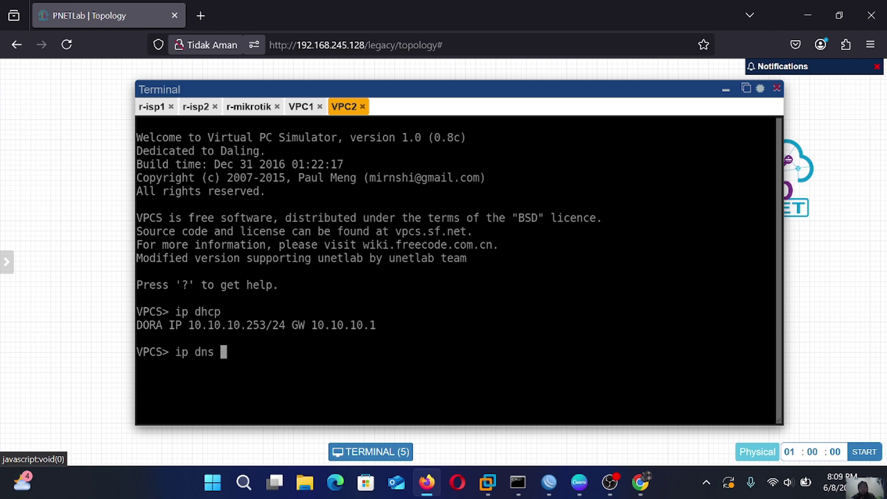
type("8.8.8.8")
key("Return")
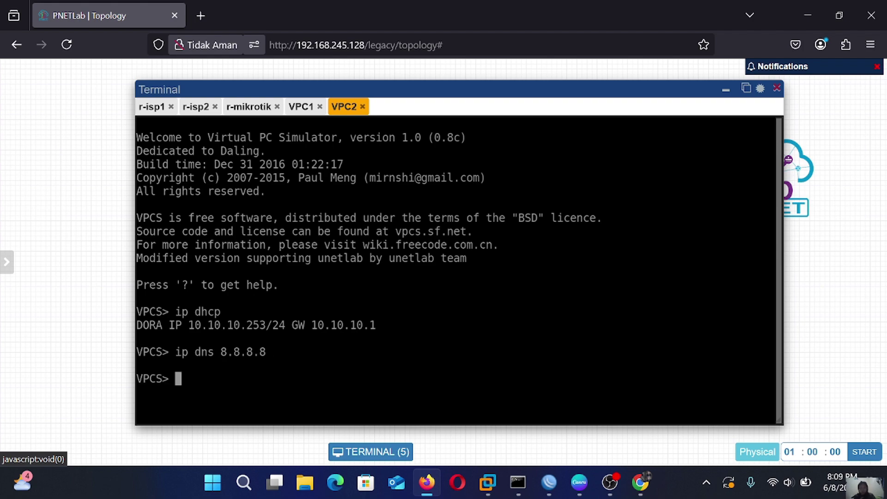
type("ping 8")
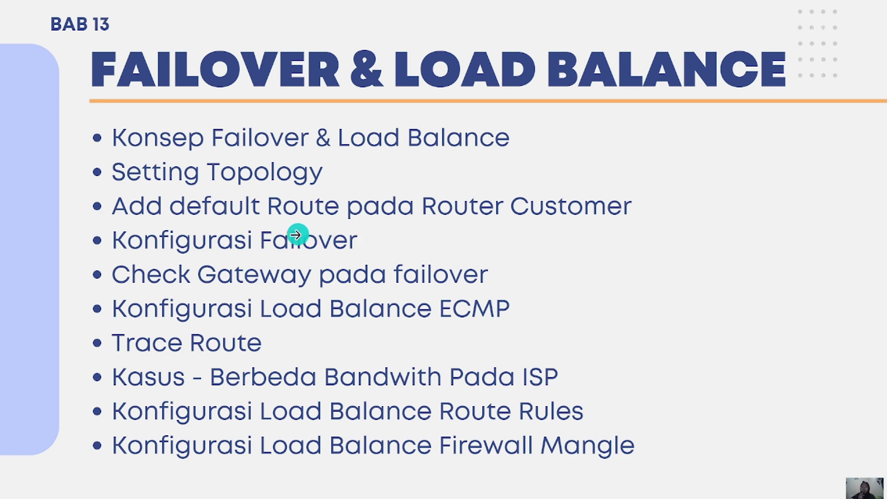
left_click(356, 252)
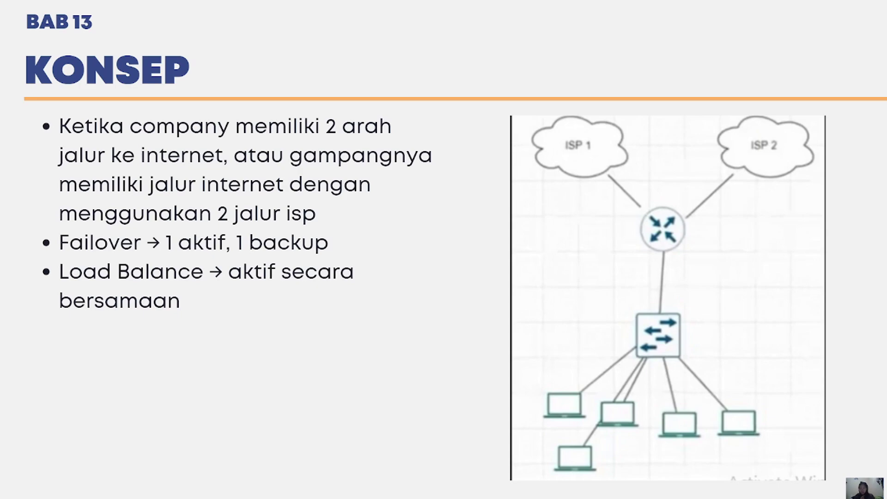
key("Escape")
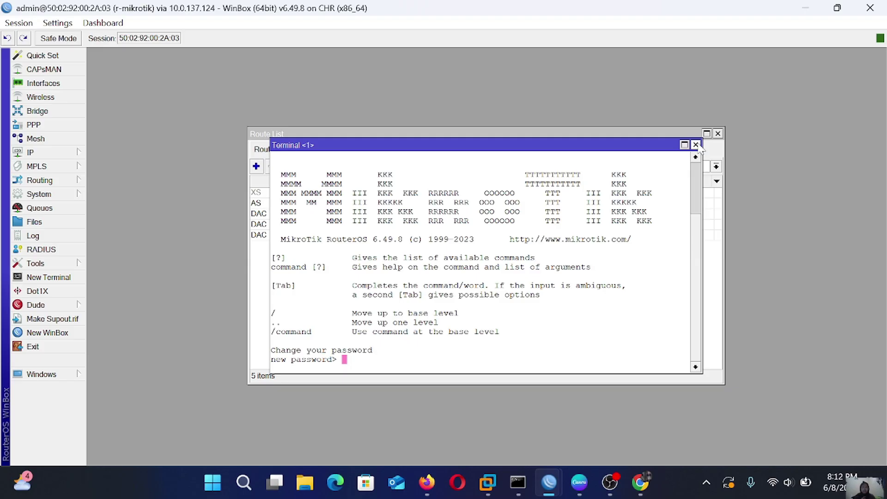
Close r-mikrotik's terminal window and set the distance of the default route via 192.168.1.1 to 10
left_click(697, 144)
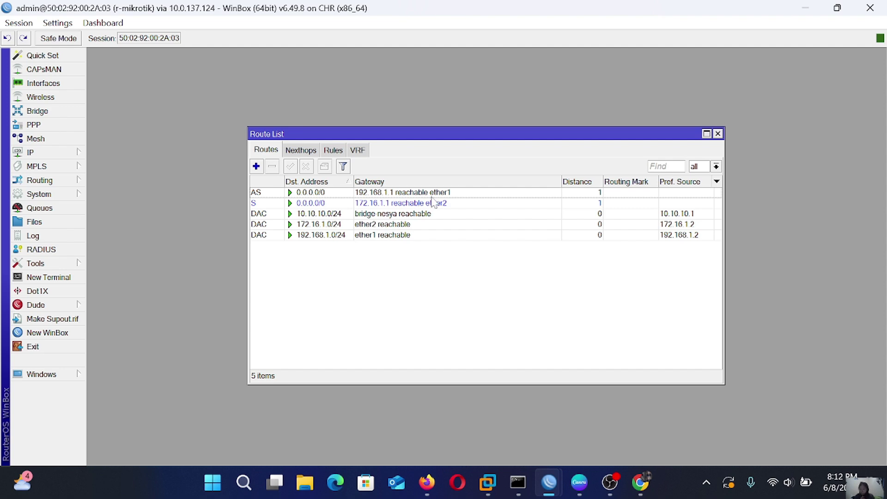
double_click(327, 194)
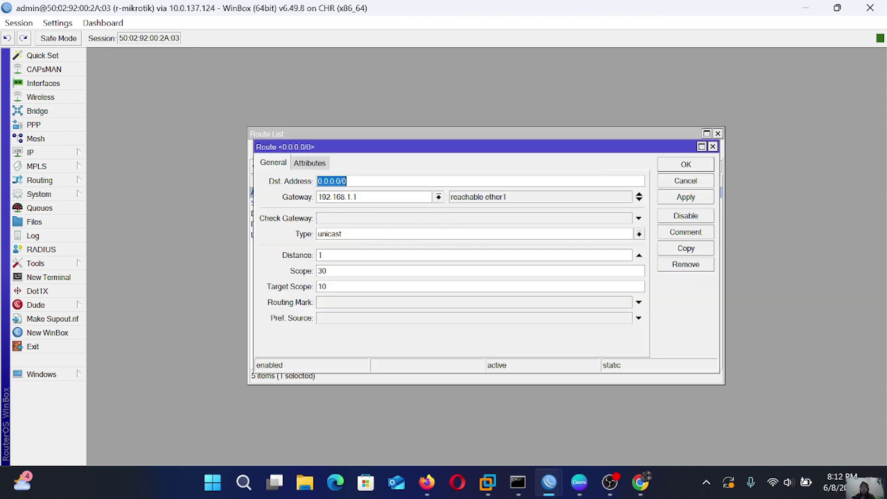
left_click(323, 255)
type("0")
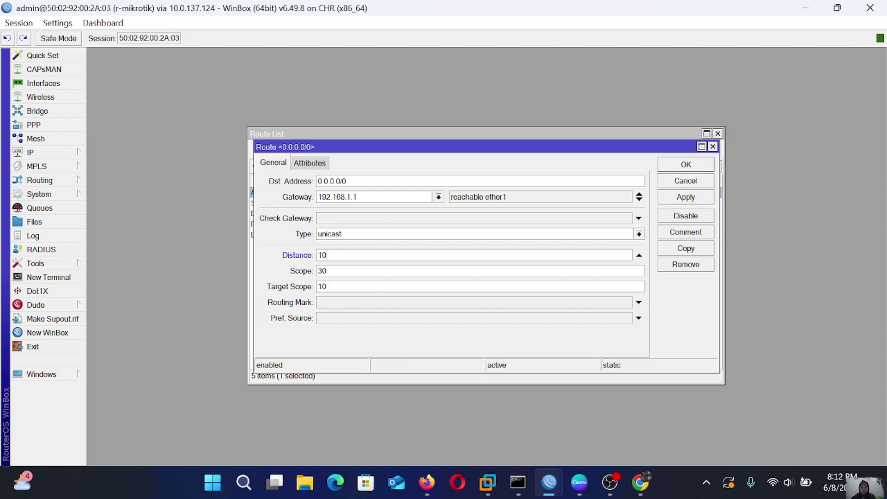
left_click(677, 199)
left_click(697, 165)
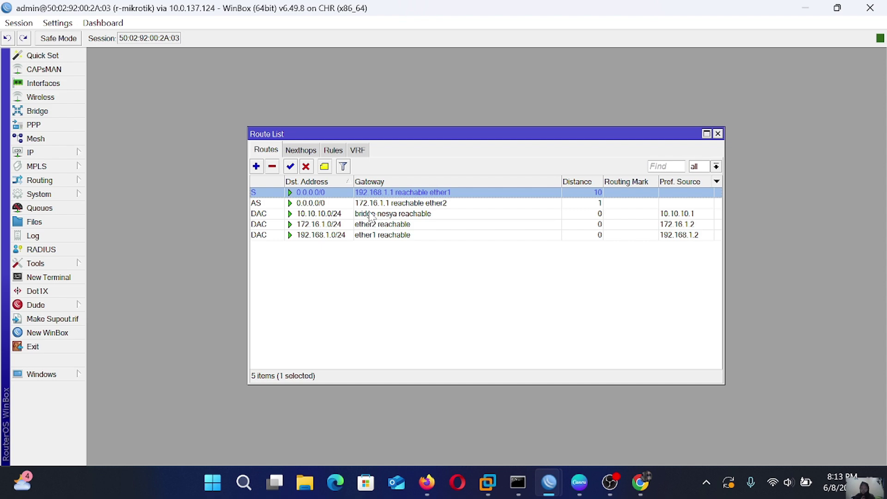
Set the distance of the default route via gateway 172.16.1.1 to 20
double_click(417, 203)
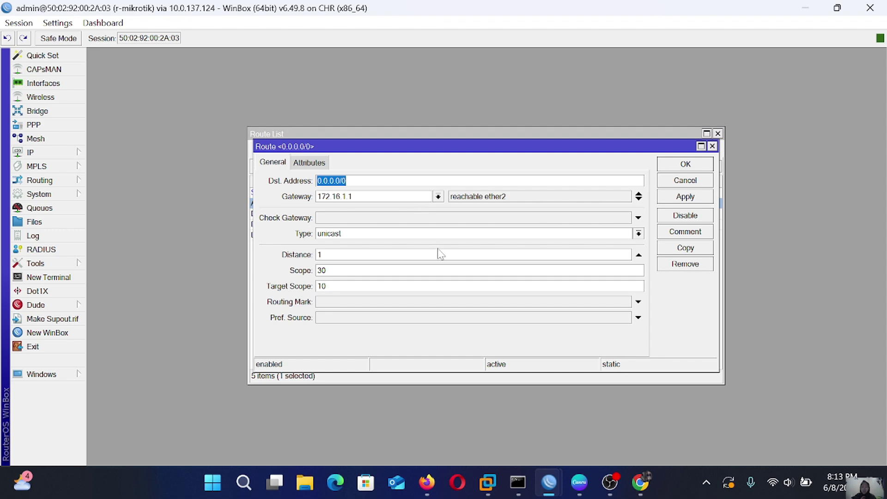
left_click(440, 254)
key("BackSpace")
type("20")
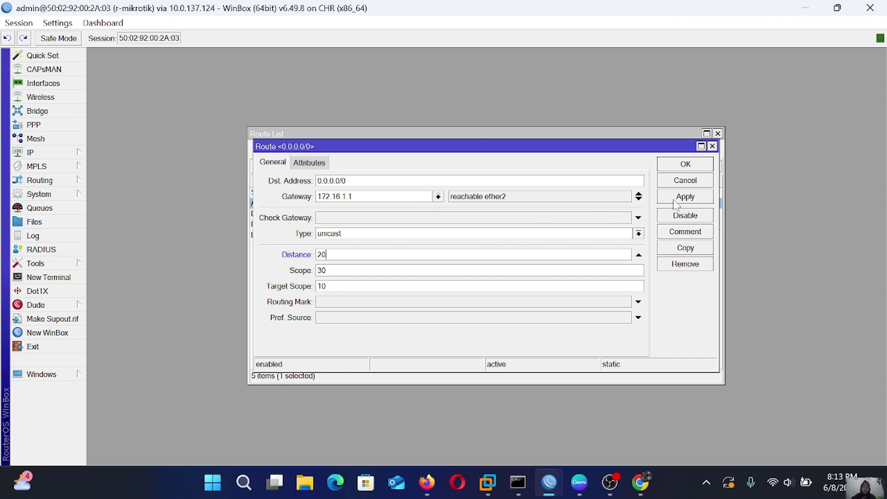
left_click(702, 196)
left_click(700, 166)
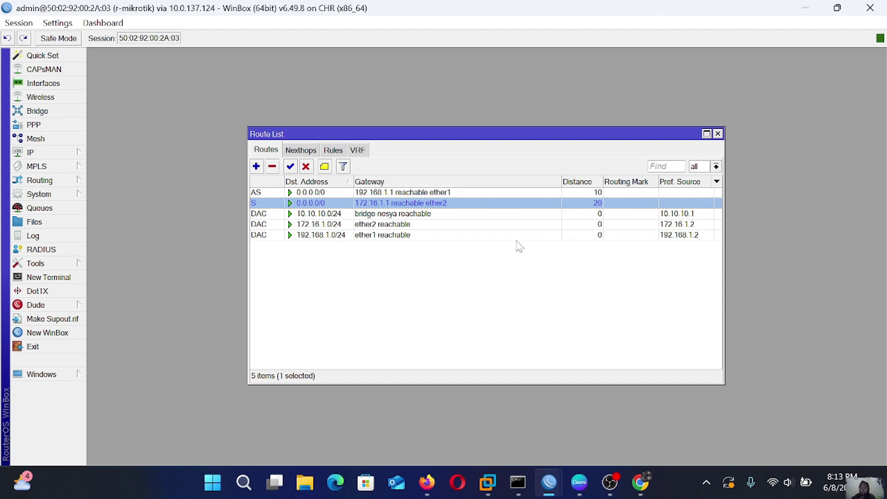
Disable the ether1 interface in r-mikrotik's interface list
left_click(51, 84)
double_click(141, 204)
left_click(639, 130)
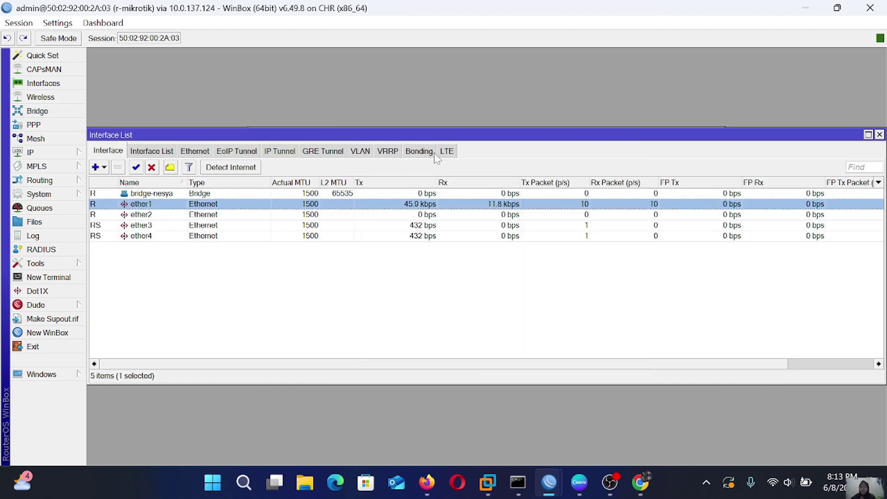
left_click(152, 168)
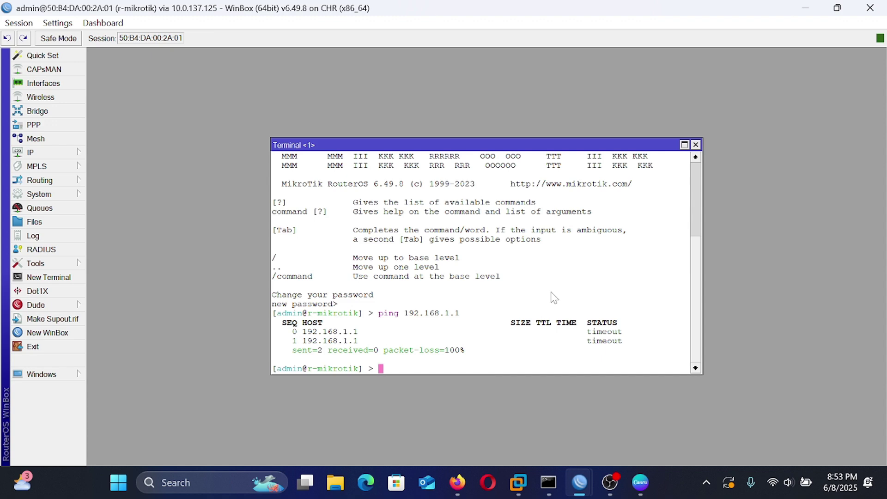
Ping both ISP gateways, 192.168.1.1 and 172.16.1.1, from r-mikrotik's terminal
key("Up")
key("Return")
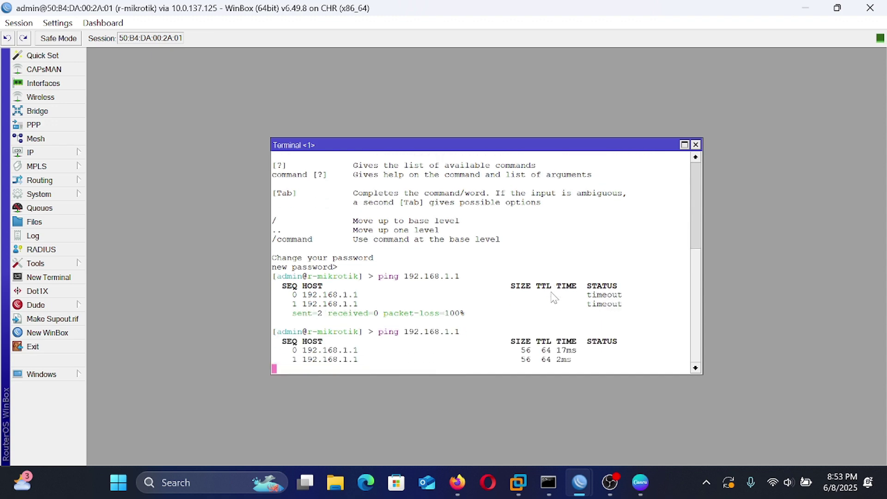
key("ctrl+c")
type("ping")
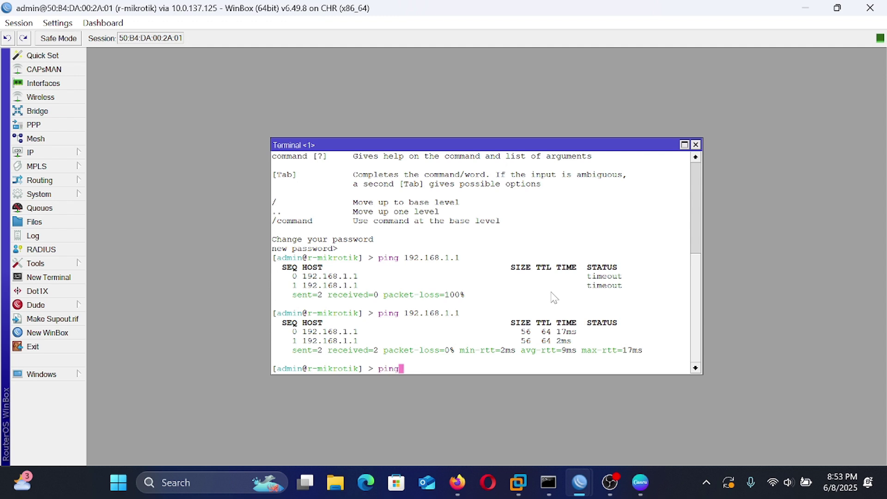
type(" 172.16.1.1")
key("Return")
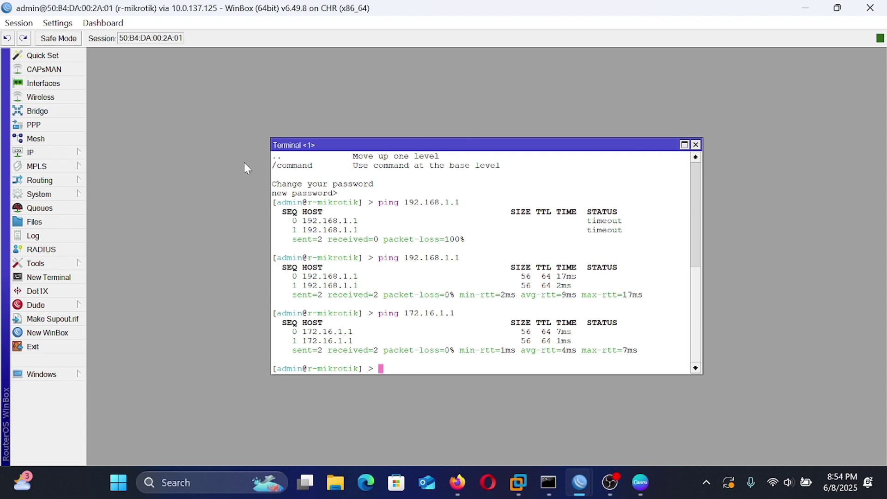
Open r-mikrotik's route list and set Check Gateway to ping on the default route via 192.168.1.1
left_click(48, 153)
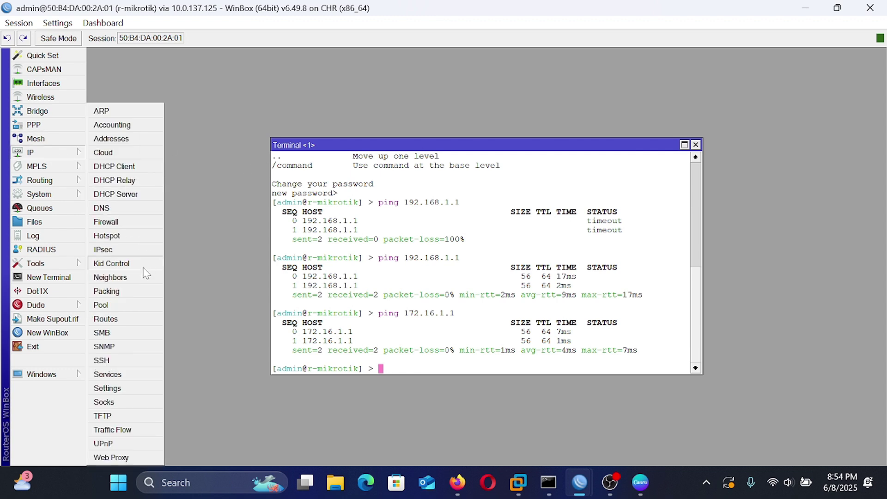
left_click(135, 322)
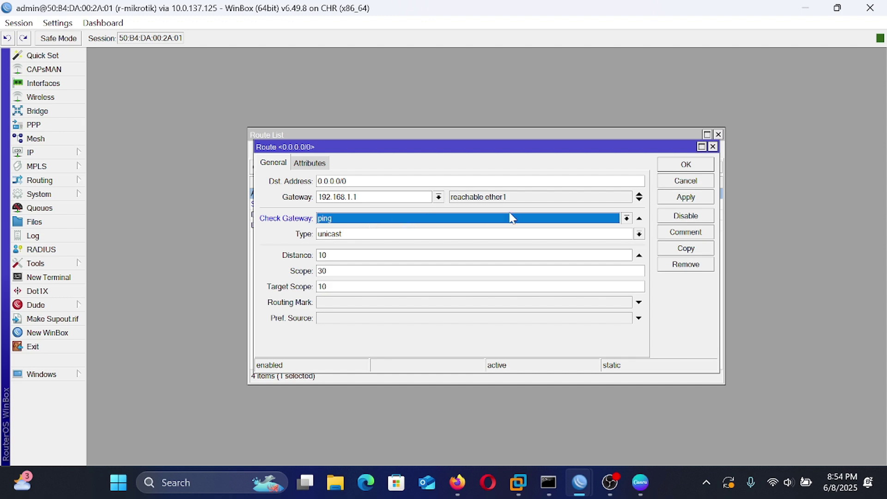
left_click(684, 203)
left_click(686, 165)
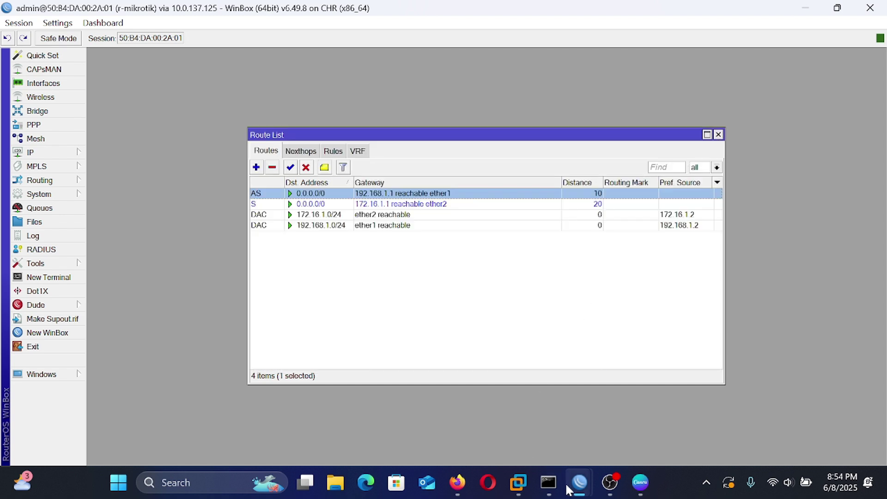
Switch to the r-isp1 WinBox session and disable the 192.168.1.1/24 address on ether2
mouse_move(569, 487)
left_click(479, 412)
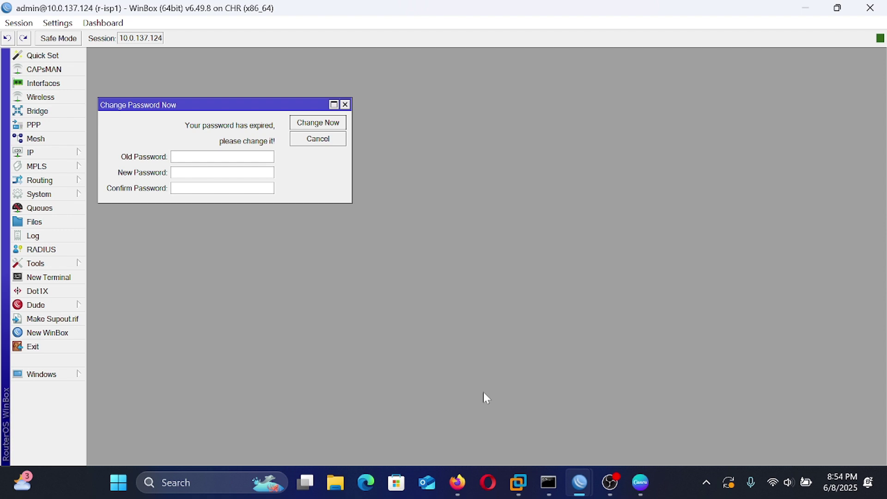
left_click(51, 153)
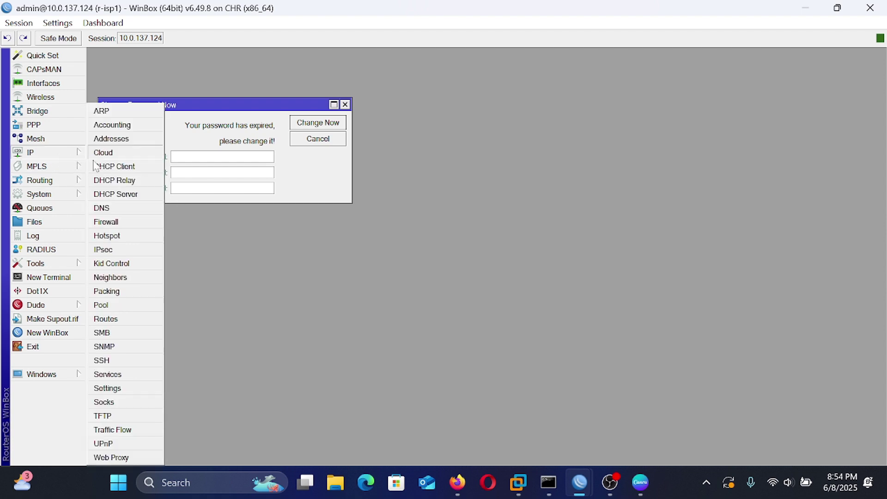
left_click(141, 141)
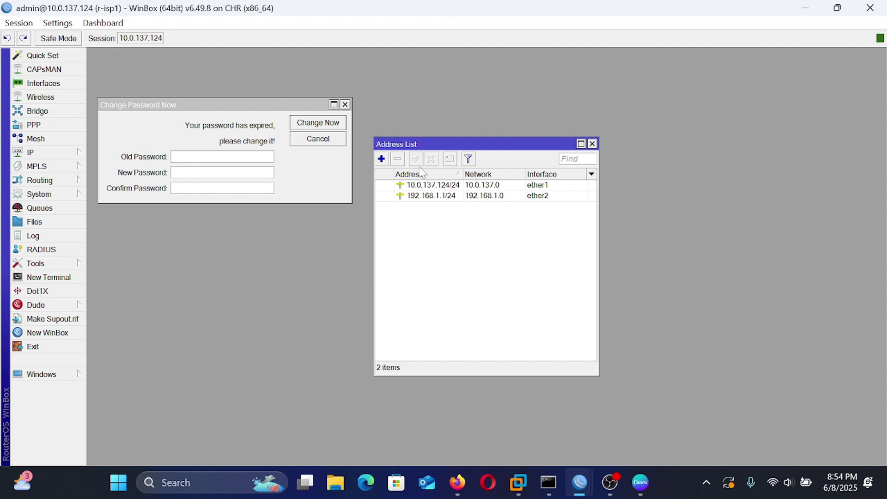
left_click(442, 196)
left_click(431, 160)
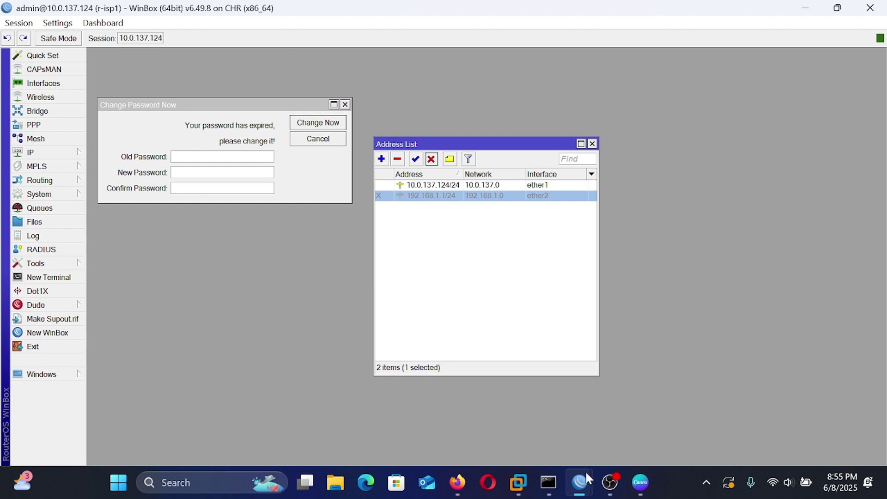
Return to the r-mikrotik session, sort the routes by gateway and open the default route via 192.168.1.1
mouse_move(583, 480)
left_click(718, 408)
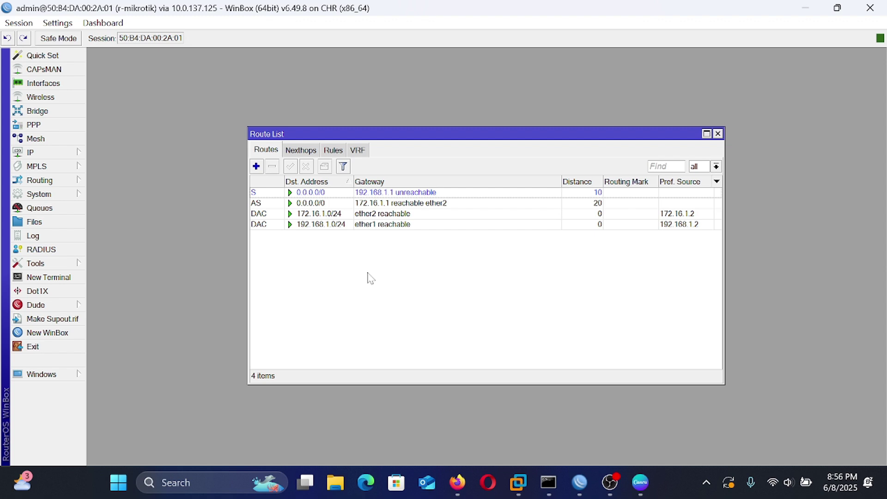
left_click(433, 184)
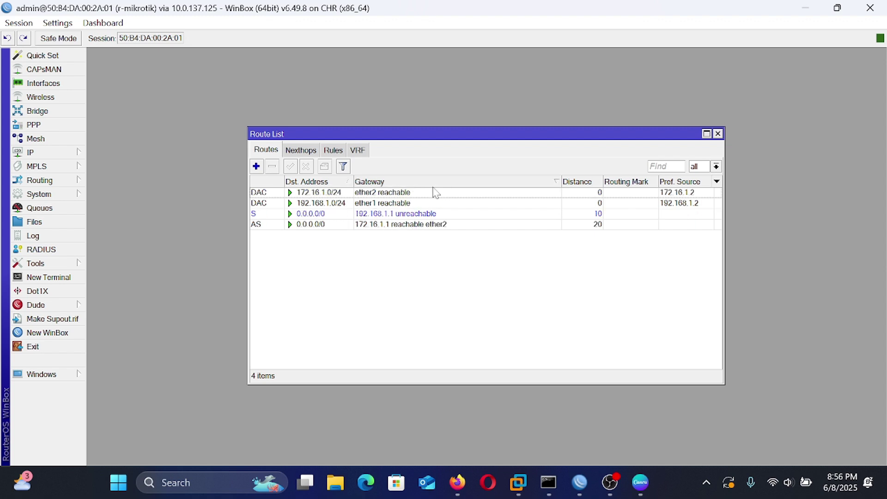
double_click(393, 214)
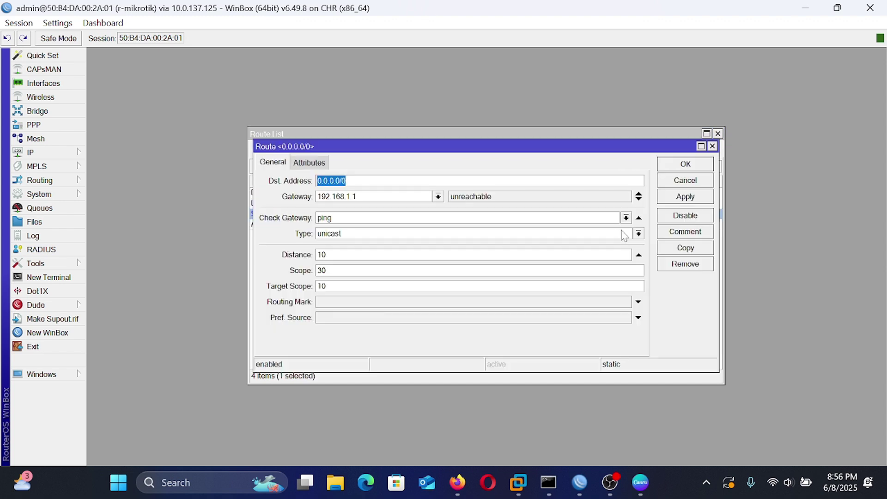
Clear the Check Gateway setting on the default route via 192.168.1.1 and save the route
left_click(625, 217)
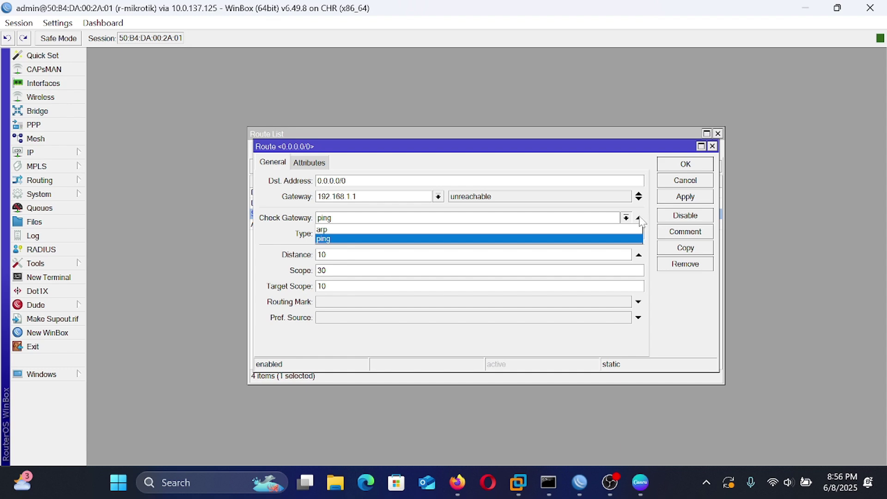
left_click(642, 222)
left_click(640, 219)
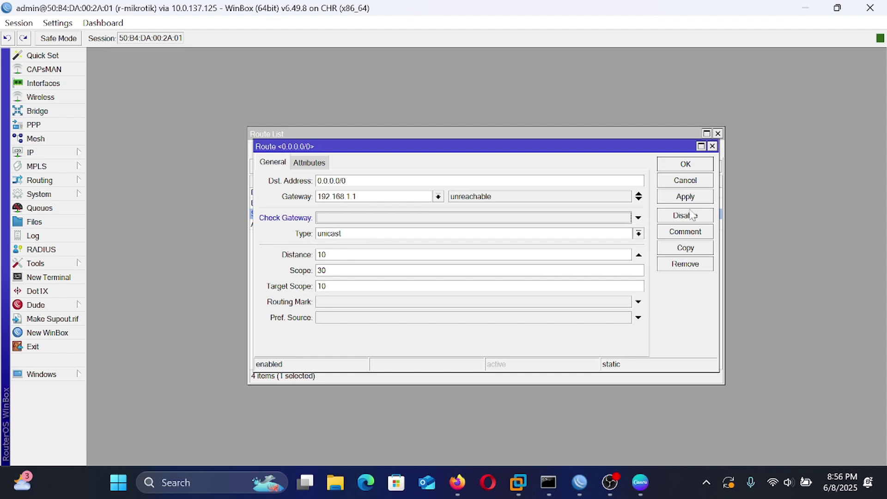
left_click(698, 197)
left_click(702, 167)
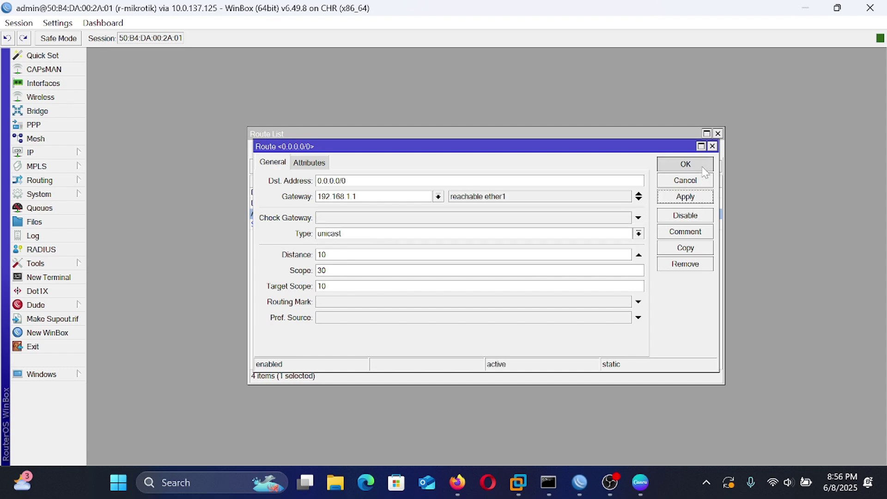
left_click(576, 245)
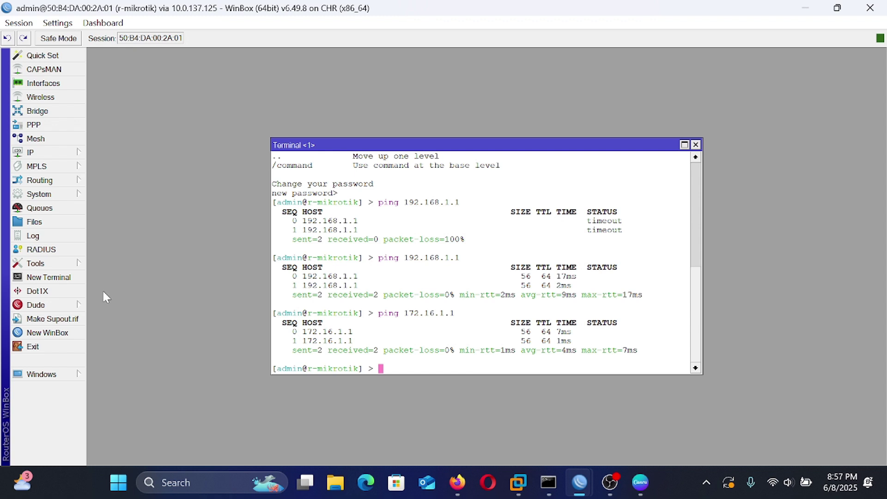
Run a traceroute to 8.8.8.8 from r-mikrotik, stop it and select the third hop's result
left_click(38, 268)
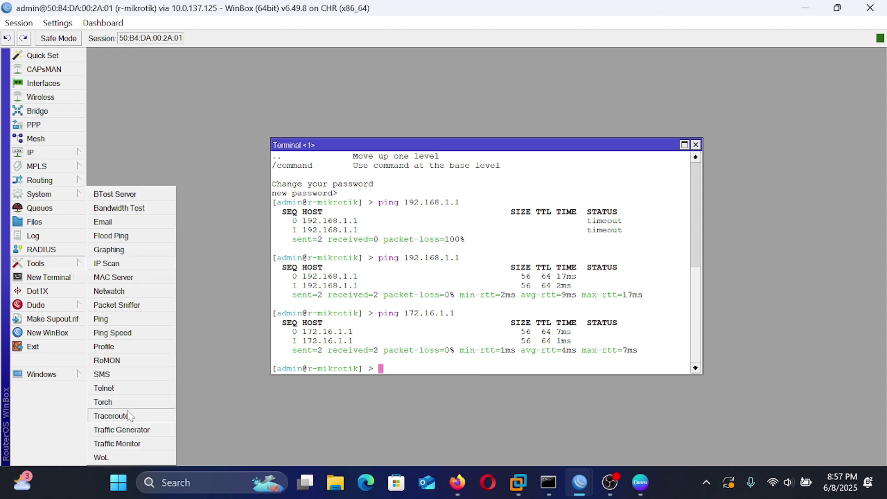
left_click(111, 415)
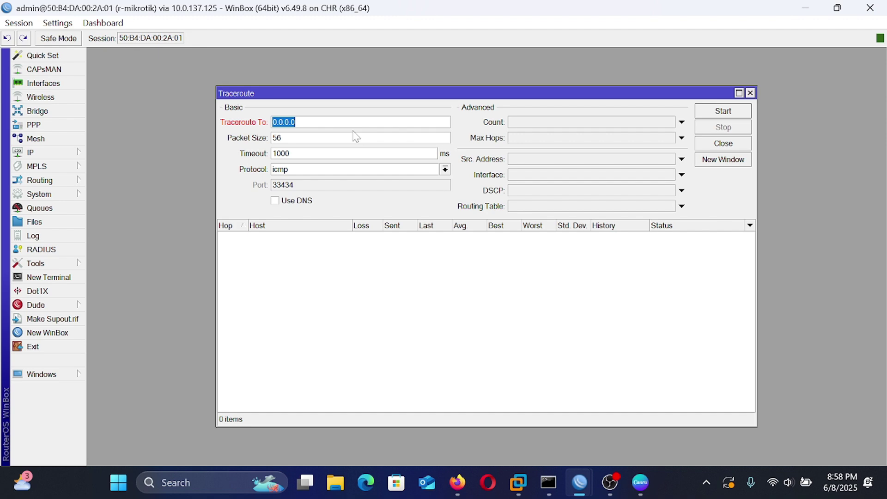
key("End")
key("BackSpace")
key("BackSpace")
key("BackSpace")
key("BackSpace")
key("BackSpace")
key("BackSpace")
key("BackSpace")
type("8.8.8.8")
left_click(733, 111)
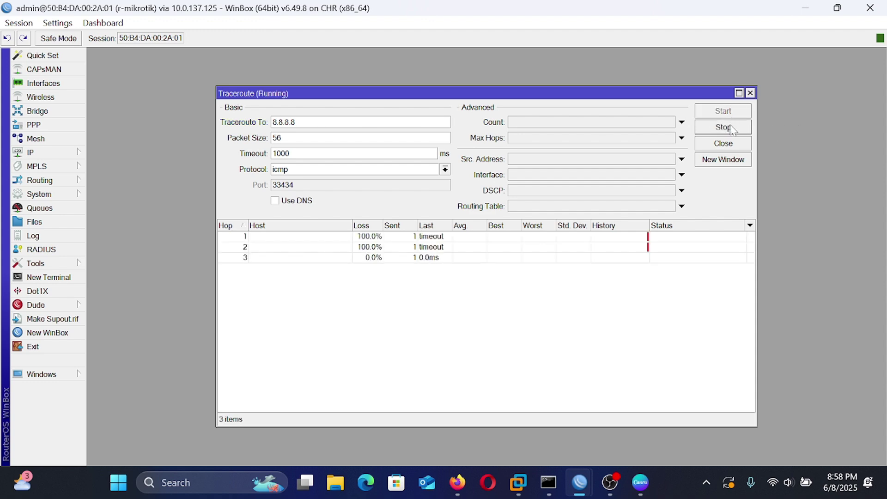
left_click(734, 128)
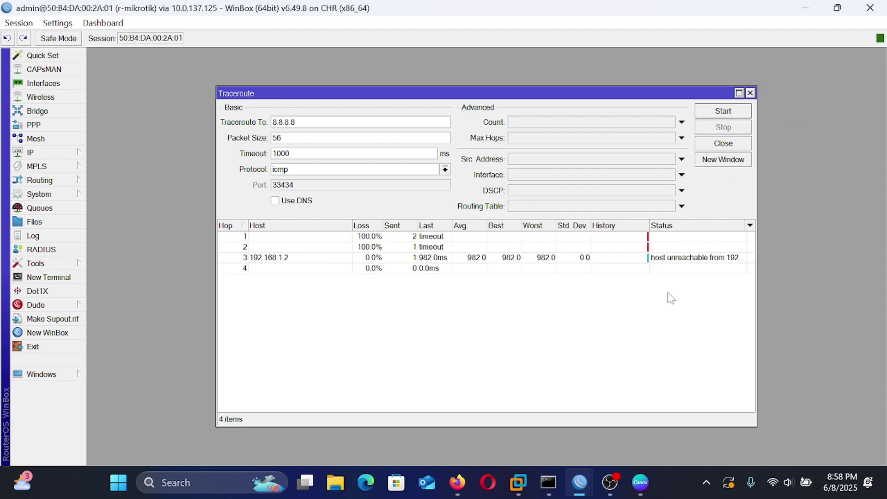
left_click(709, 262)
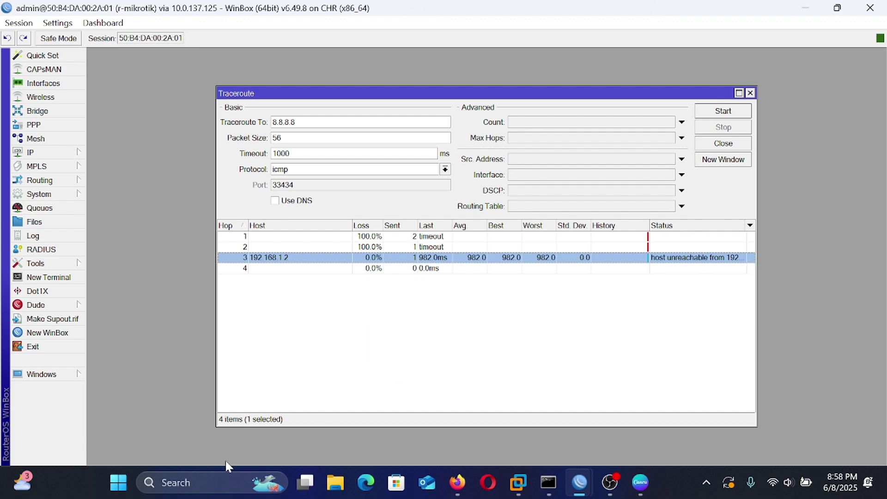
Open the Windows Command Prompt and look up facebook.com's IP address with nslookup
left_click(213, 491)
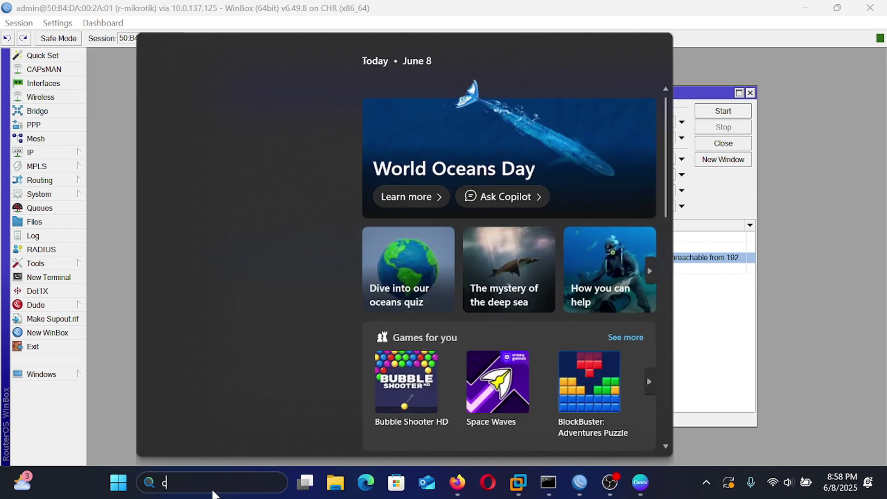
type("cmd")
left_click(484, 225)
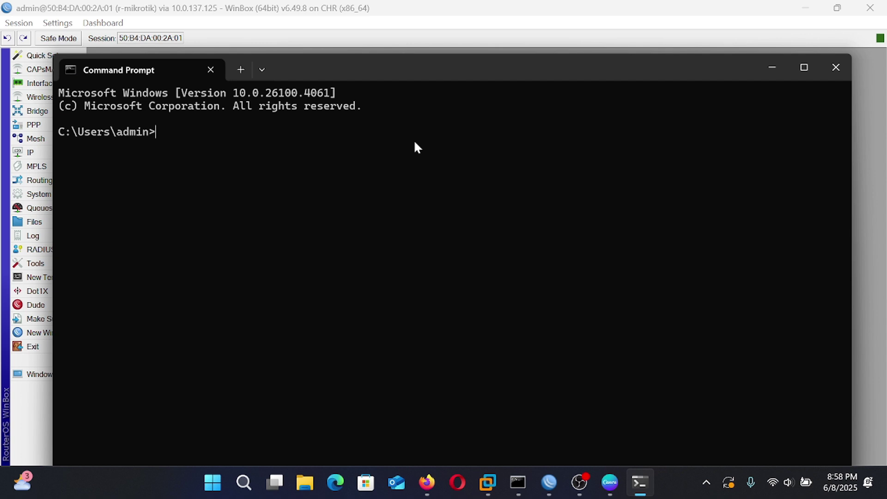
type("nslookup facebook.")
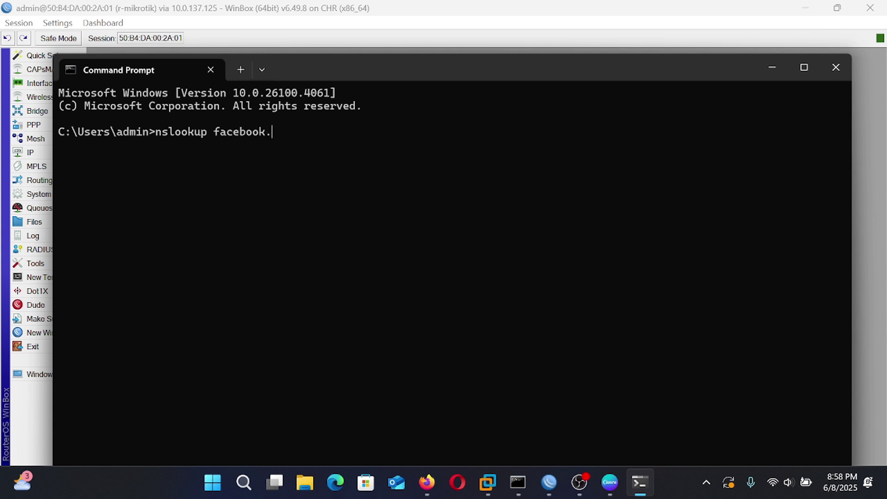
type("com")
key("Return")
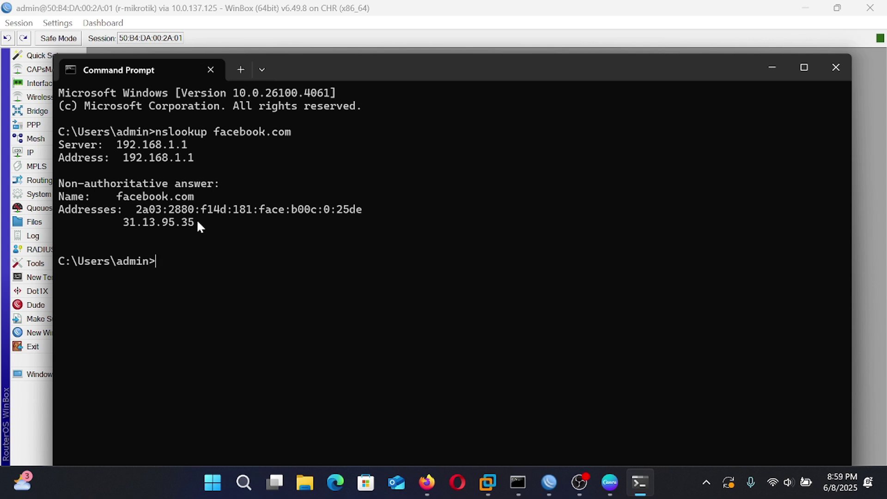
Return to r-mikrotik's WinBox session, run a traceroute to 31.13.95.35 and stop it
key("Up")
key("alt+Tab")
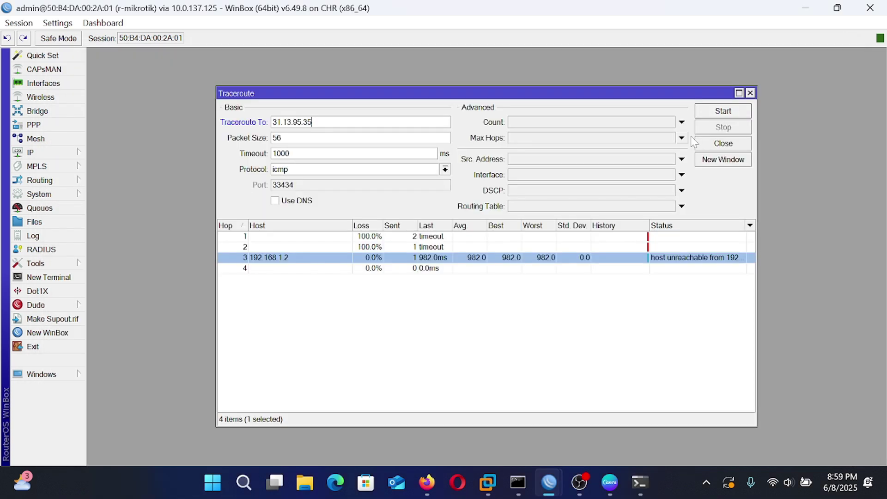
left_click(724, 111)
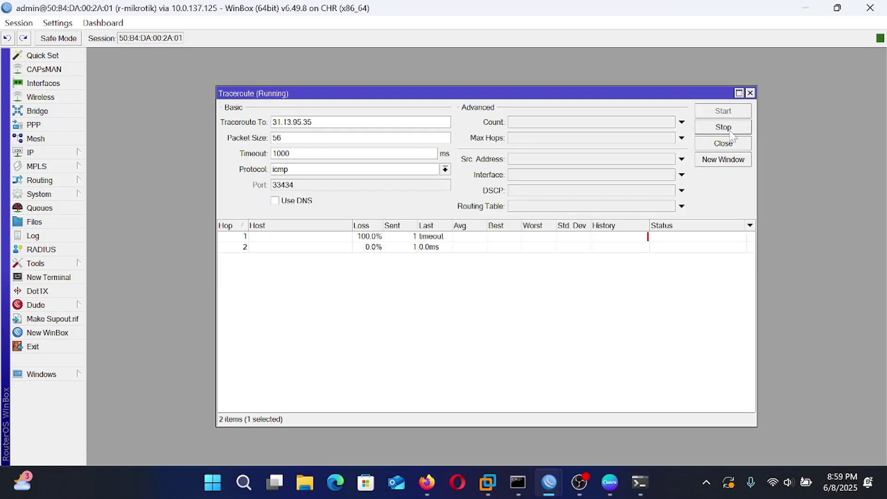
left_click(731, 132)
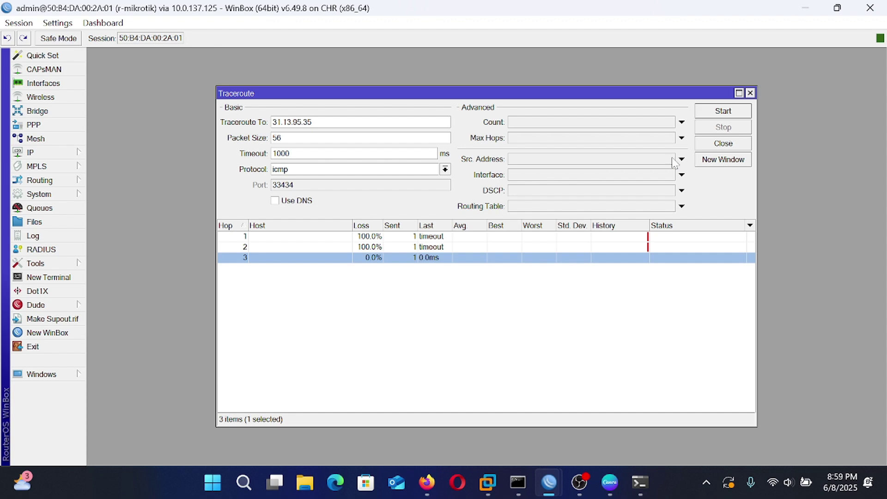